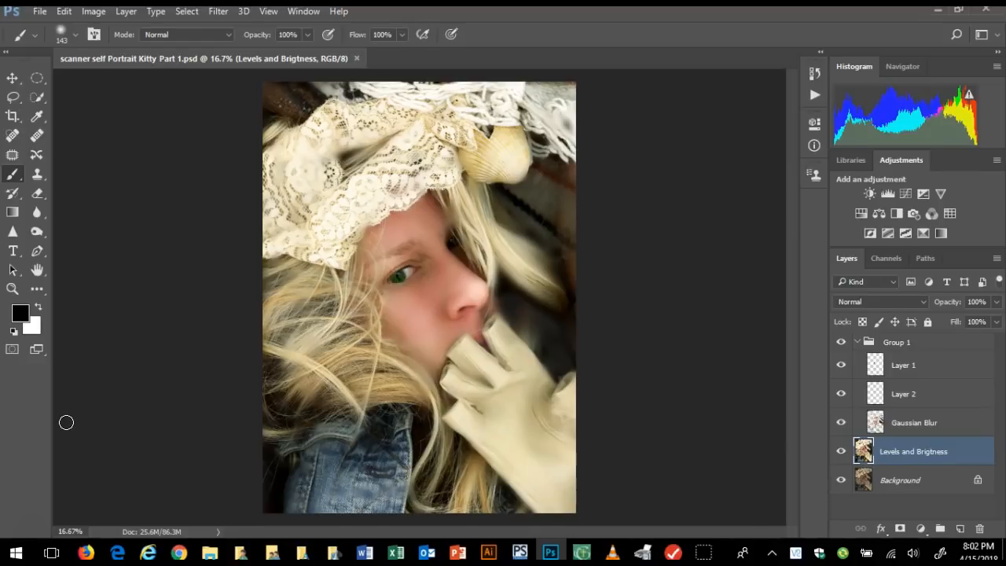
Compare the finished portrait with its earlier stages by toggling the visibility of Group 1 and the Levels and Brigtness layer
{"action": "left_click", "coordinate": [106, 391]}
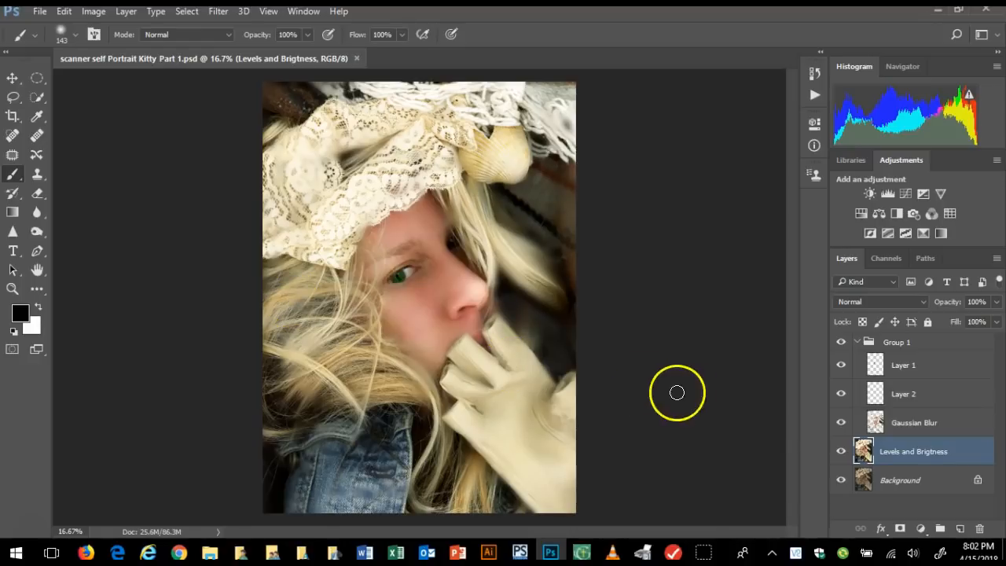
{"action": "left_click", "coordinate": [841, 342]}
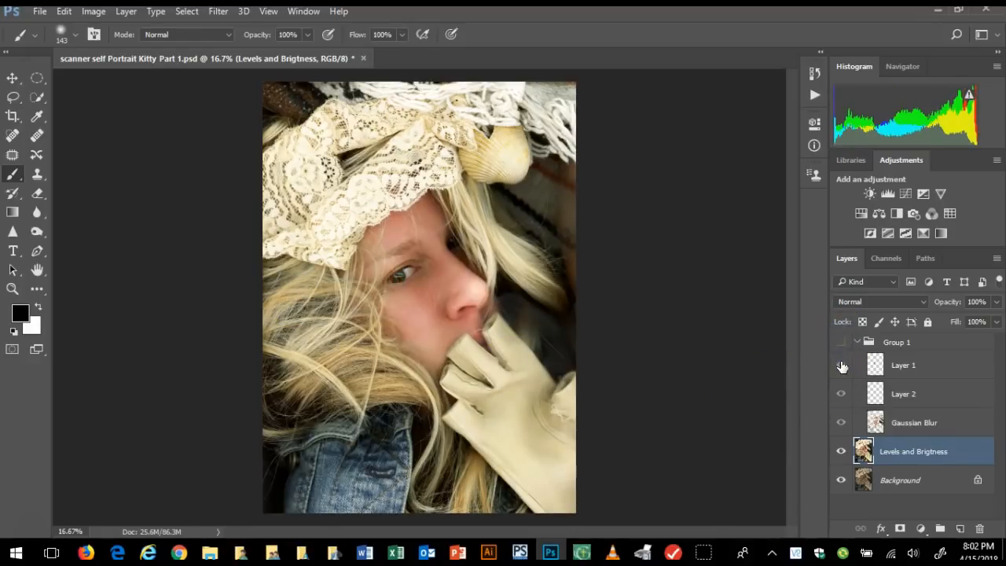
{"action": "left_click", "coordinate": [842, 451]}
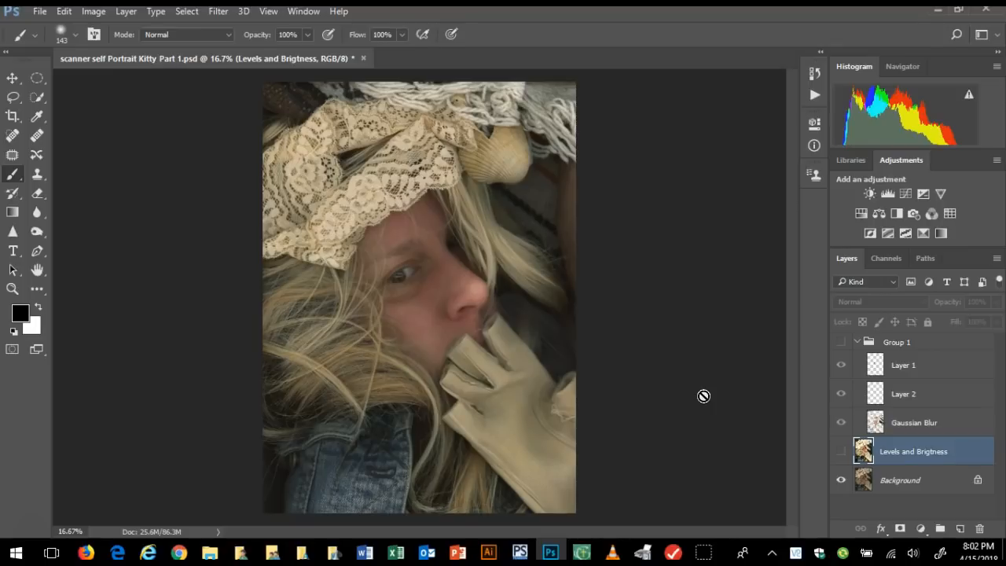
{"action": "left_click", "coordinate": [841, 451]}
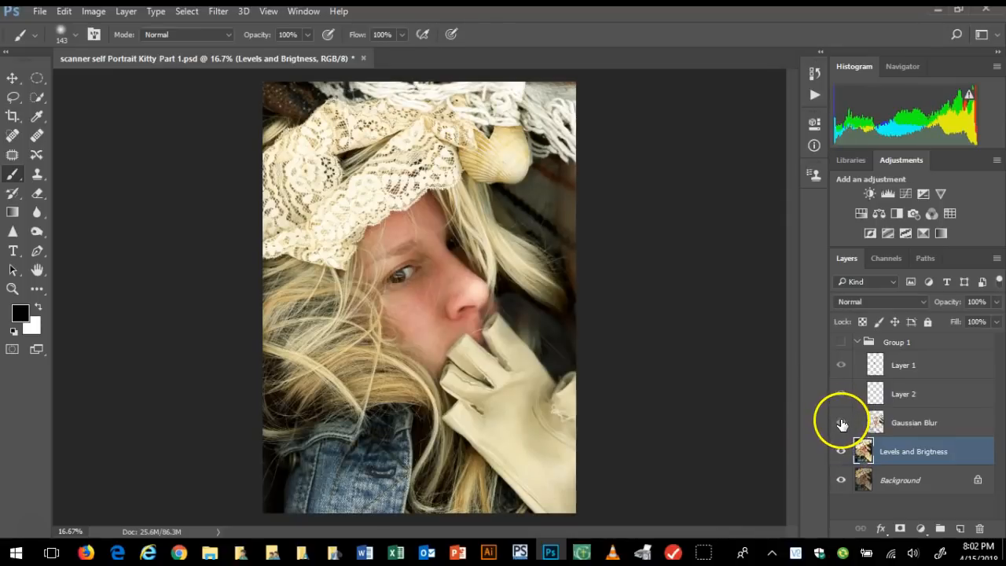
{"action": "left_click", "coordinate": [841, 422]}
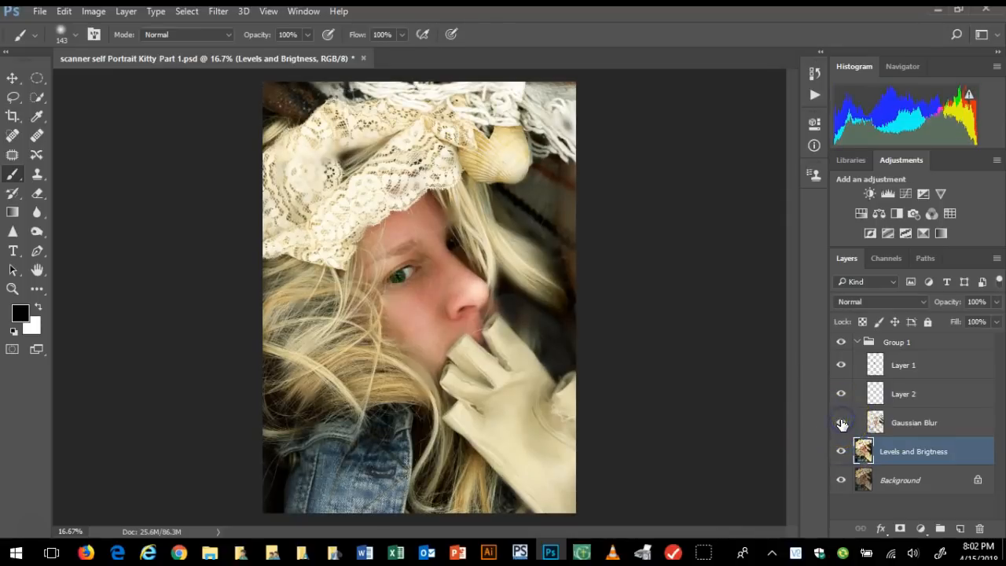
{"action": "left_click", "coordinate": [841, 342]}
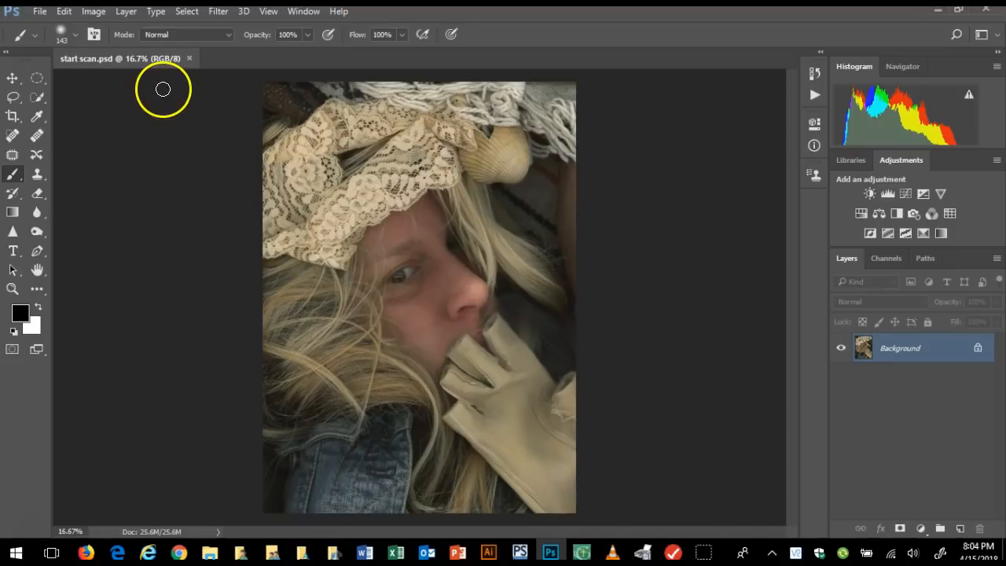
Duplicate the Background layer of start scan.psd, keeping the name Background copy
{"action": "left_click", "coordinate": [128, 12]}
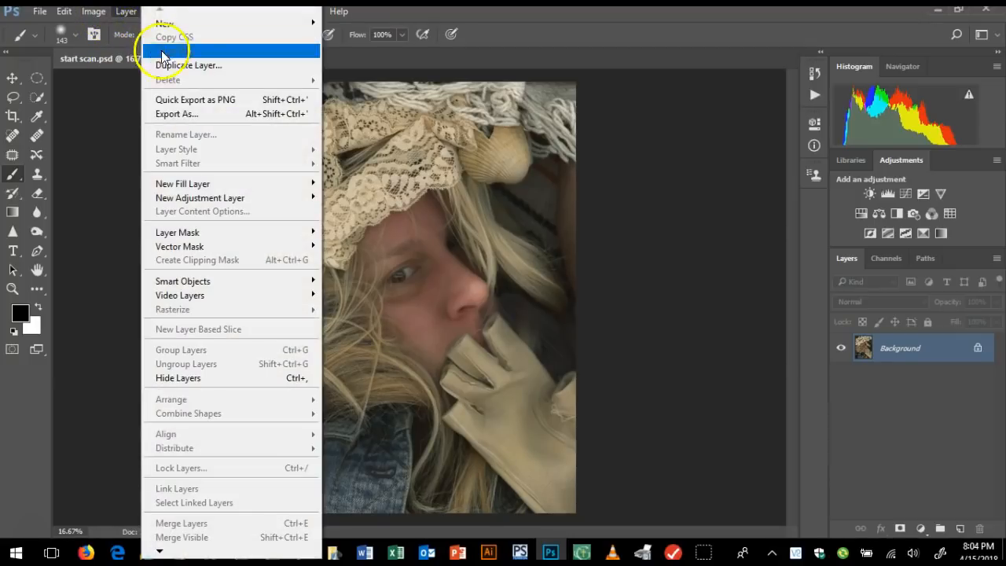
{"action": "left_click", "coordinate": [181, 65]}
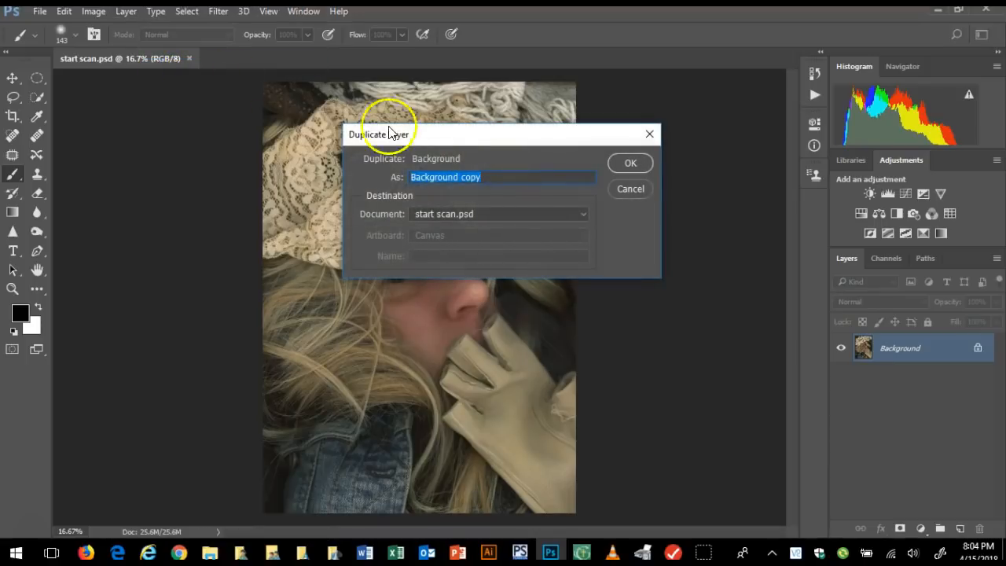
{"action": "left_click", "coordinate": [637, 163]}
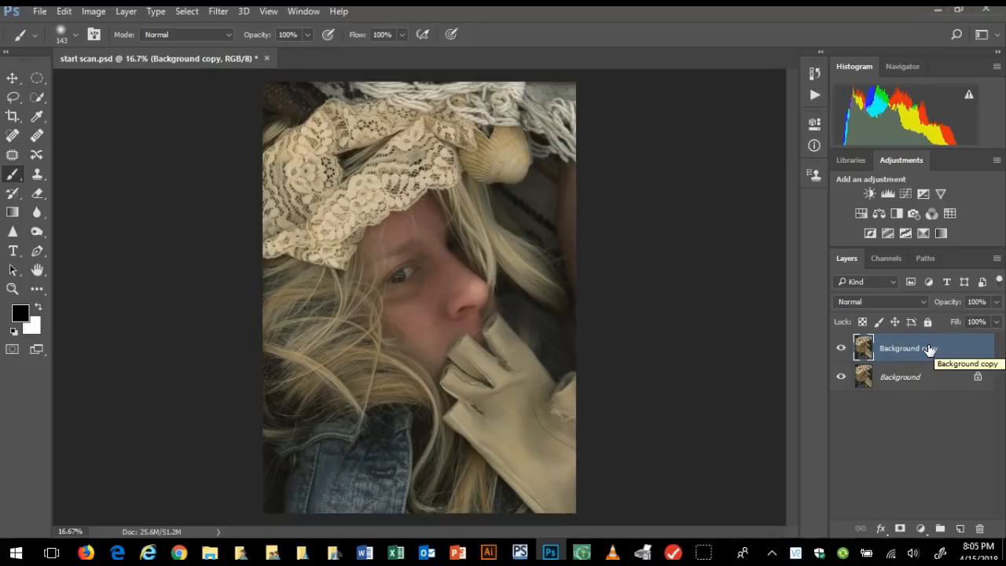
{"action": "left_click", "coordinate": [95, 12]}
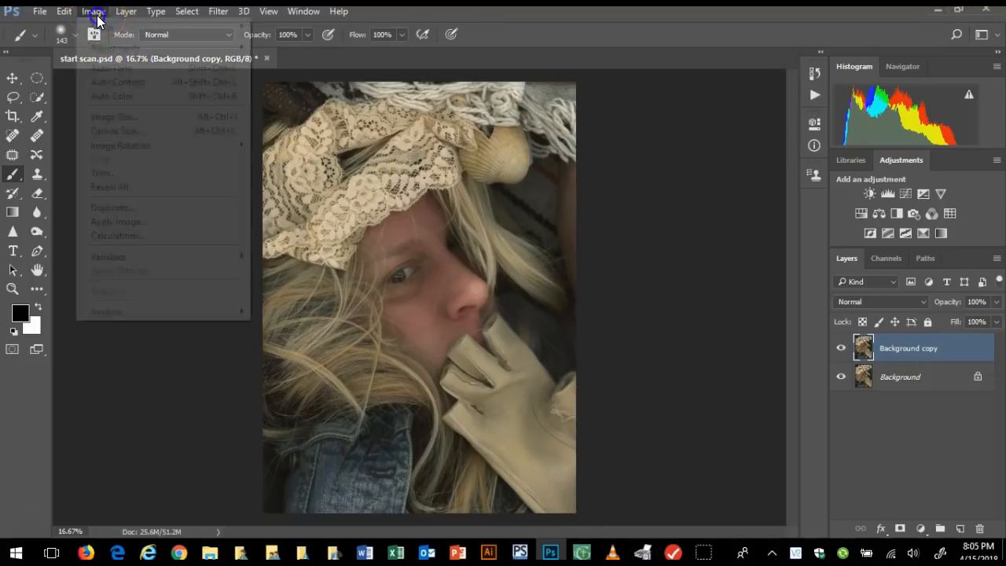
{"action": "mouse_move", "coordinate": [114, 48]}
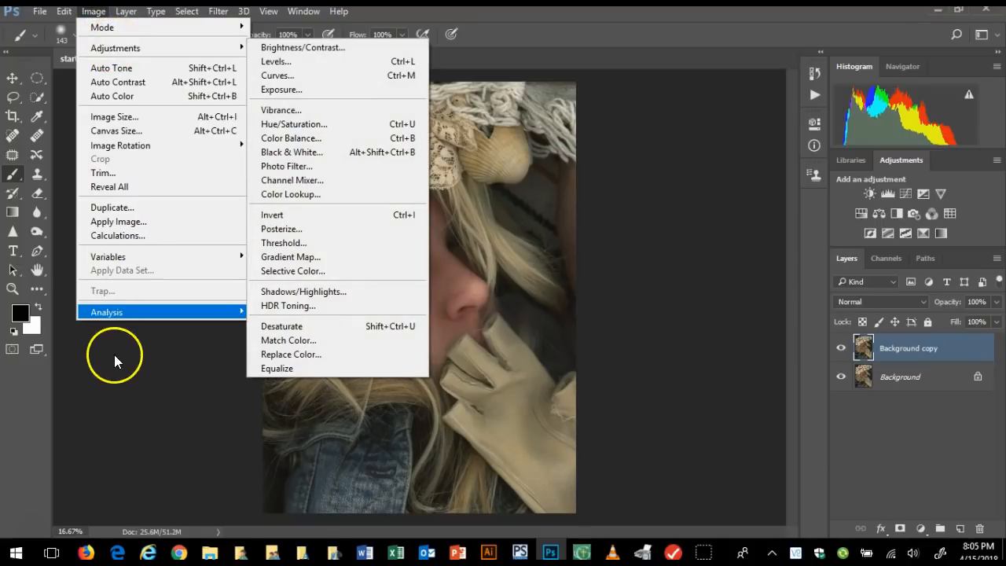
{"action": "left_click", "coordinate": [124, 377]}
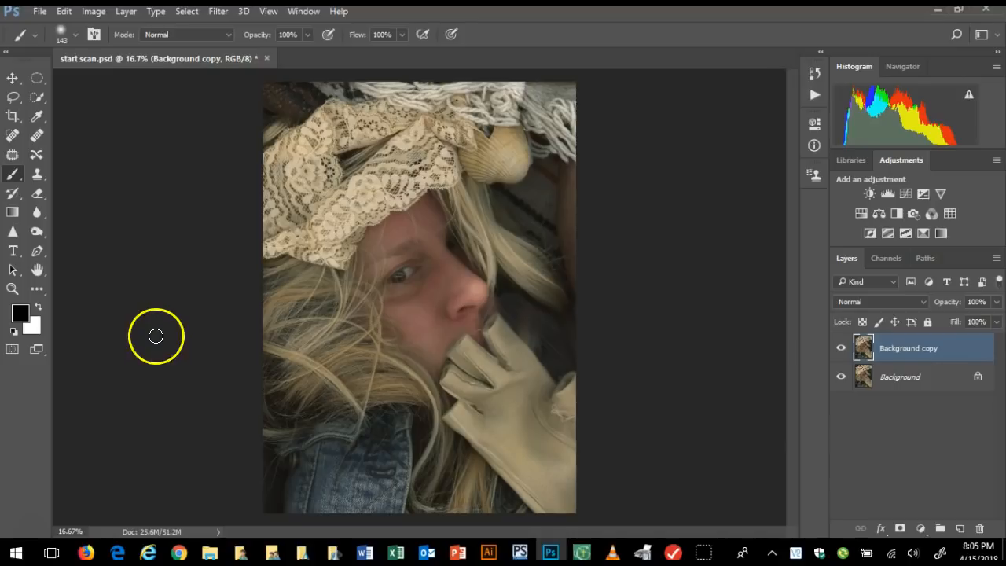
Choose the Photography workspace and arrange the tools in two columns
{"action": "left_click", "coordinate": [299, 14]}
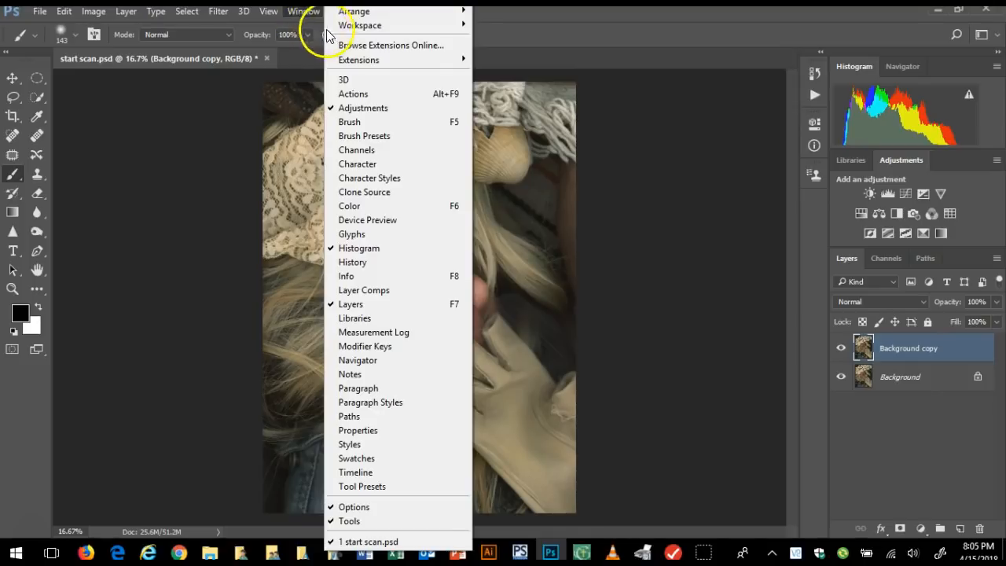
{"action": "mouse_move", "coordinate": [327, 25]}
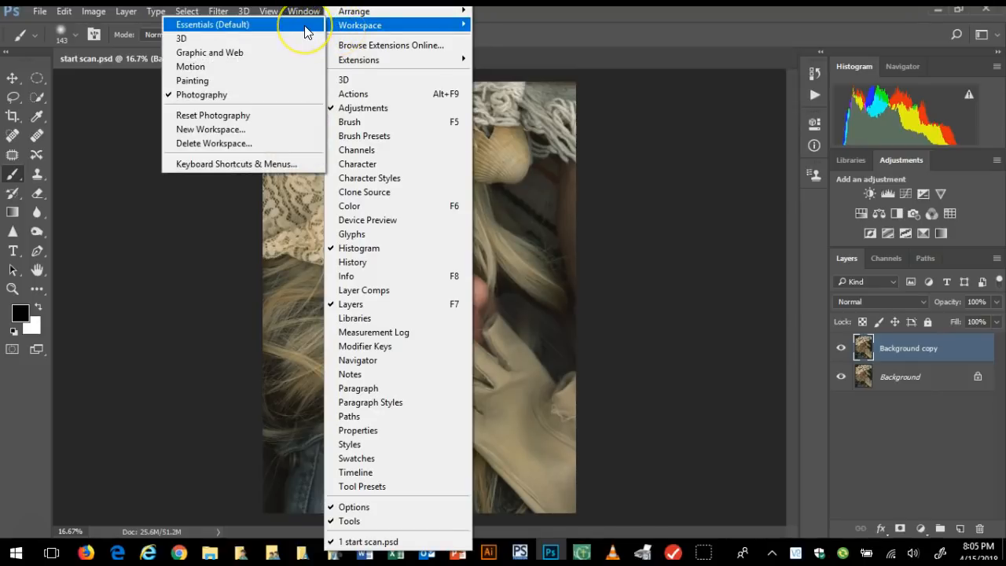
{"action": "left_click", "coordinate": [253, 25]}
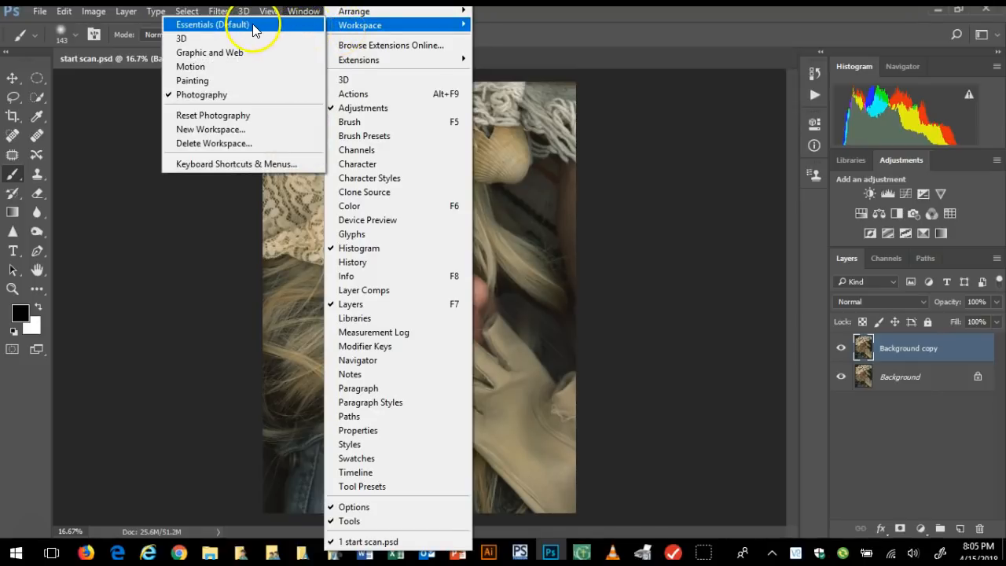
{"action": "left_click", "coordinate": [224, 96]}
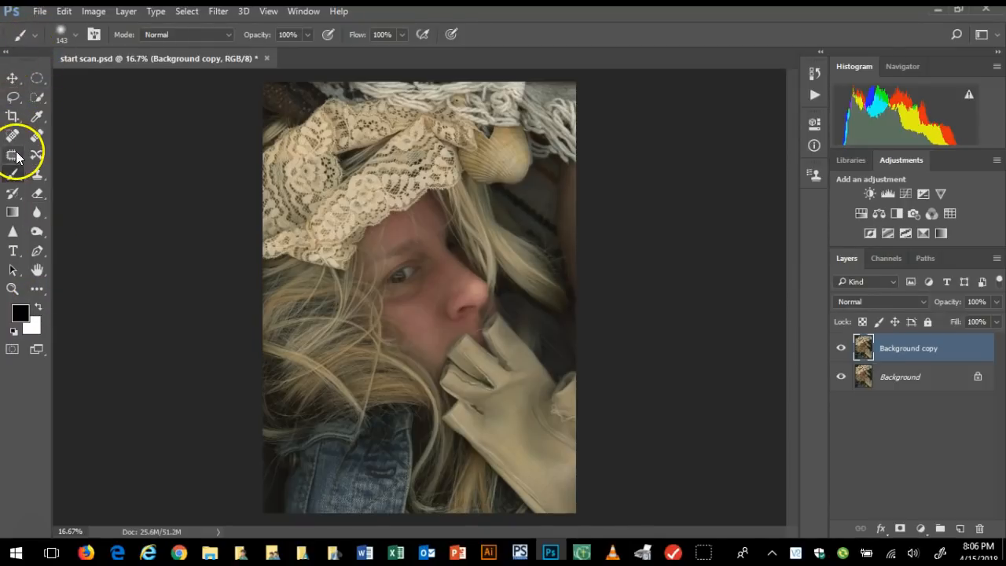
{"action": "left_click", "coordinate": [6, 52]}
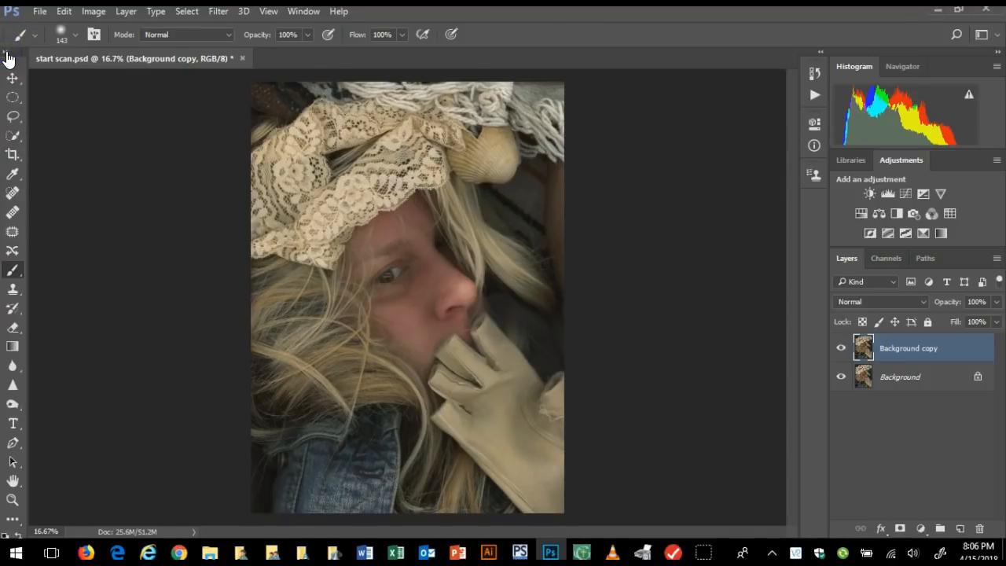
{"action": "left_click", "coordinate": [7, 53]}
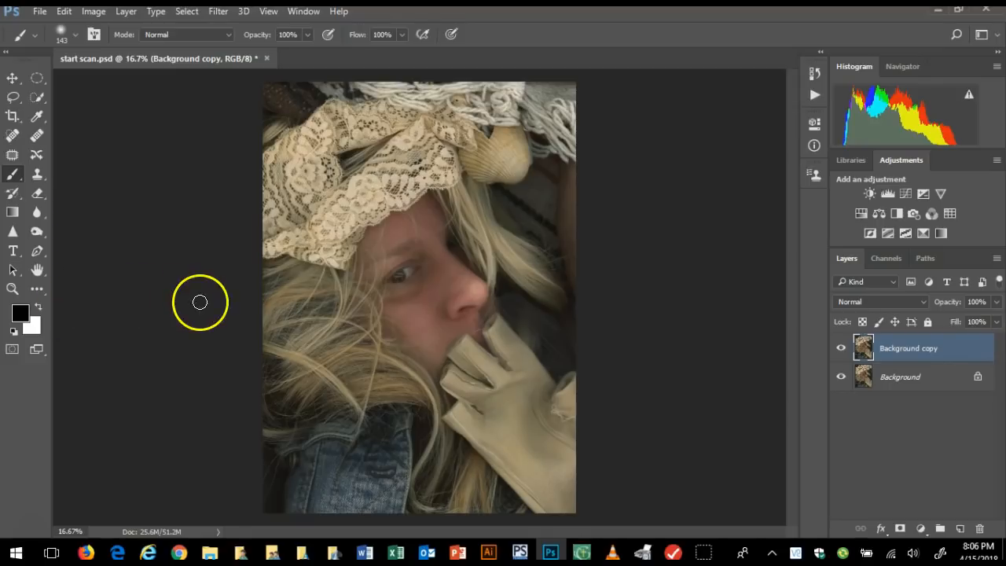
Add a Levels adjustment layer with black input 15 and white input 213, and compare the image with and without it
{"action": "left_click", "coordinate": [887, 196]}
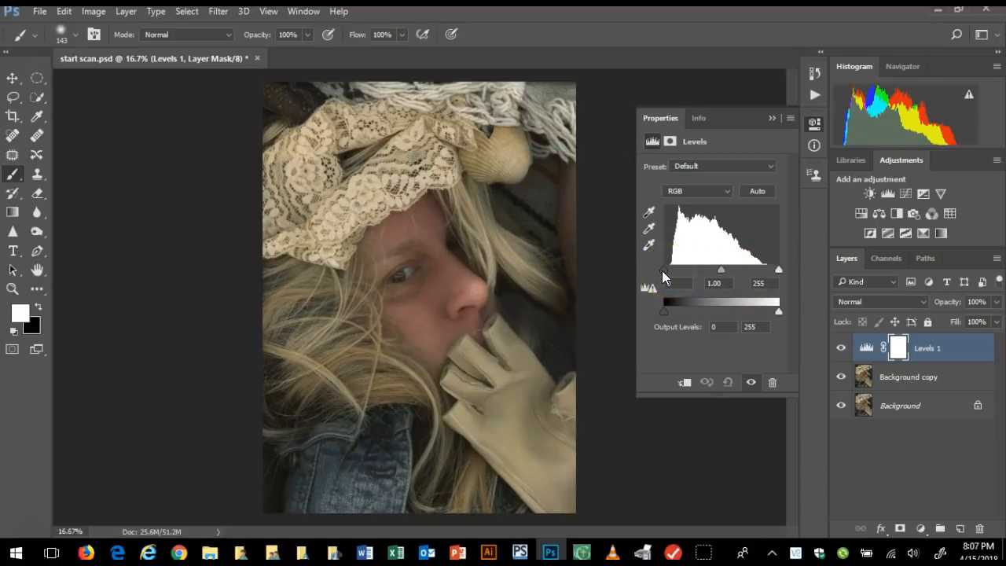
{"action": "left_click_drag", "start_coordinate": [665, 270], "coordinate": [660, 269]}
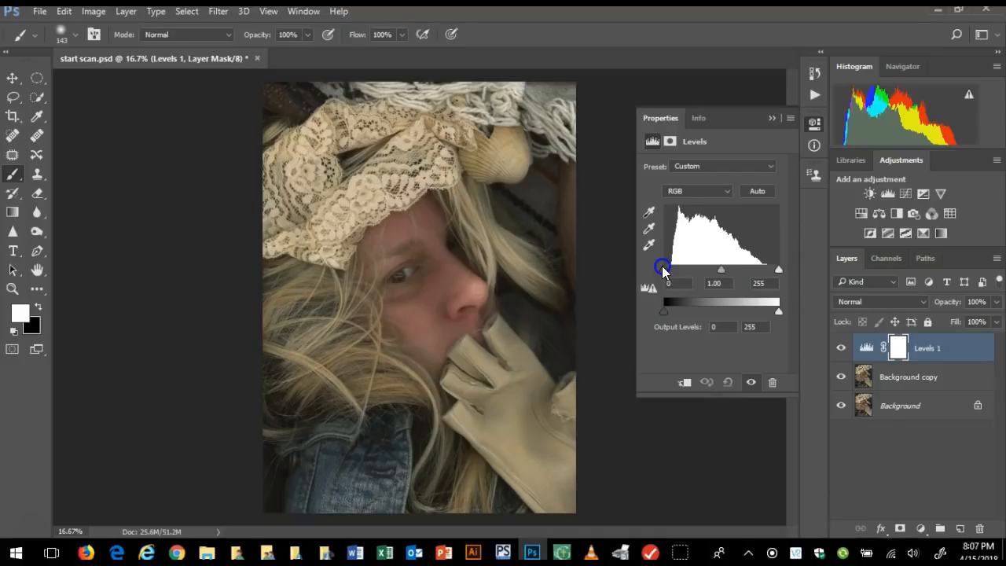
{"action": "mouse_move", "coordinate": [673, 269]}
{"action": "left_mouse_down"}
{"action": "mouse_move", "coordinate": [730, 270]}
{"action": "mouse_move", "coordinate": [669, 265]}
{"action": "left_mouse_up"}
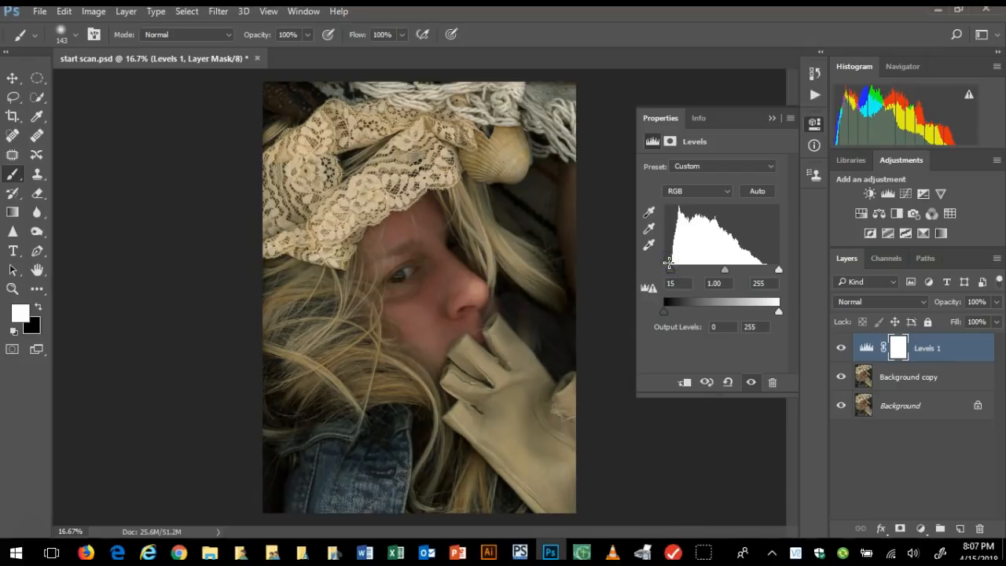
{"action": "left_click_drag", "start_coordinate": [779, 271], "coordinate": [761, 268]}
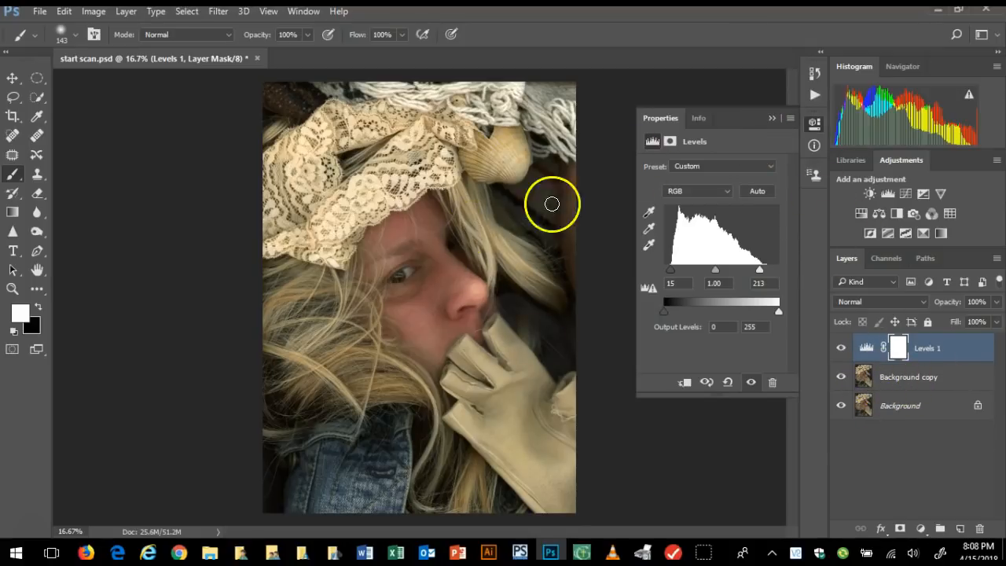
{"action": "left_click", "coordinate": [772, 118]}
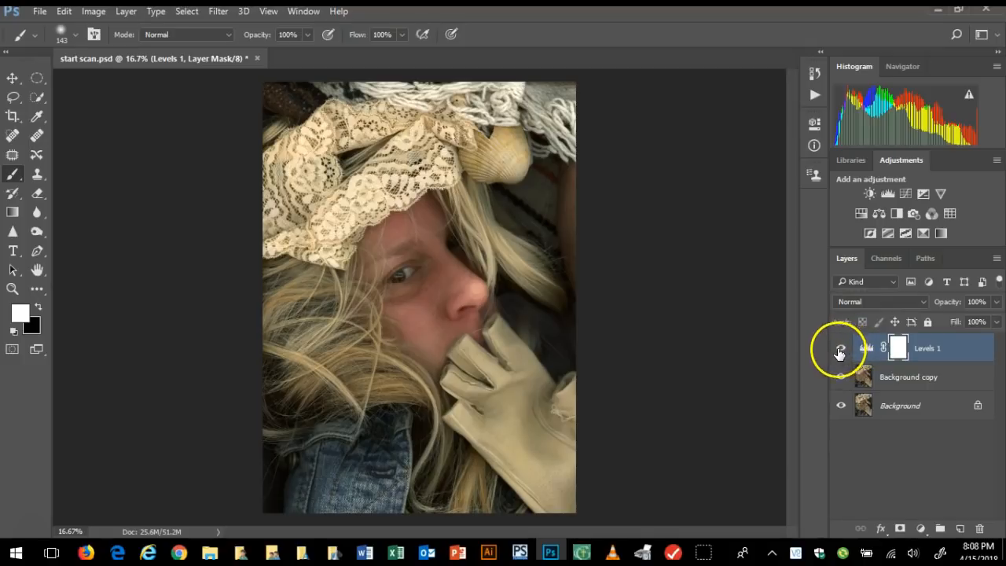
{"action": "left_click", "coordinate": [842, 349]}
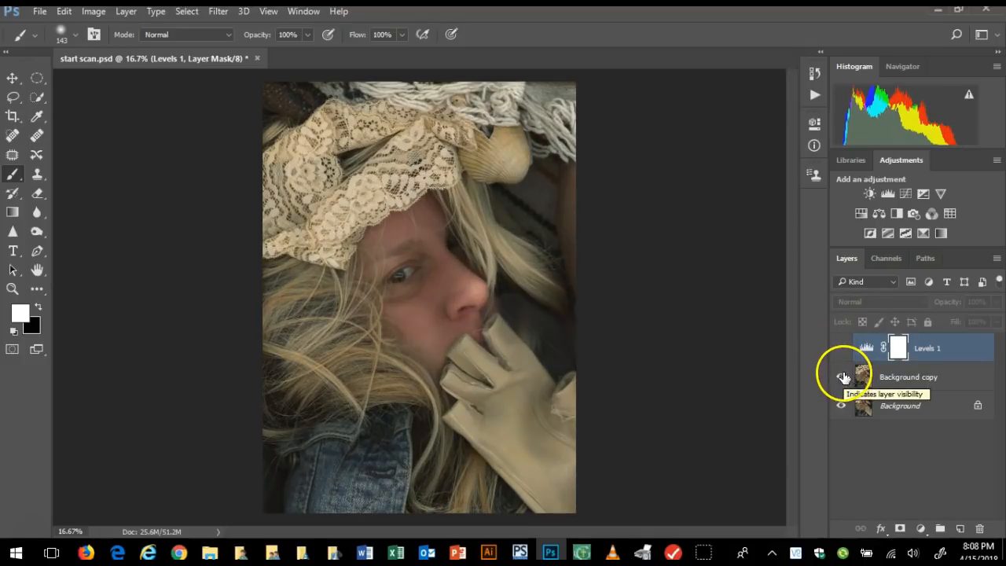
{"action": "left_click", "coordinate": [842, 347]}
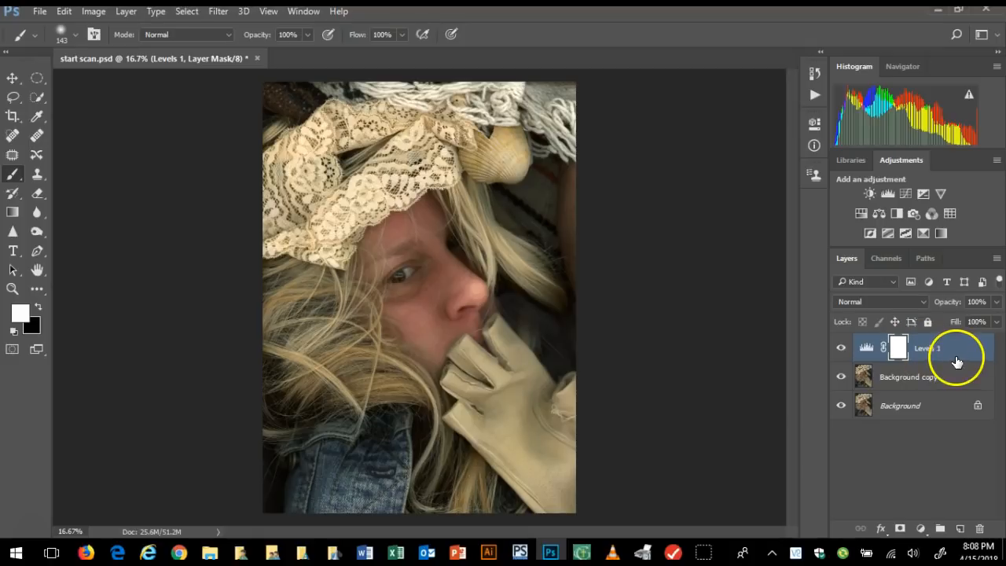
Rename the Levels adjustment layer as contrast
{"action": "double_click", "coordinate": [929, 348]}
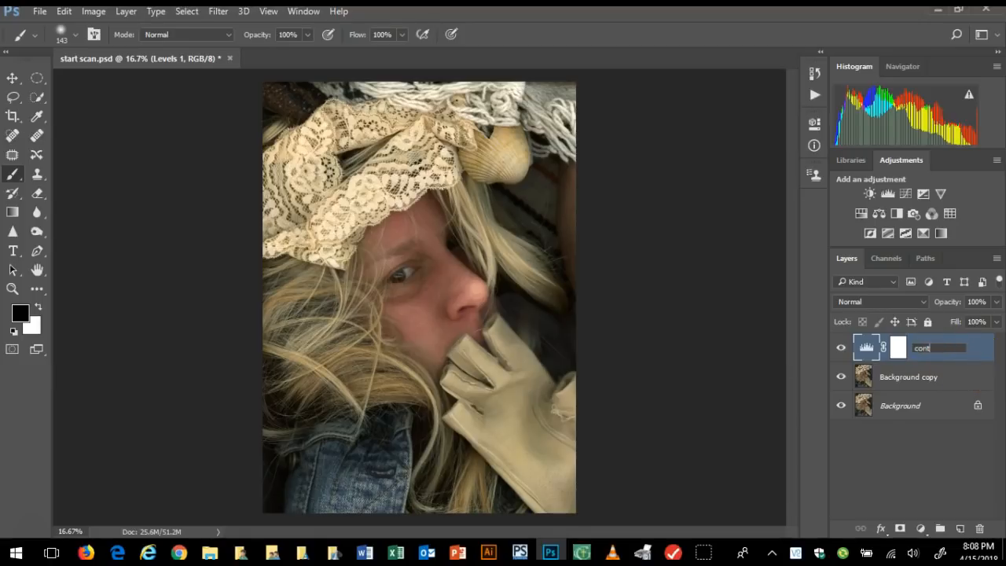
{"action": "left_click", "coordinate": [865, 344]}
{"action": "left_click", "coordinate": [887, 463]}
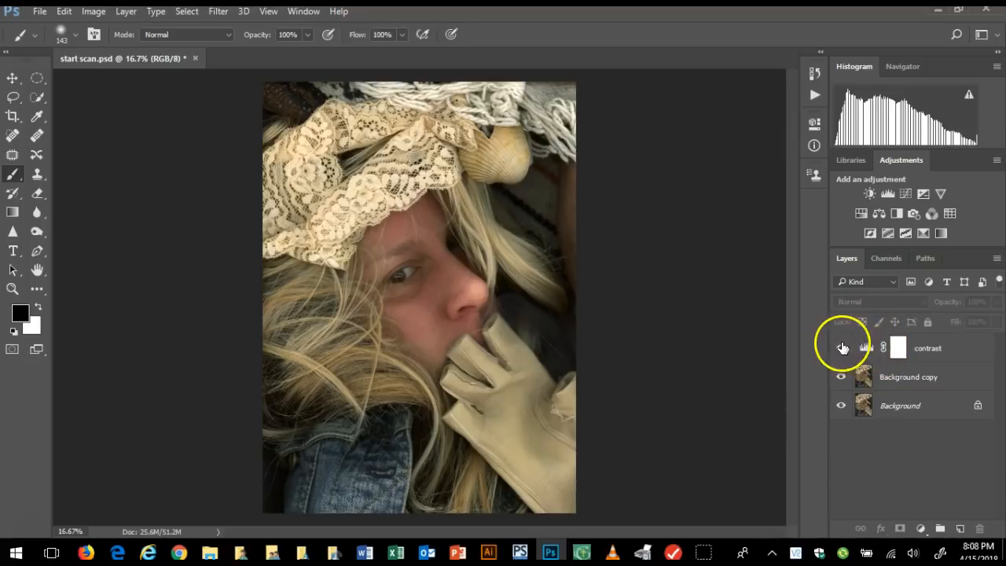
Reopen the contrast layer's Levels settings to review them, and close them without changes
{"action": "left_click", "coordinate": [867, 348]}
{"action": "left_click", "coordinate": [924, 350]}
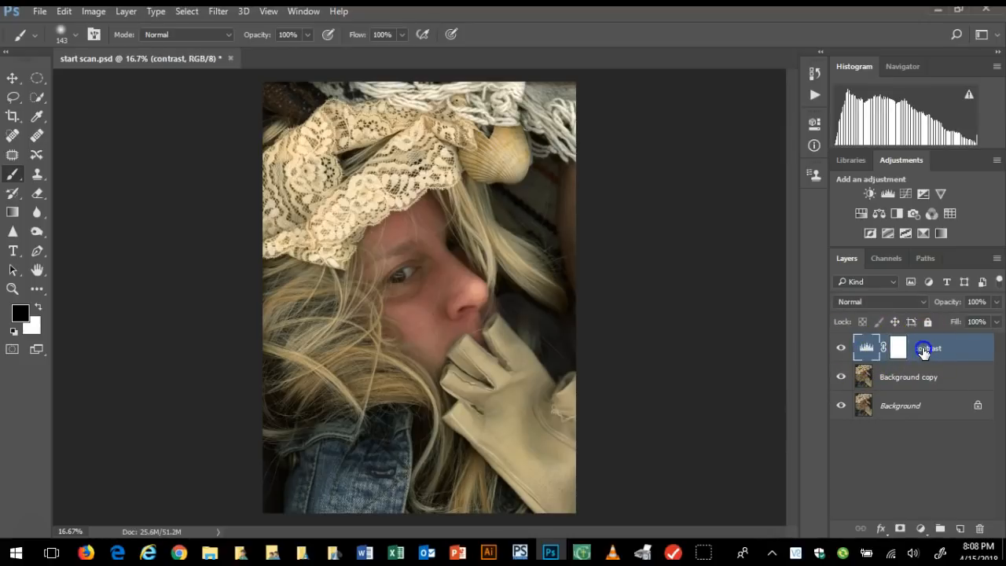
{"action": "double_click", "coordinate": [867, 348]}
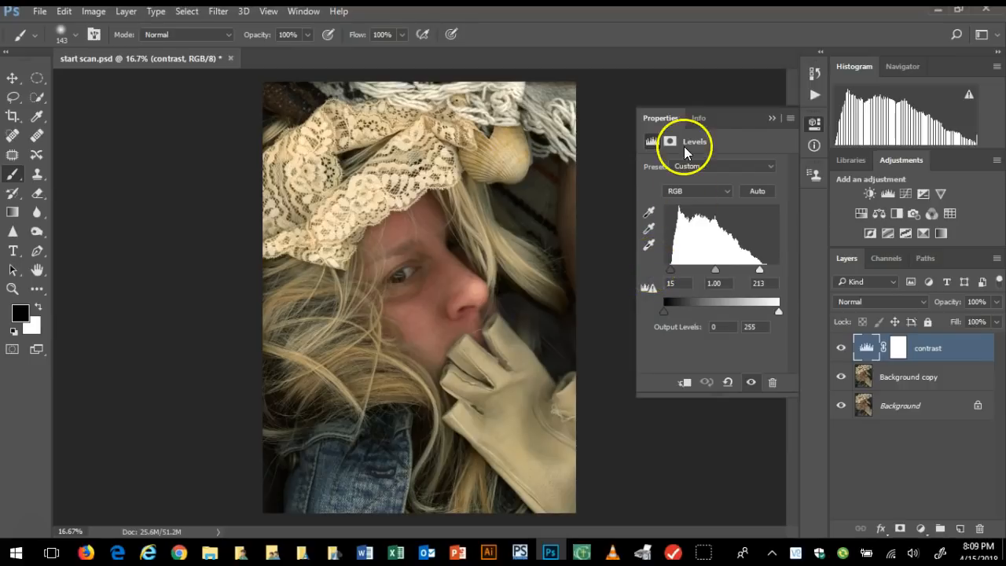
{"action": "left_click", "coordinate": [772, 119]}
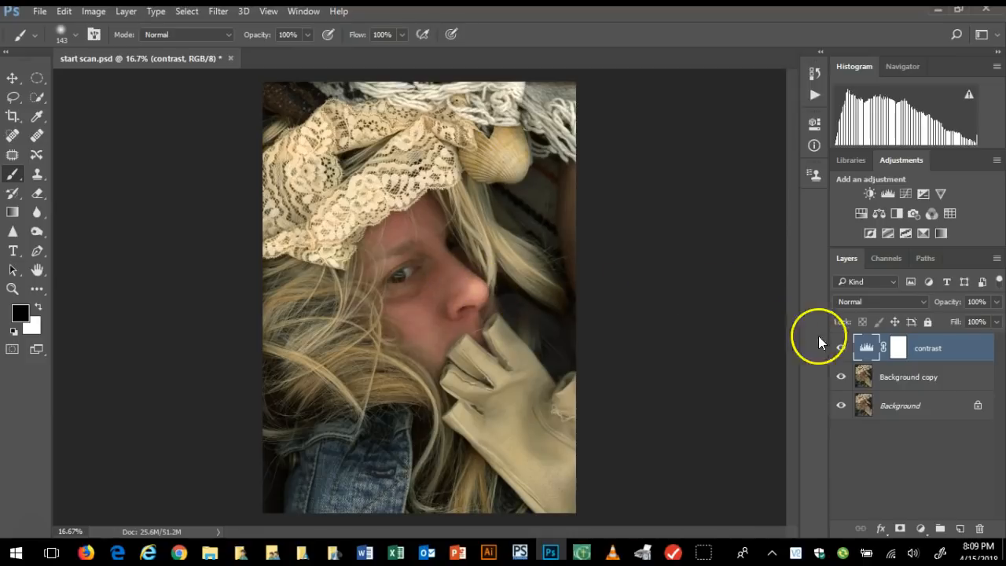
Make the Background copy layer active and set up the Patch tool for retouching the face at 33.3% zoom
{"action": "left_click", "coordinate": [923, 380]}
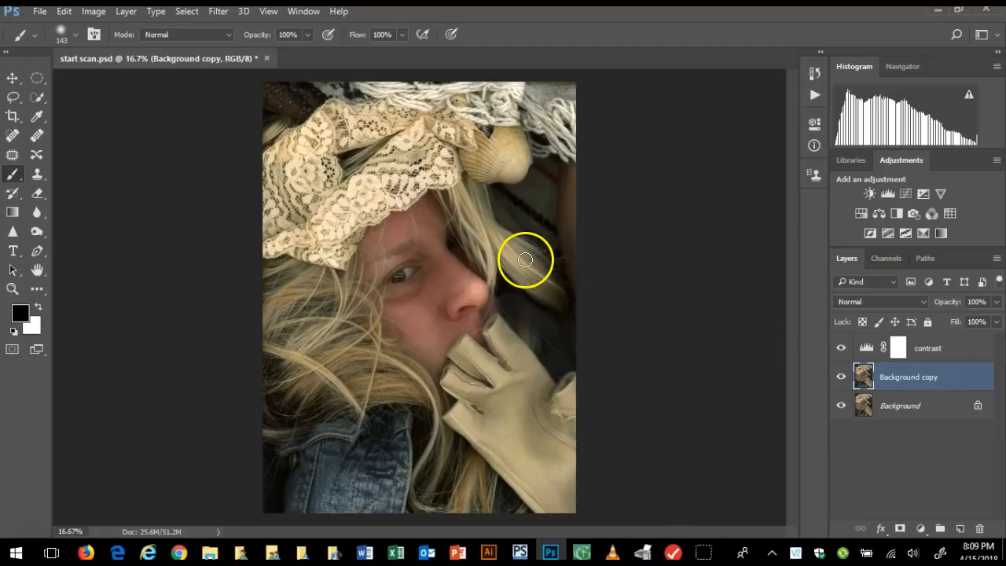
{"action": "mouse_move", "coordinate": [420, 277]}
{"action": "left_mouse_down"}
{"action": "mouse_move", "coordinate": [382, 289]}
{"action": "mouse_move", "coordinate": [389, 319]}
{"action": "mouse_move", "coordinate": [448, 294]}
{"action": "left_mouse_up"}
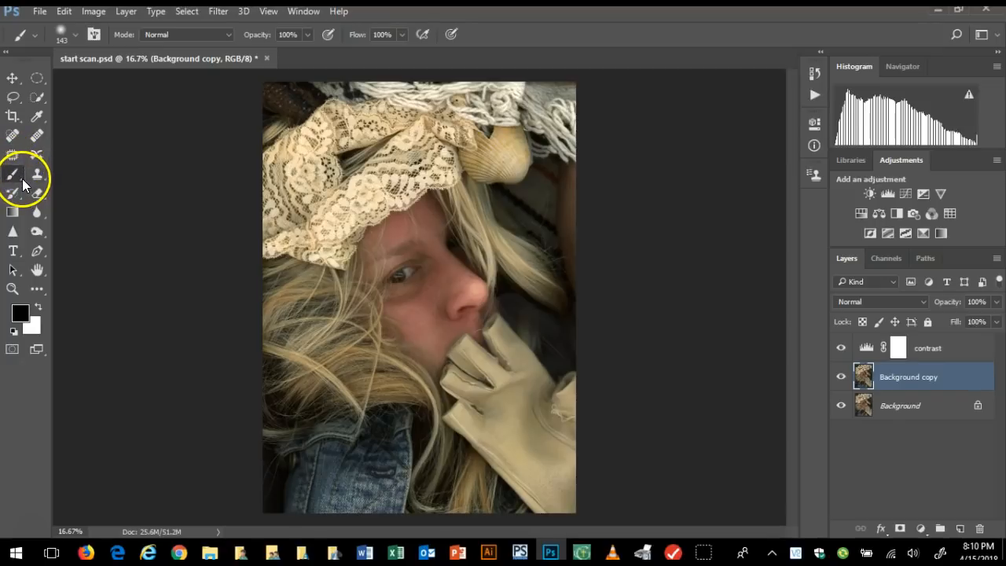
{"action": "right_click", "coordinate": [21, 179]}
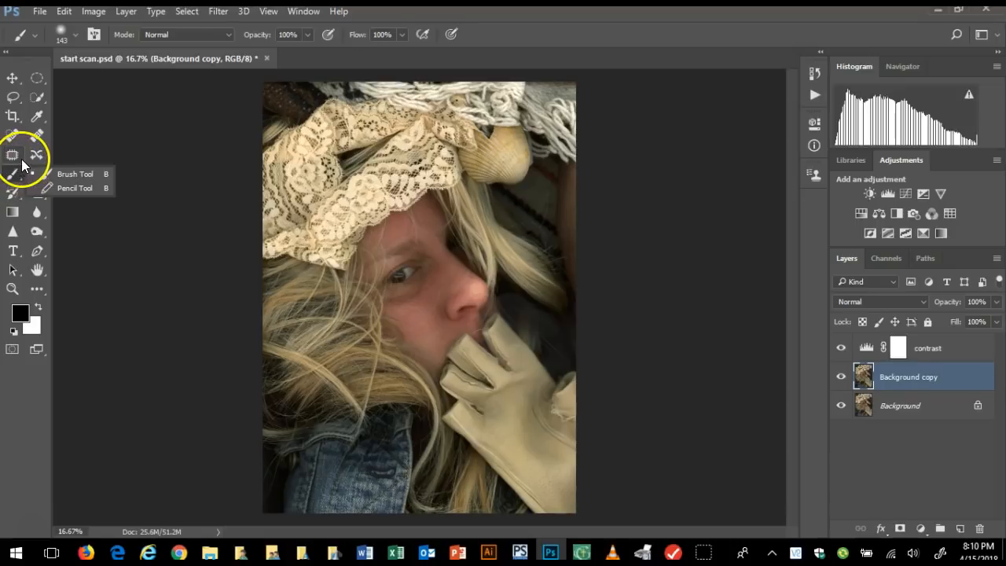
{"action": "left_click", "coordinate": [22, 159]}
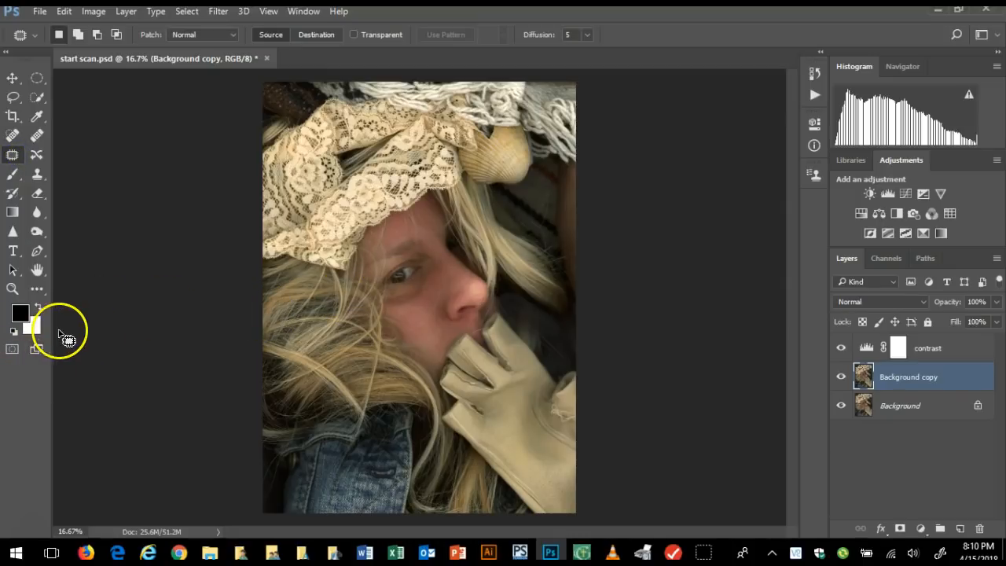
{"action": "left_click", "coordinate": [13, 291]}
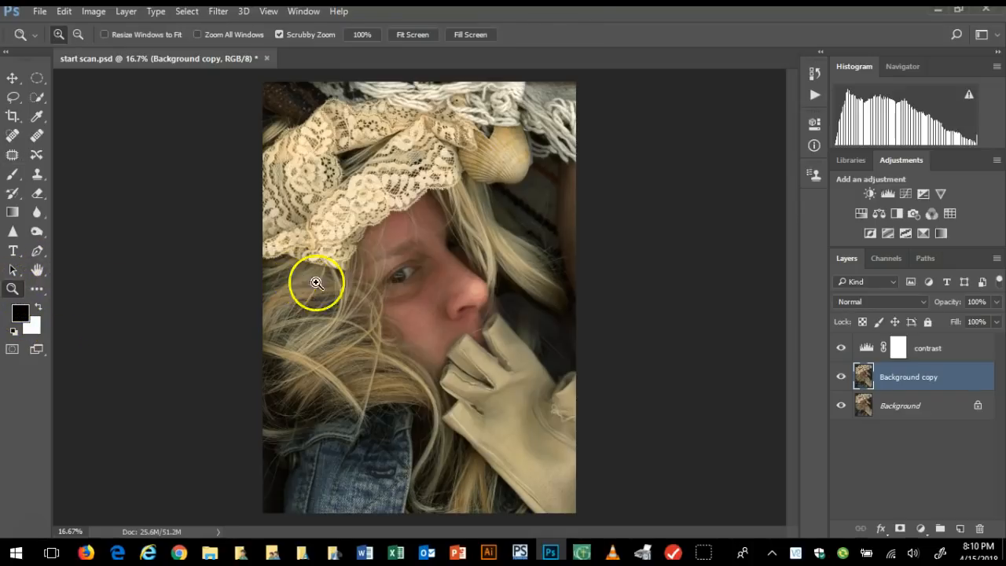
{"action": "left_click_drag", "start_coordinate": [318, 301], "coordinate": [319, 305]}
{"action": "left_click", "coordinate": [318, 304]}
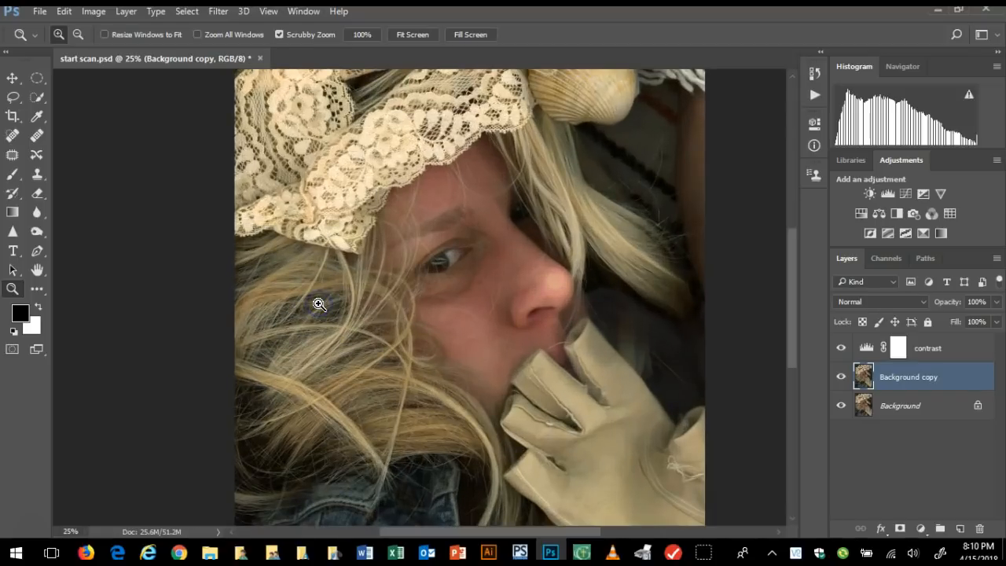
{"action": "left_click", "coordinate": [319, 304]}
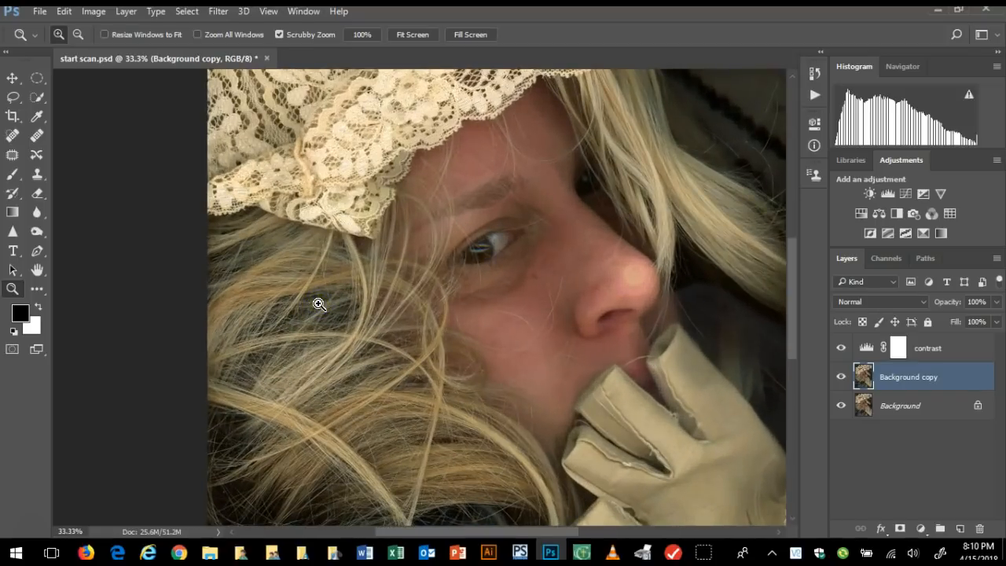
{"action": "left_click", "coordinate": [13, 156]}
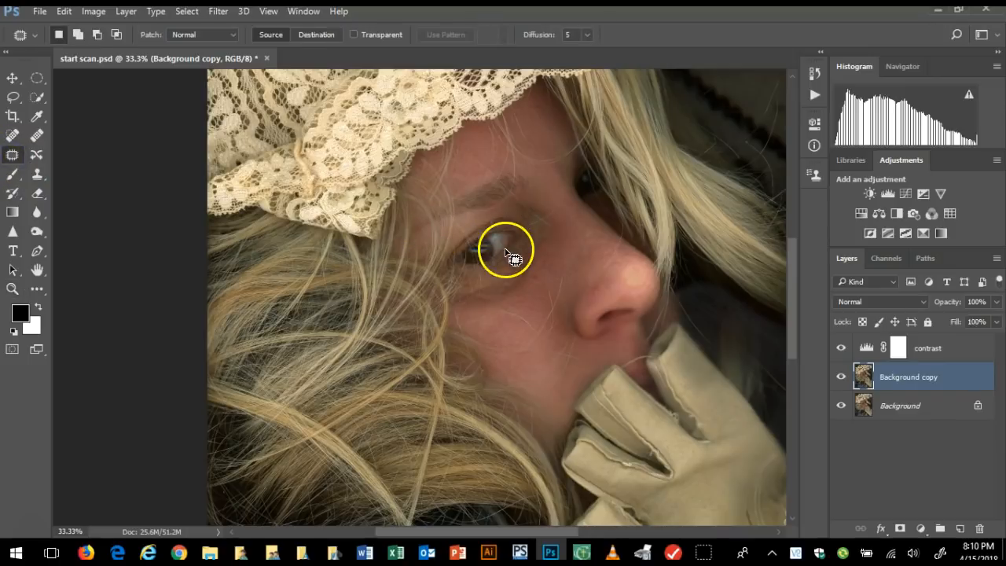
{"action": "mouse_move", "coordinate": [531, 246]}
{"action": "left_mouse_down"}
{"action": "mouse_move", "coordinate": [471, 282]}
{"action": "mouse_move", "coordinate": [388, 350]}
{"action": "mouse_move", "coordinate": [469, 315]}
{"action": "left_mouse_up"}
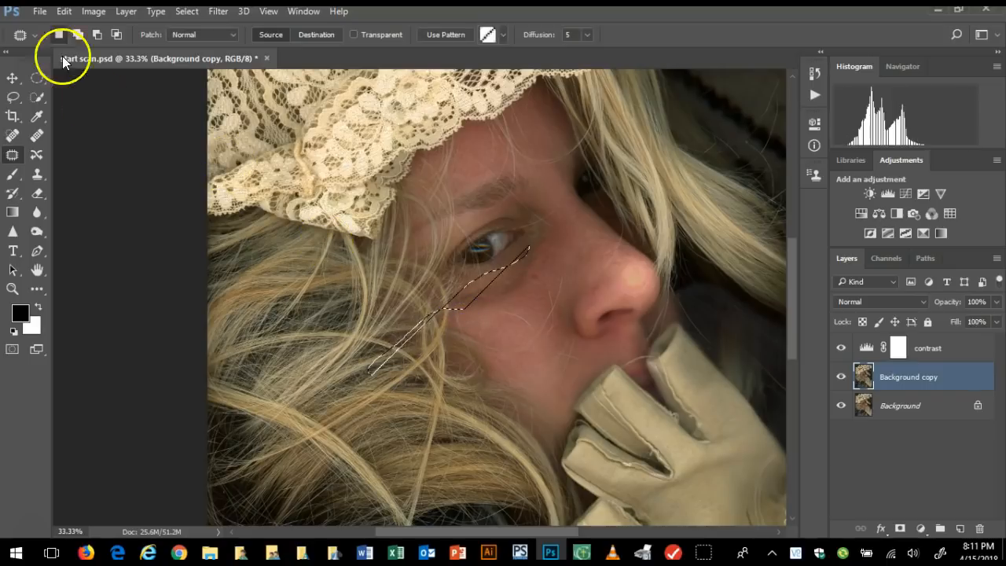
{"action": "left_click", "coordinate": [186, 11]}
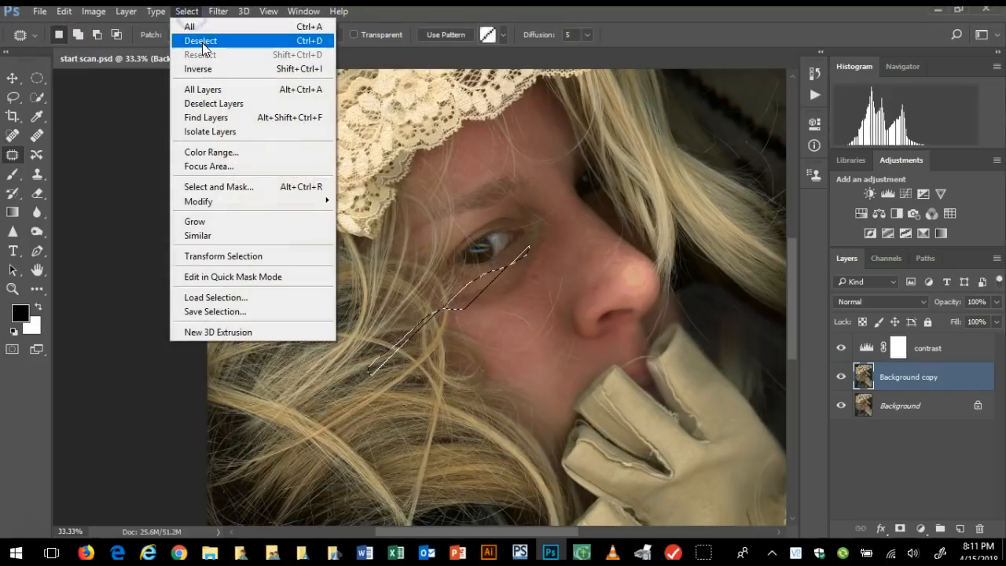
{"action": "left_click", "coordinate": [197, 41]}
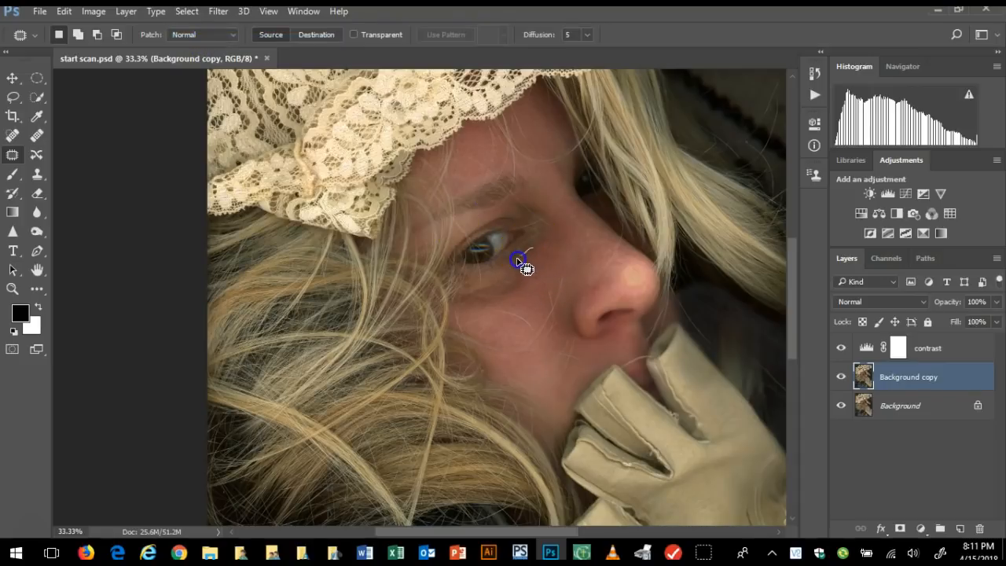
Outline the dark area under the eye, patch it with the smoother cheek skin just below, and clear the selection
{"action": "left_click_drag", "start_coordinate": [477, 277], "coordinate": [456, 285]}
{"action": "left_click_drag", "start_coordinate": [533, 254], "coordinate": [535, 255]}
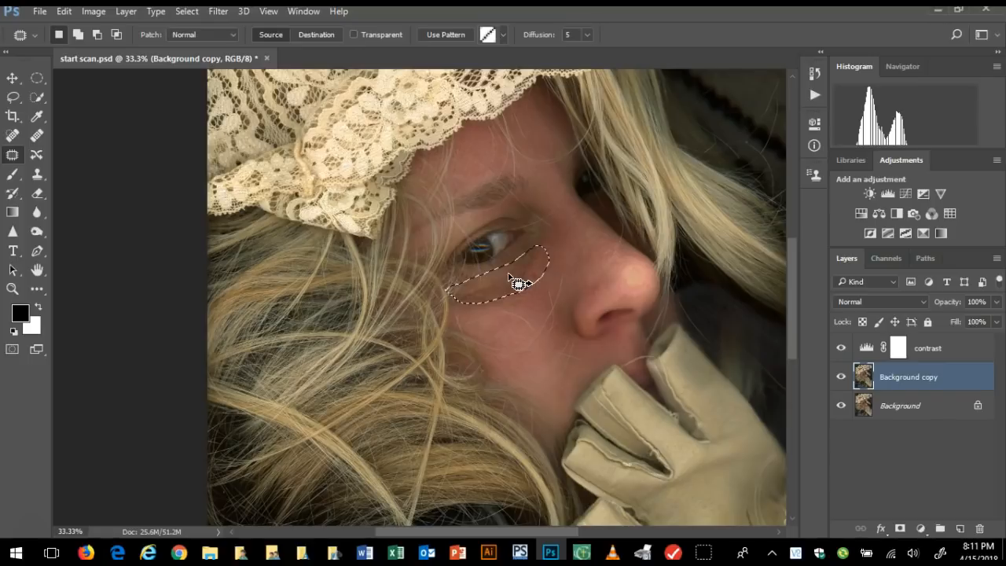
{"action": "left_click_drag", "start_coordinate": [505, 274], "coordinate": [515, 316]}
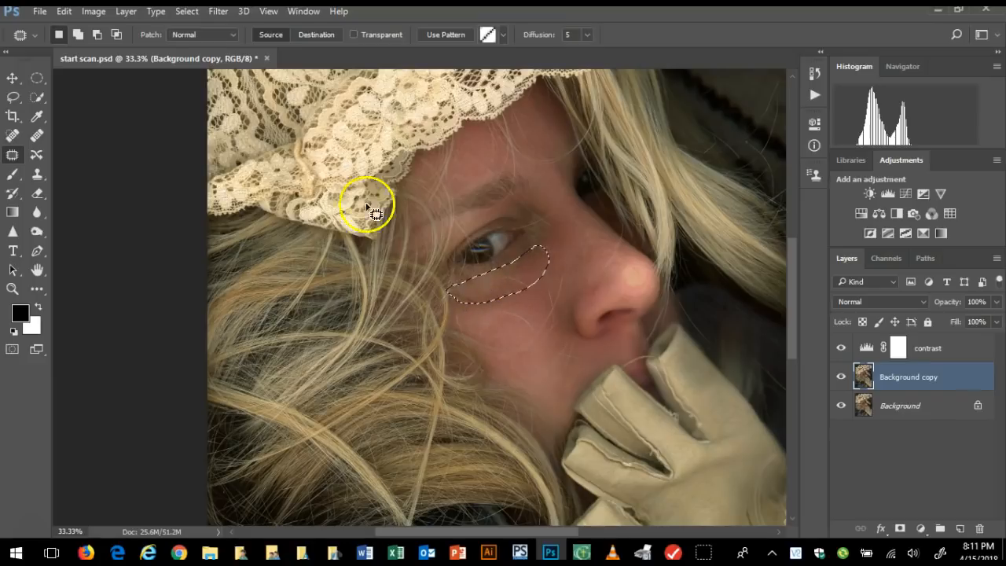
{"action": "left_click", "coordinate": [189, 12]}
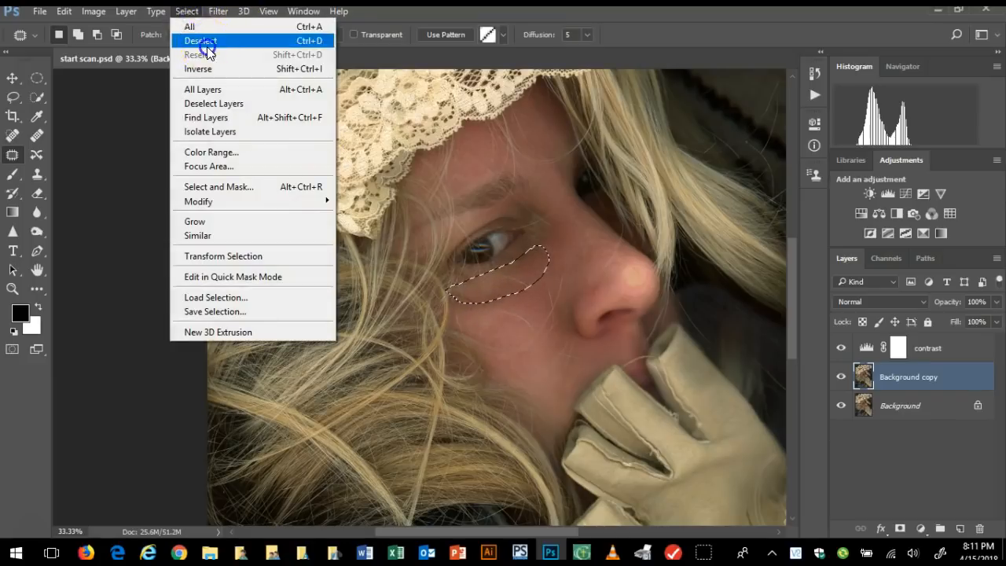
{"action": "left_click", "coordinate": [198, 39]}
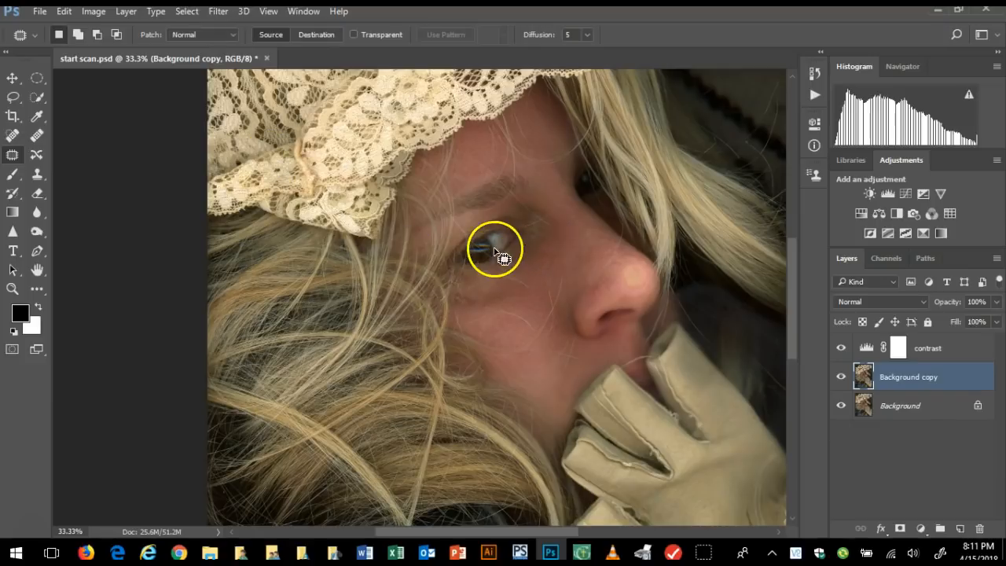
{"action": "mouse_move", "coordinate": [507, 280]}
{"action": "left_mouse_down"}
{"action": "mouse_move", "coordinate": [454, 293]}
{"action": "mouse_move", "coordinate": [490, 347]}
{"action": "mouse_move", "coordinate": [522, 284]}
{"action": "left_mouse_up"}
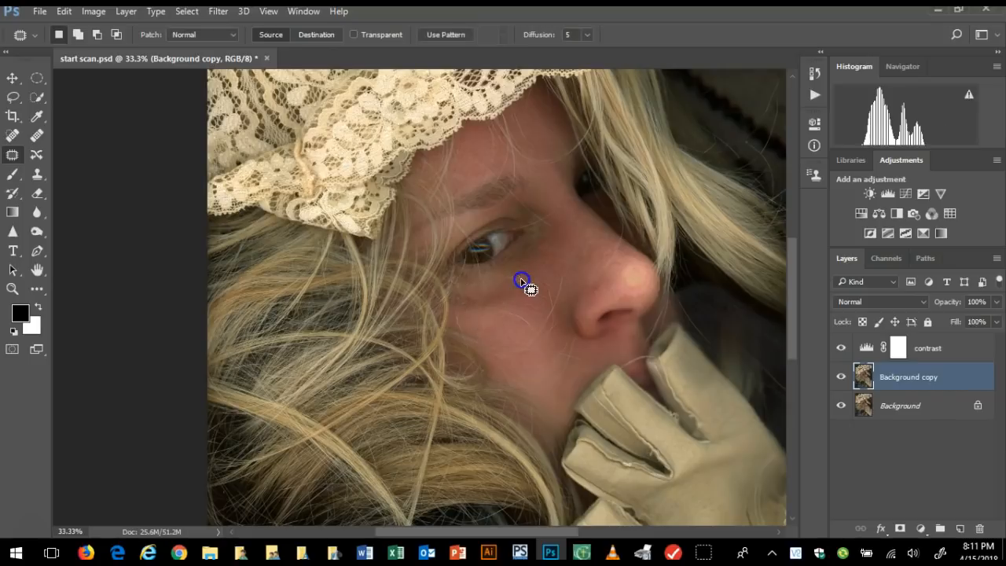
{"action": "left_click", "coordinate": [188, 11]}
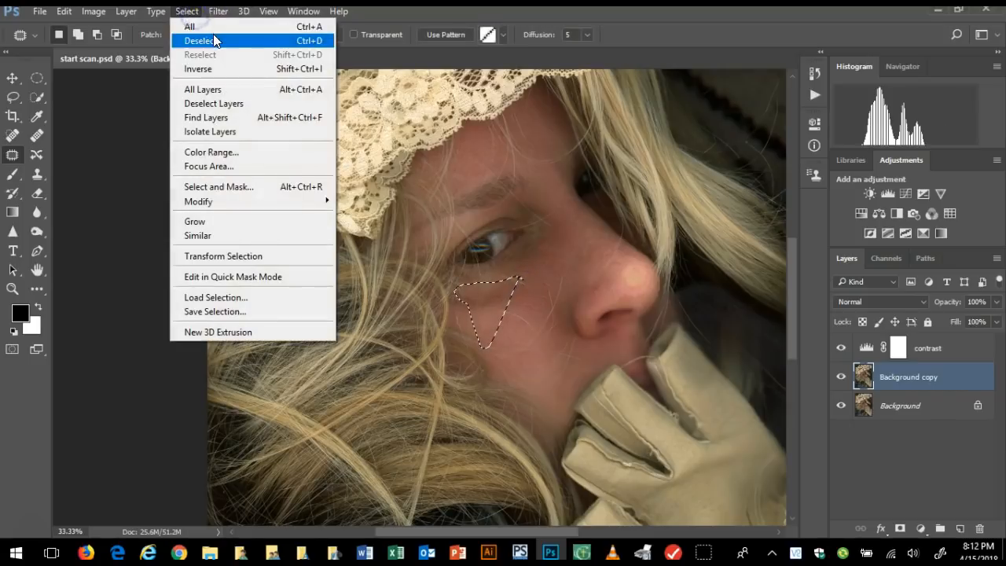
{"action": "left_click", "coordinate": [213, 37]}
Patch the remaining crease beneath the eye in two passes with nearby cheek skin, clearing the selection after each pass
{"action": "mouse_move", "coordinate": [503, 284]}
{"action": "left_mouse_down"}
{"action": "mouse_move", "coordinate": [458, 287]}
{"action": "mouse_move", "coordinate": [457, 314]}
{"action": "mouse_move", "coordinate": [510, 310]}
{"action": "mouse_move", "coordinate": [532, 294]}
{"action": "mouse_move", "coordinate": [500, 292]}
{"action": "mouse_move", "coordinate": [505, 319]}
{"action": "mouse_move", "coordinate": [580, 256]}
{"action": "mouse_move", "coordinate": [608, 380]}
{"action": "mouse_move", "coordinate": [548, 367]}
{"action": "mouse_move", "coordinate": [478, 300]}
{"action": "left_mouse_up"}
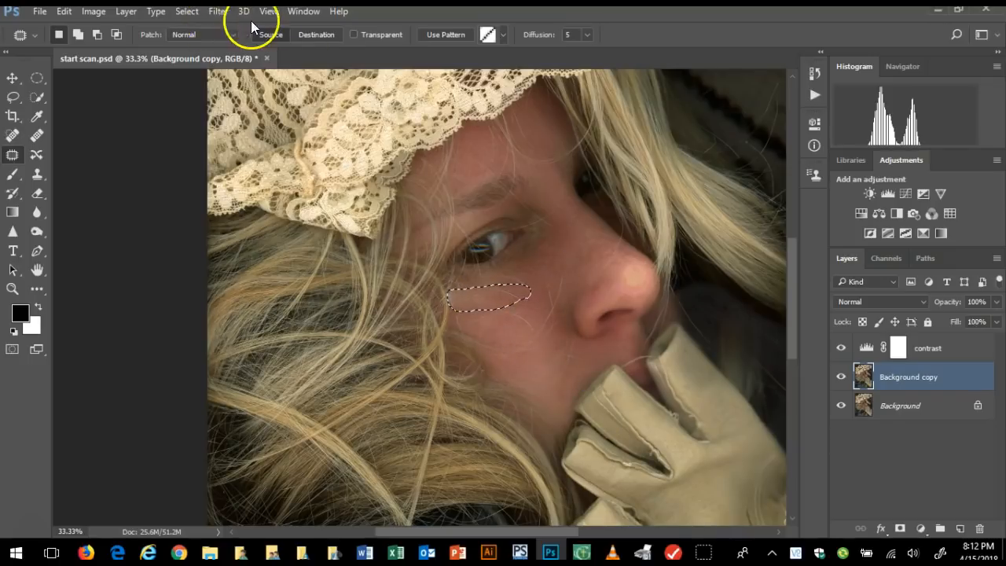
{"action": "left_click", "coordinate": [189, 11]}
{"action": "left_click", "coordinate": [200, 40]}
{"action": "mouse_move", "coordinate": [449, 325]}
{"action": "left_mouse_down"}
{"action": "mouse_move", "coordinate": [473, 366]}
{"action": "mouse_move", "coordinate": [464, 278]}
{"action": "mouse_move", "coordinate": [482, 325]}
{"action": "mouse_move", "coordinate": [507, 278]}
{"action": "mouse_move", "coordinate": [479, 276]}
{"action": "mouse_move", "coordinate": [459, 292]}
{"action": "mouse_move", "coordinate": [526, 304]}
{"action": "mouse_move", "coordinate": [507, 272]}
{"action": "mouse_move", "coordinate": [535, 300]}
{"action": "left_mouse_up"}
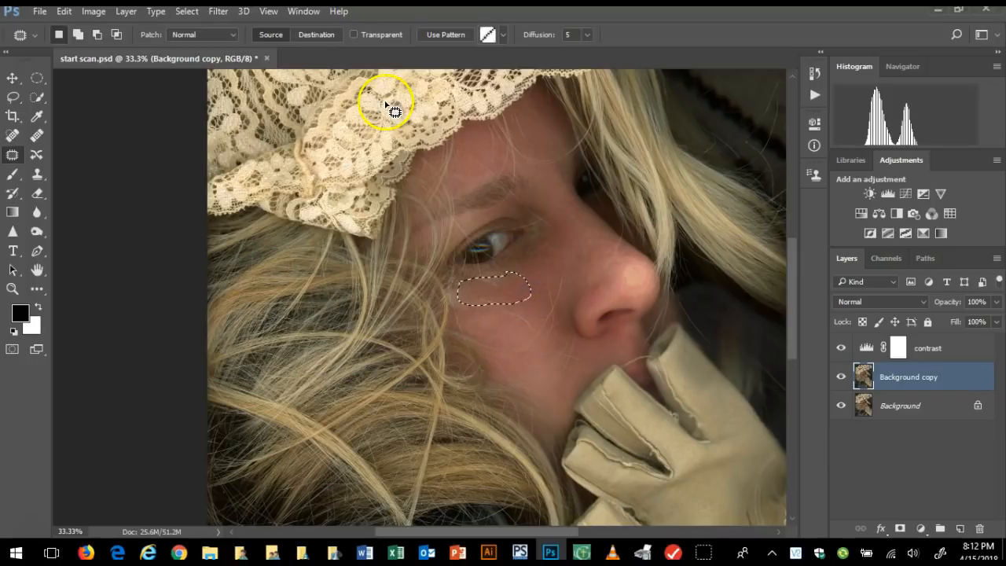
{"action": "left_click", "coordinate": [187, 11]}
{"action": "left_click", "coordinate": [202, 37]}
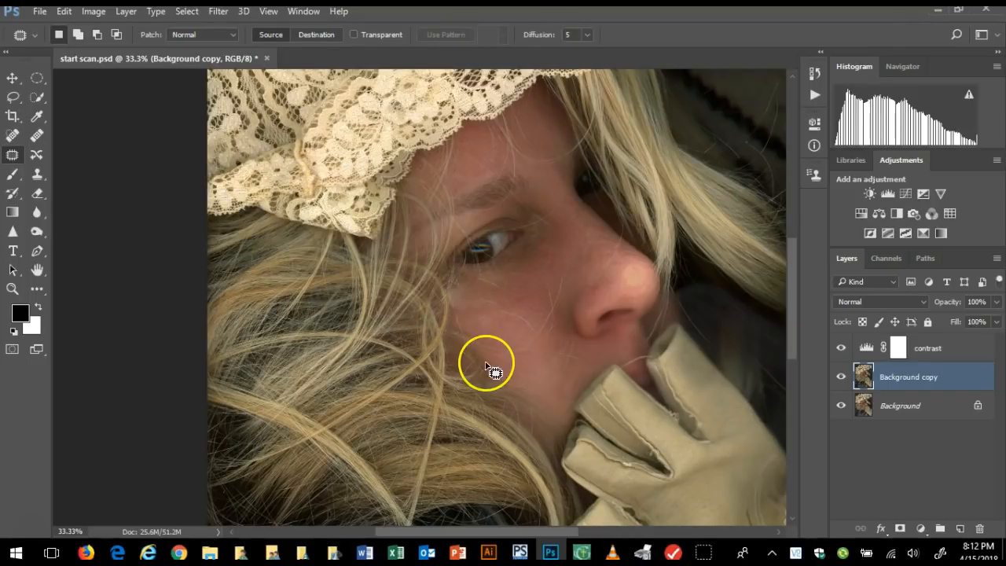
{"action": "mouse_move", "coordinate": [506, 307]}
{"action": "left_mouse_down"}
{"action": "mouse_move", "coordinate": [522, 306]}
{"action": "mouse_move", "coordinate": [449, 322]}
{"action": "mouse_move", "coordinate": [545, 337]}
{"action": "mouse_move", "coordinate": [474, 424]}
{"action": "mouse_move", "coordinate": [402, 351]}
{"action": "mouse_move", "coordinate": [459, 386]}
{"action": "mouse_move", "coordinate": [395, 304]}
{"action": "mouse_move", "coordinate": [430, 354]}
{"action": "left_mouse_up"}
Set up the Clone Stamp tool with 100% opacity and a 59 px brush at 0% hardness
{"action": "left_click", "coordinate": [45, 178]}
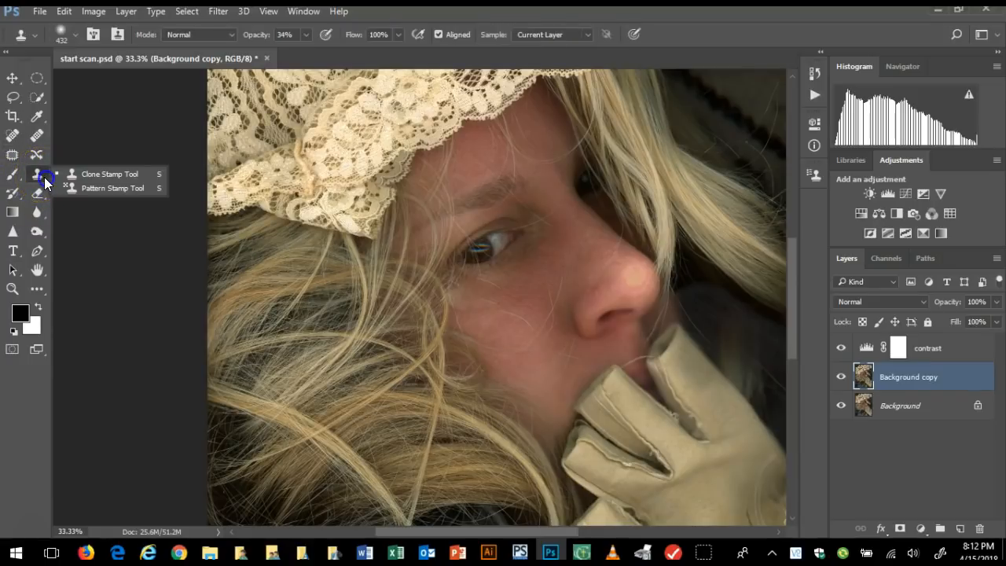
{"action": "left_click", "coordinate": [89, 175]}
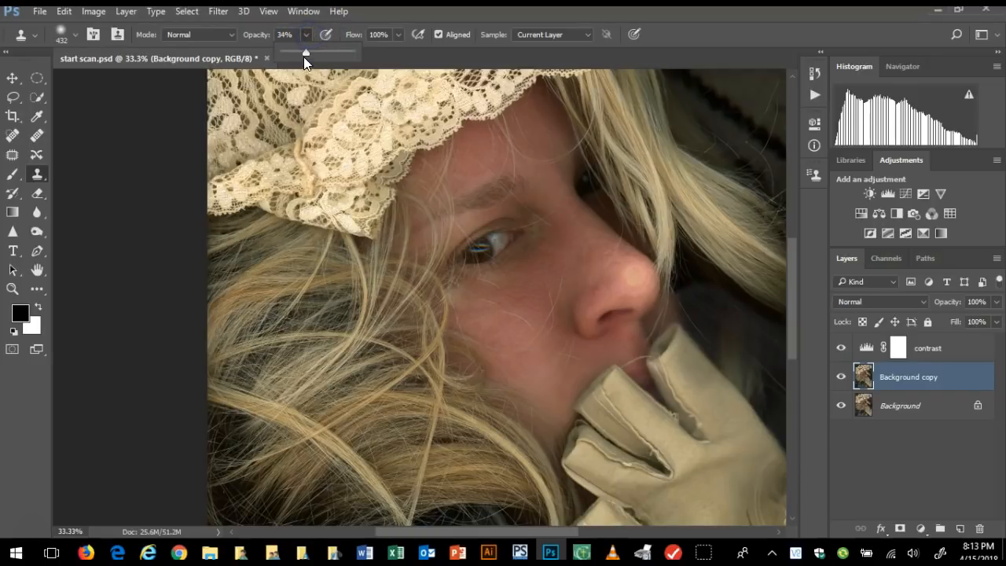
{"action": "left_click_drag", "start_coordinate": [305, 52], "coordinate": [358, 53]}
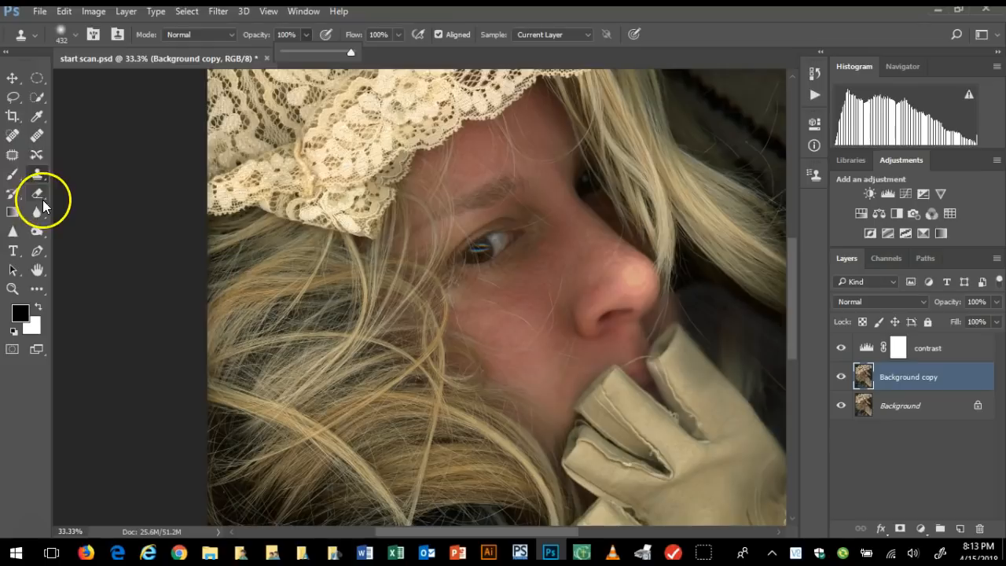
{"action": "left_click", "coordinate": [76, 35]}
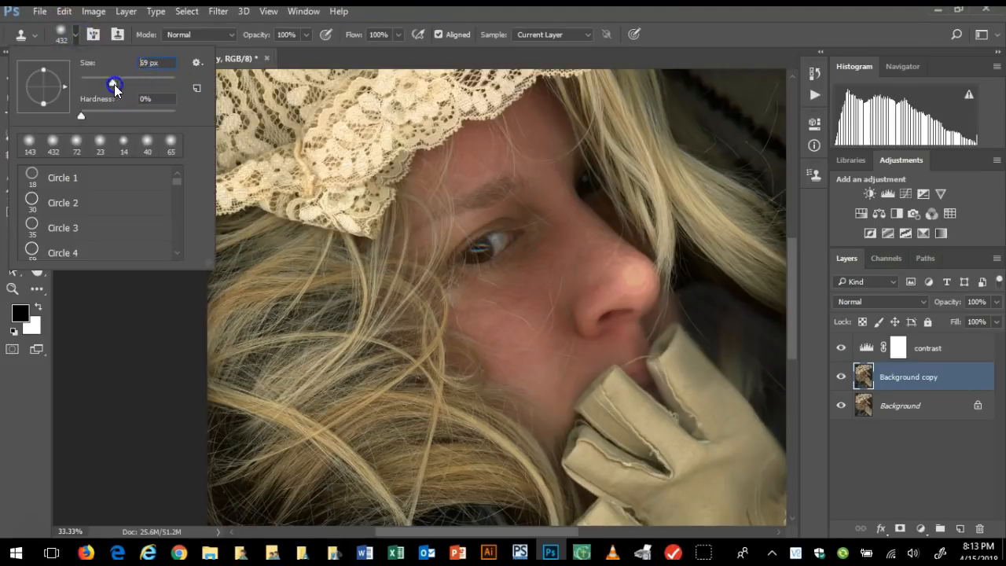
{"action": "left_click_drag", "start_coordinate": [100, 83], "coordinate": [95, 82]}
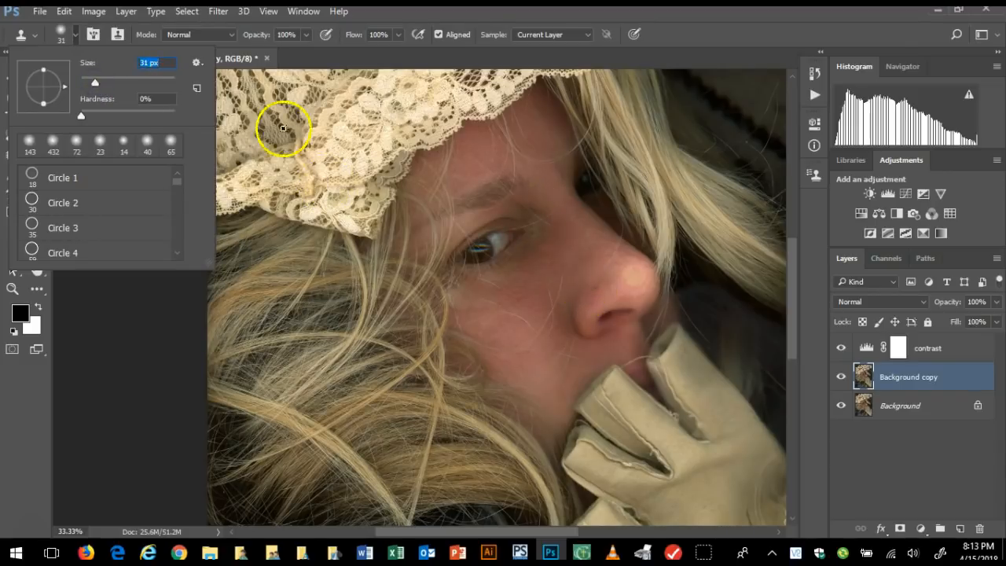
{"action": "left_click_drag", "start_coordinate": [95, 83], "coordinate": [103, 85]}
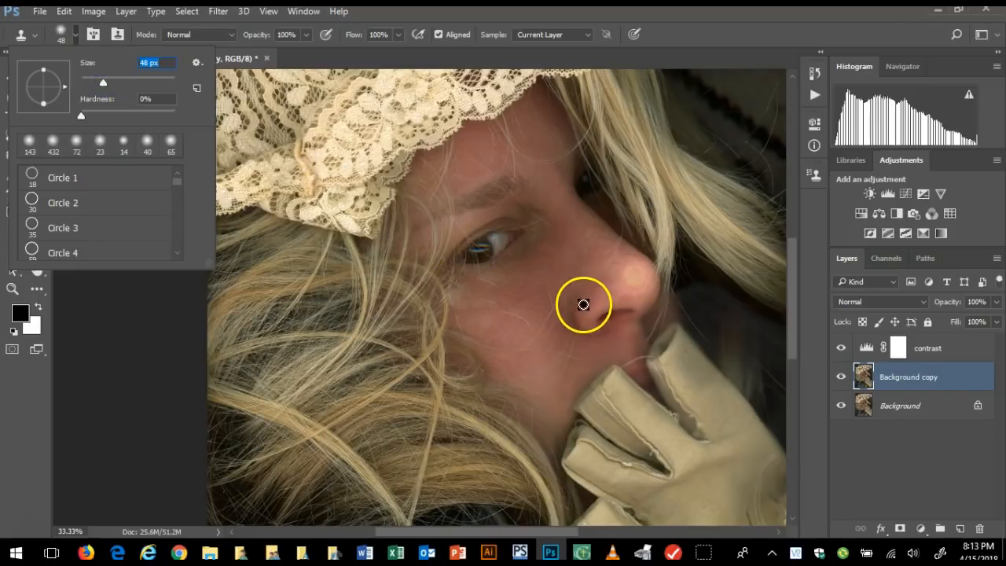
{"action": "left_click_drag", "start_coordinate": [102, 83], "coordinate": [109, 86]}
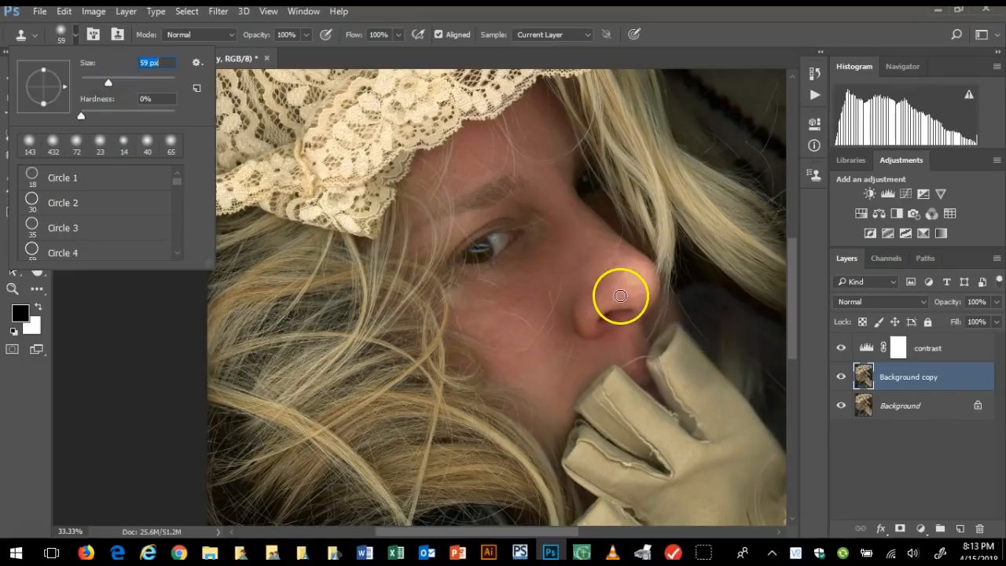
Try cloning skin sampled from the side of the nose over the nostril area, and undo the strokes
{"action": "left_click", "coordinate": [609, 295]}
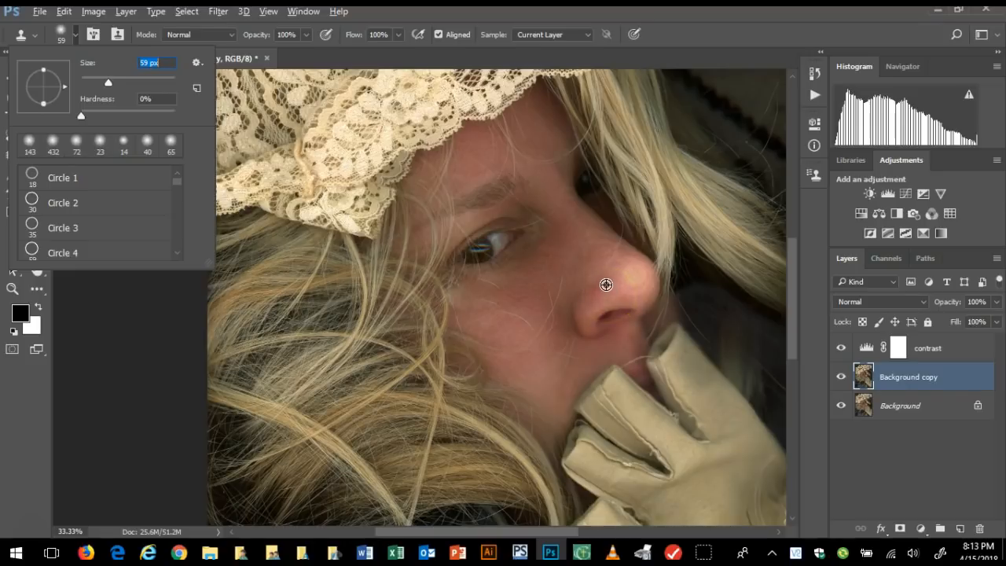
{"action": "left_click", "coordinate": [606, 285]}
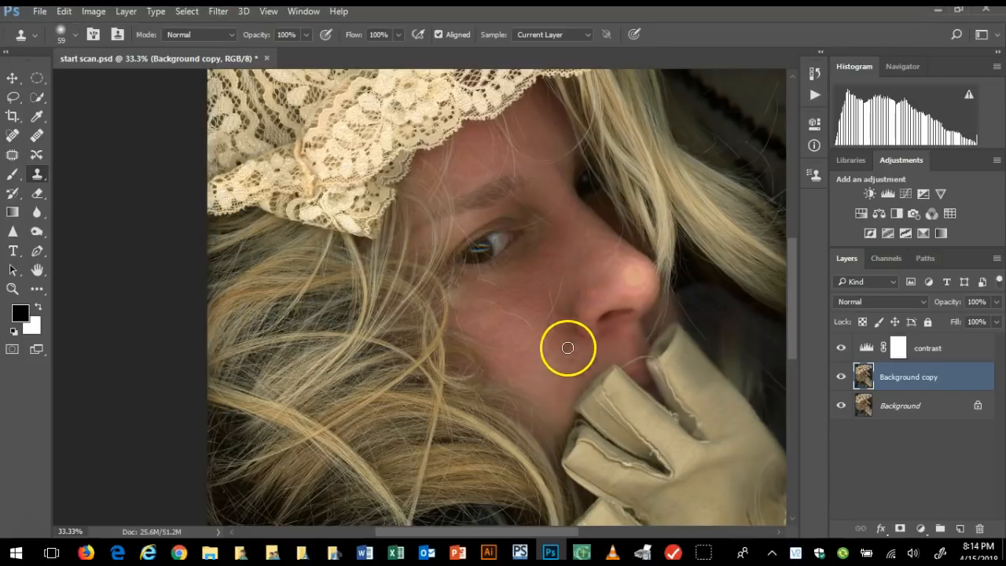
{"action": "key", "text": "ctrl+z"}
{"action": "left_click", "coordinate": [605, 297], "text": "alt"}
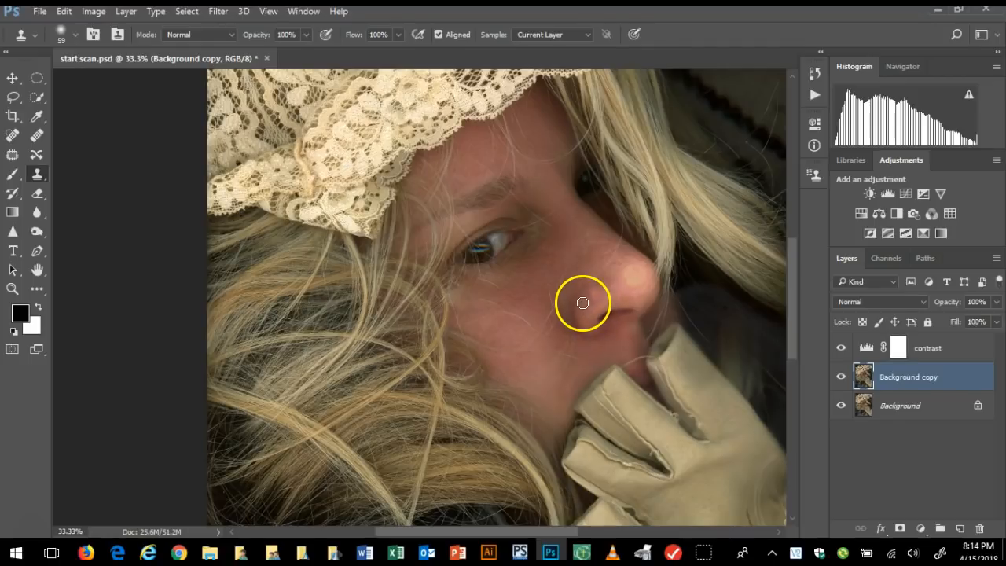
{"action": "left_click", "coordinate": [586, 304]}
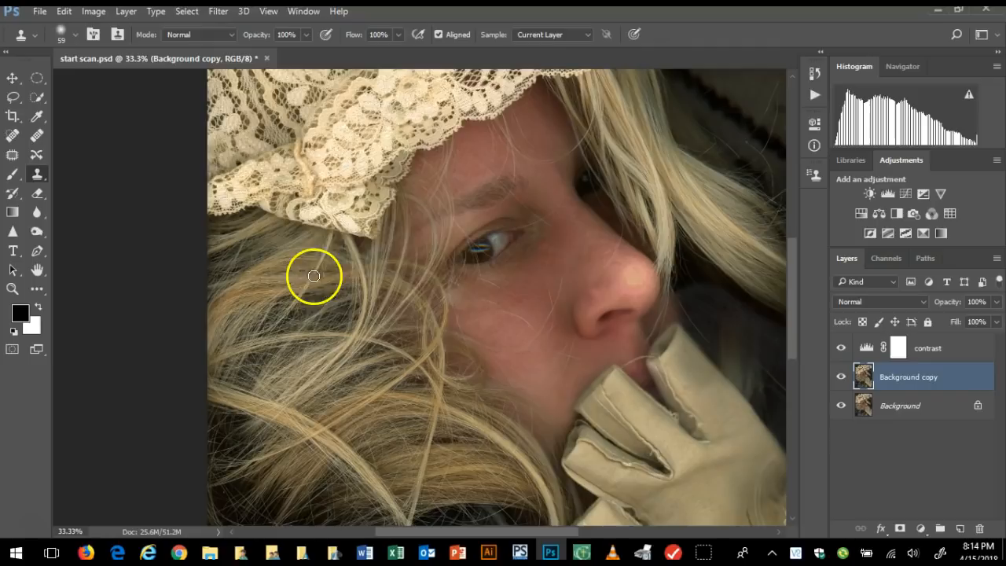
Return to the Patch tool and make the contrast adjustment layer active, with its adjustment rather than its mask targeted
{"action": "left_click", "coordinate": [12, 157]}
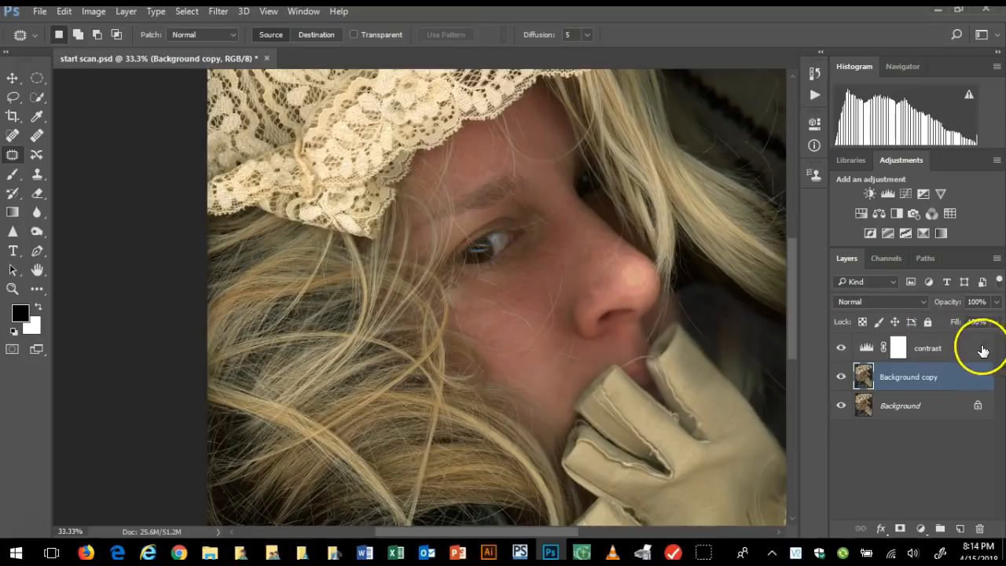
{"action": "right_click", "coordinate": [927, 350]}
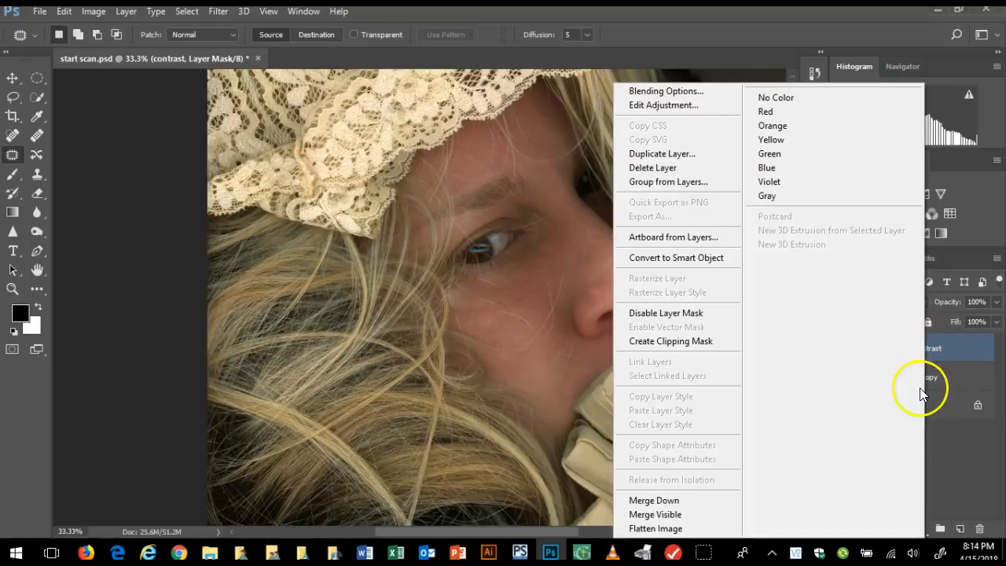
{"action": "left_click", "coordinate": [953, 489]}
{"action": "key", "text": "x"}
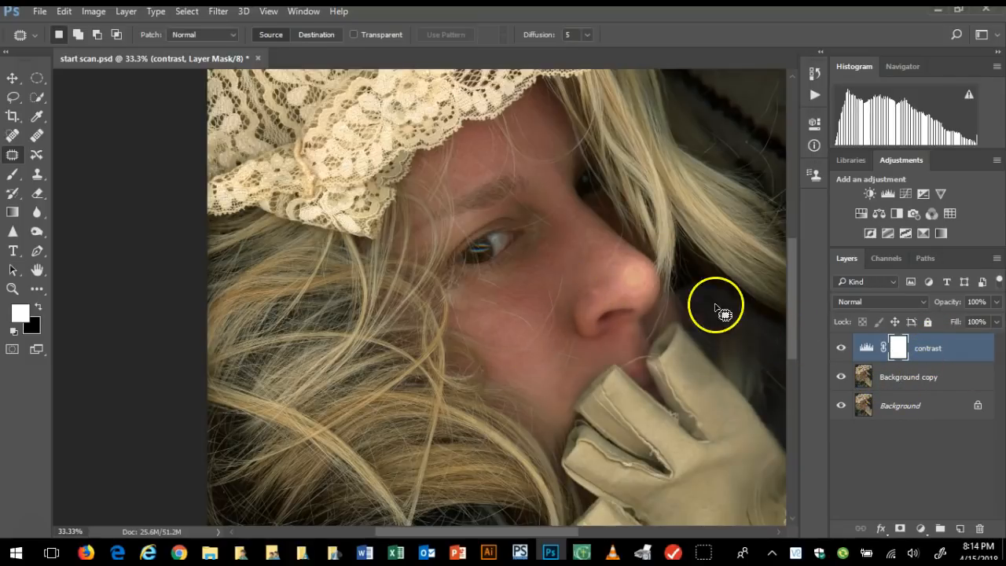
{"action": "left_click", "coordinate": [943, 355]}
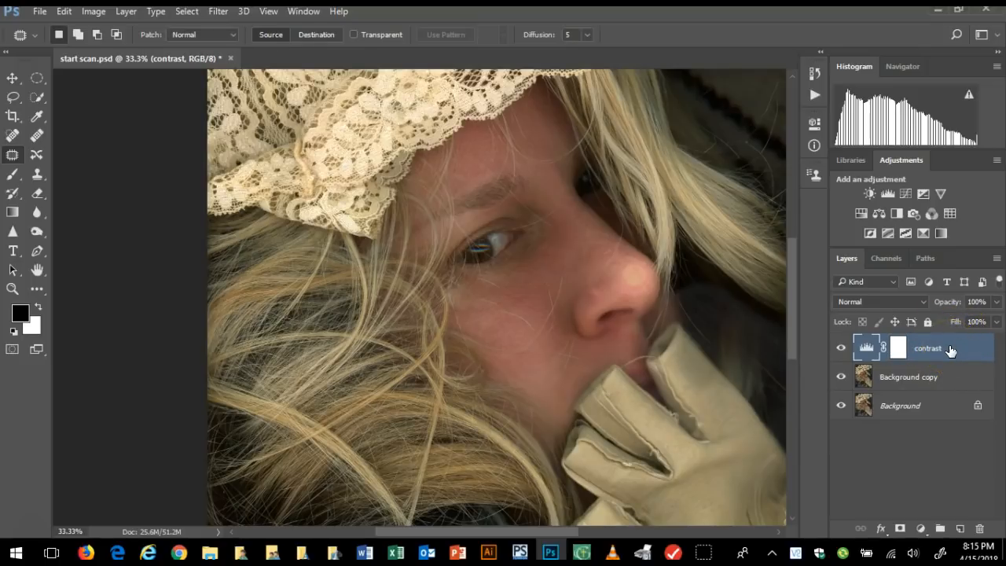
Merge the contrast adjustment layer down into Background copy and rename the merged layer "Bright and Contrast"
{"action": "right_click", "coordinate": [951, 349]}
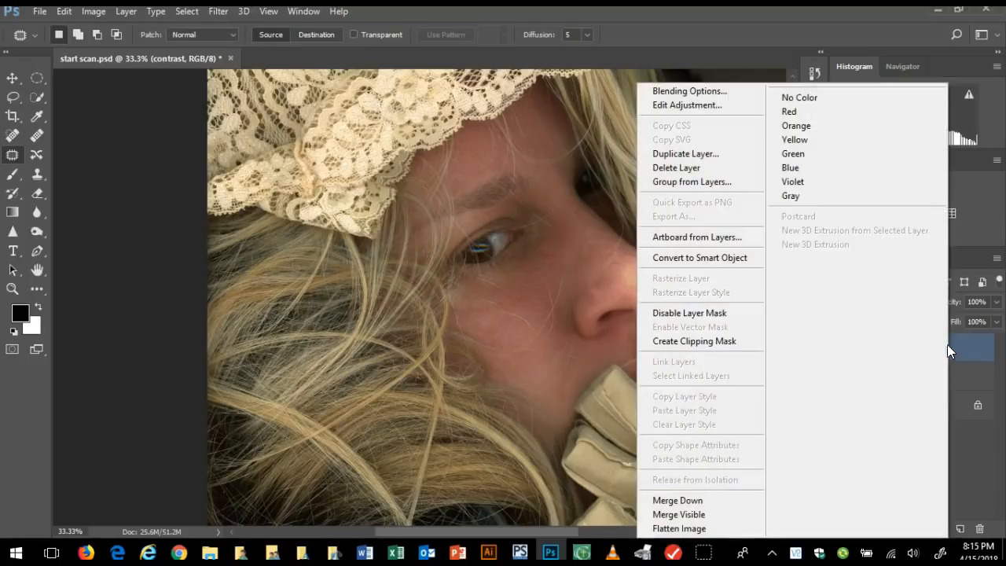
{"action": "left_click", "coordinate": [712, 498]}
{"action": "left_click", "coordinate": [894, 339]}
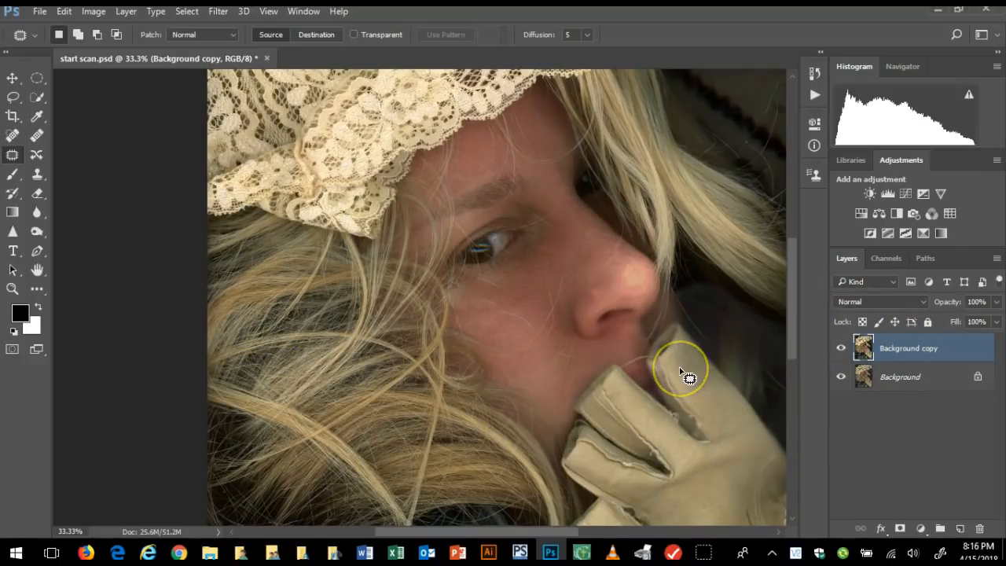
{"action": "double_click", "coordinate": [917, 350]}
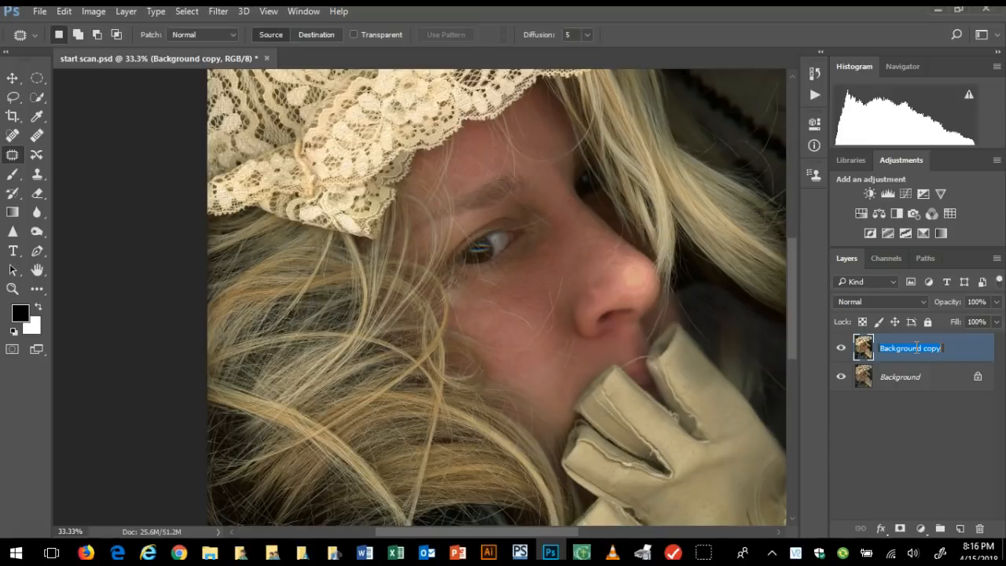
{"action": "type", "text": "br"}
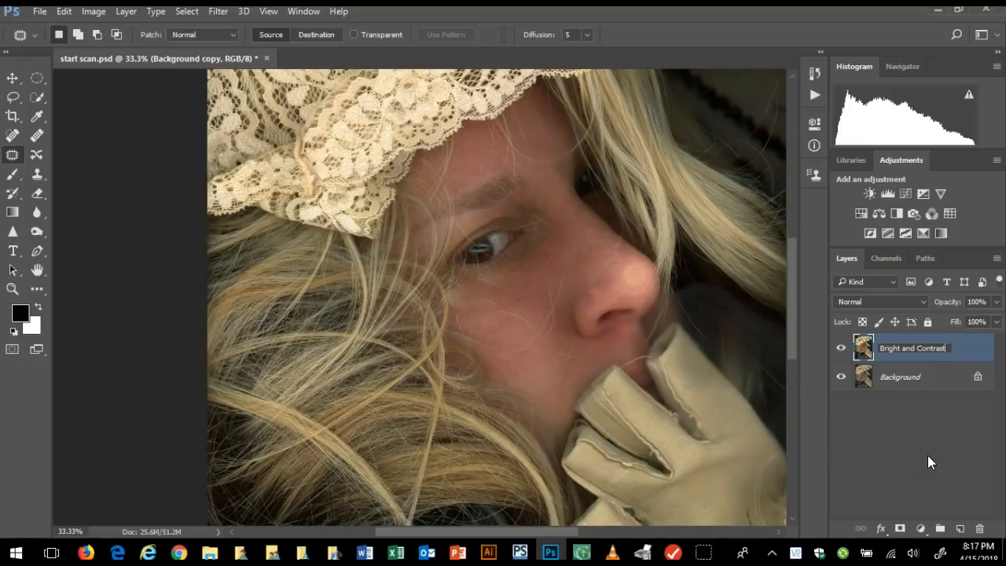
{"action": "left_click", "coordinate": [886, 444]}
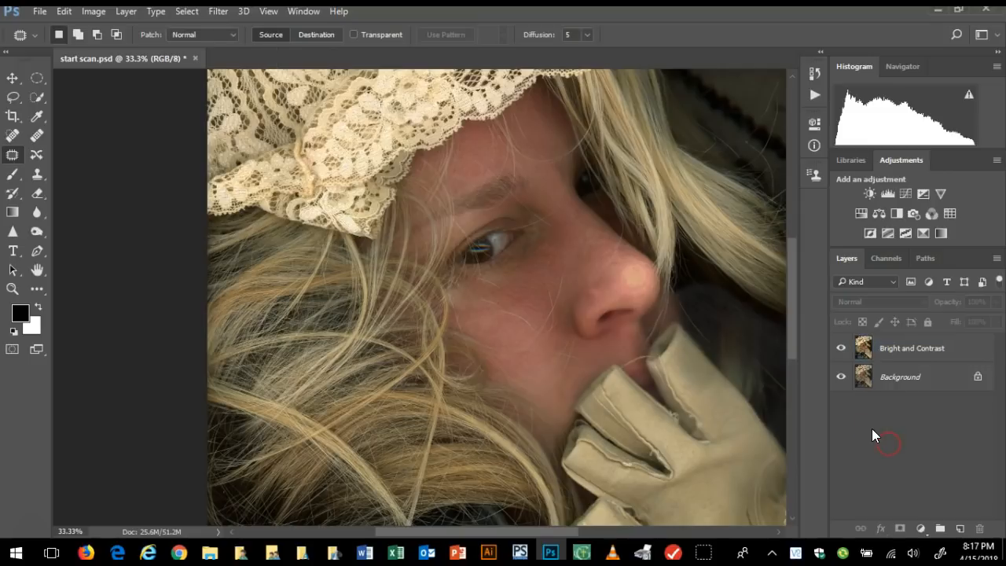
{"action": "left_click", "coordinate": [902, 350]}
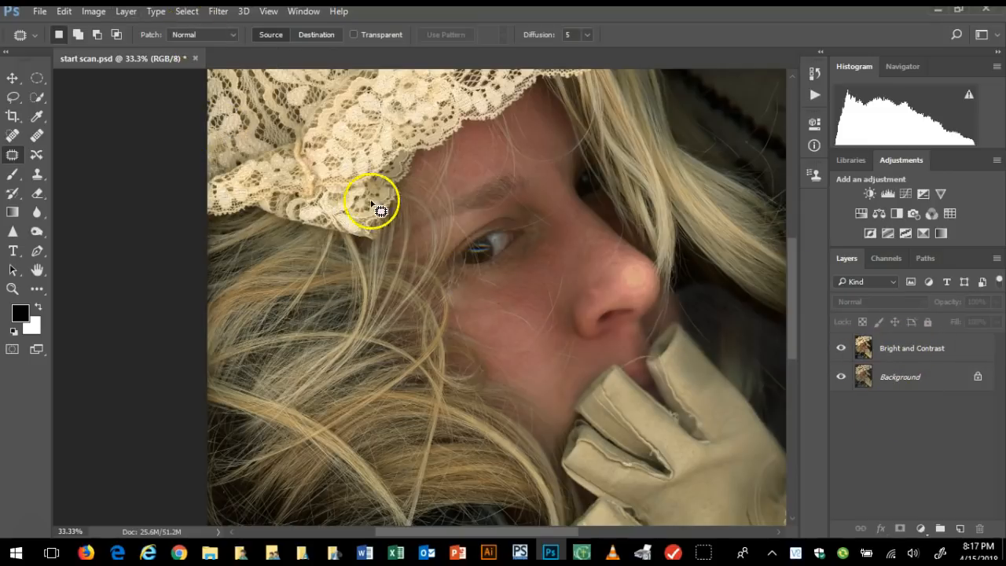
Compare the portrait with the Bright and Contrast layer hidden and shown
{"action": "left_click", "coordinate": [842, 348]}
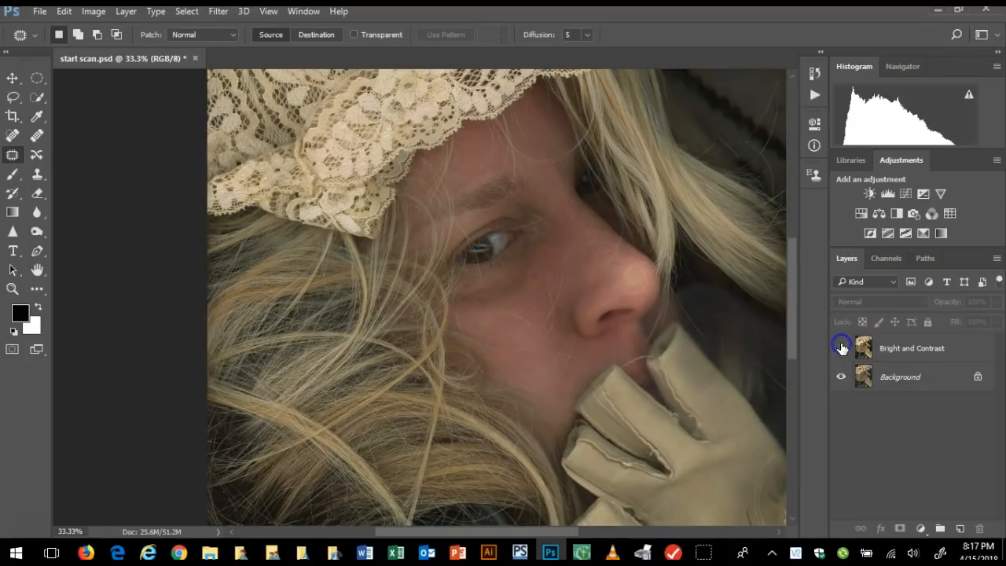
{"action": "left_click", "coordinate": [842, 348]}
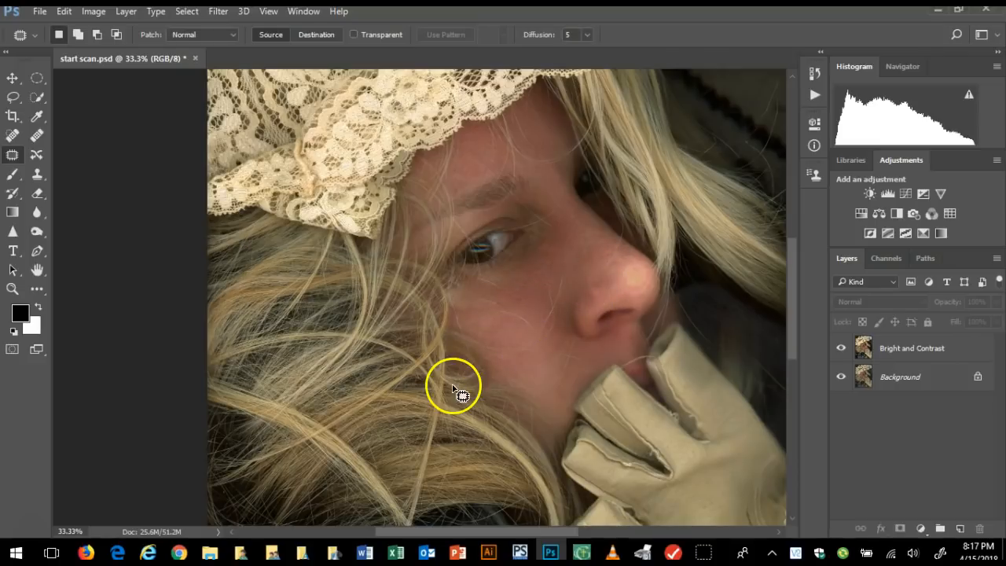
{"action": "left_click", "coordinate": [495, 378]}
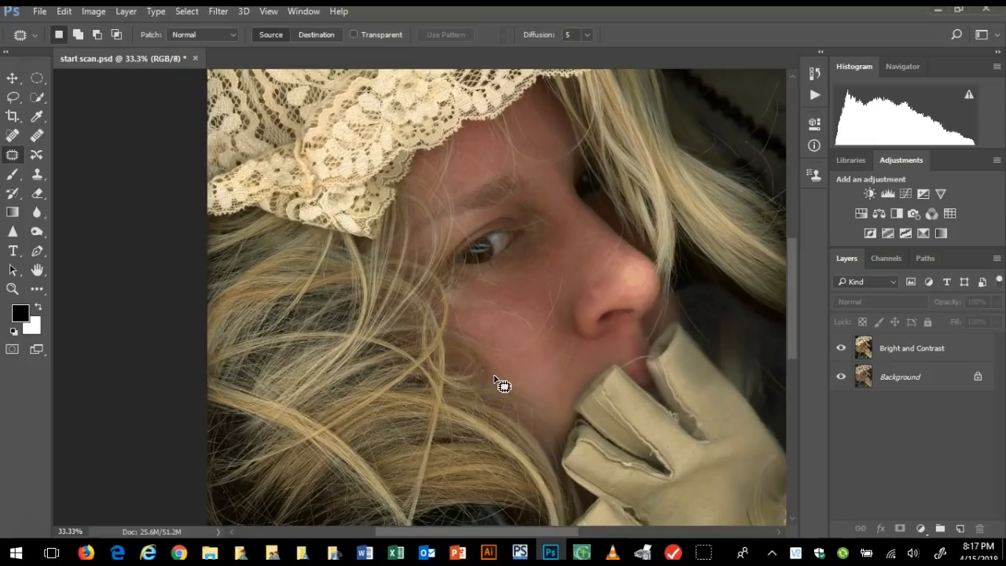
{"action": "left_click", "coordinate": [497, 356]}
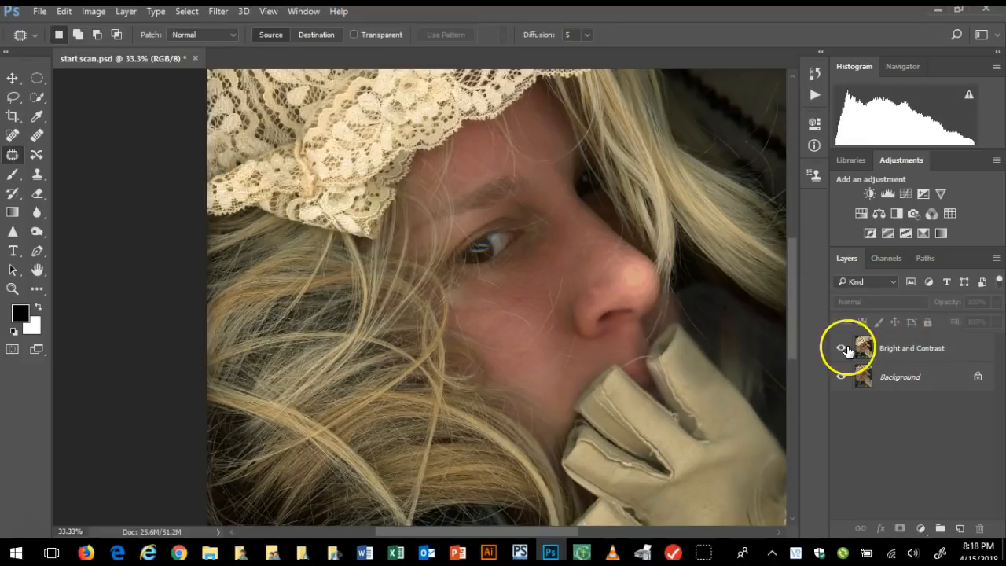
Duplicate the Bright and Contrast layer within the same document and name the duplicate "blur"
{"action": "left_click", "coordinate": [126, 12]}
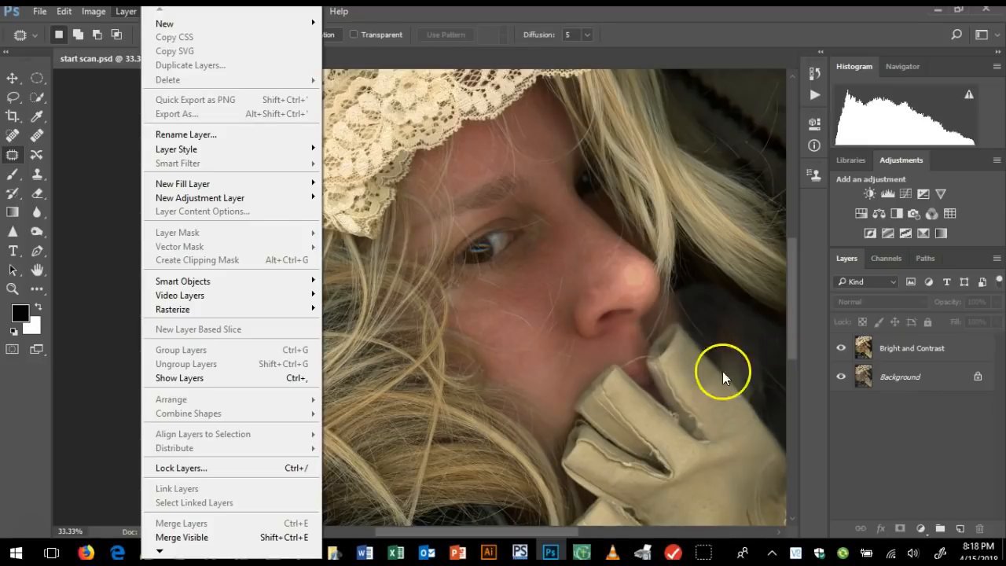
{"action": "left_click", "coordinate": [704, 291]}
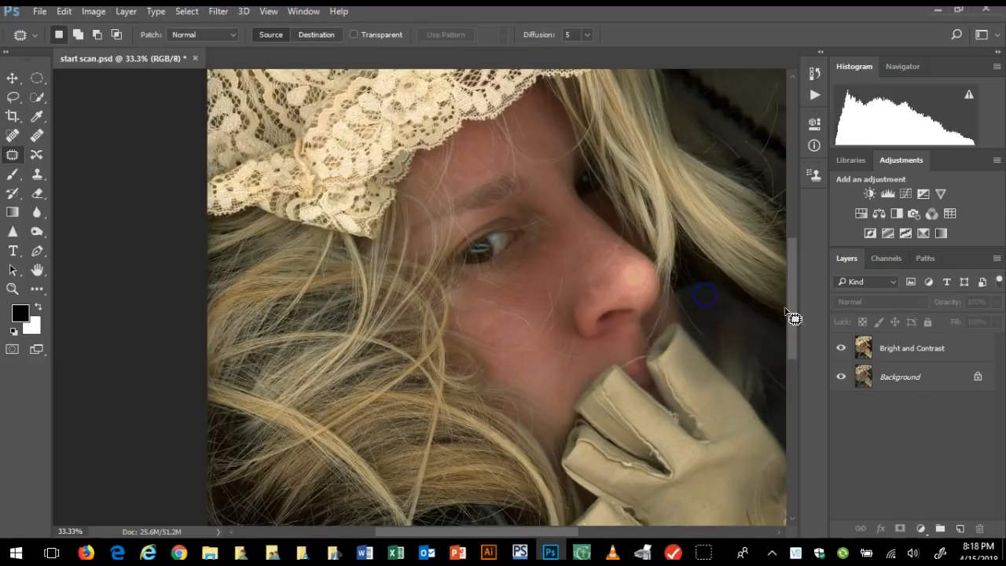
{"action": "left_click", "coordinate": [921, 346]}
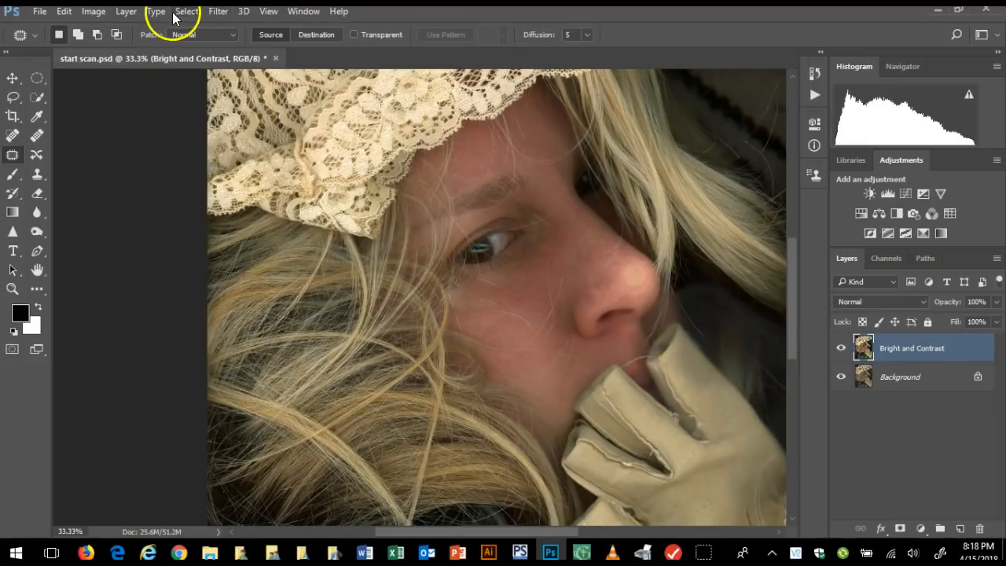
{"action": "left_click", "coordinate": [126, 11]}
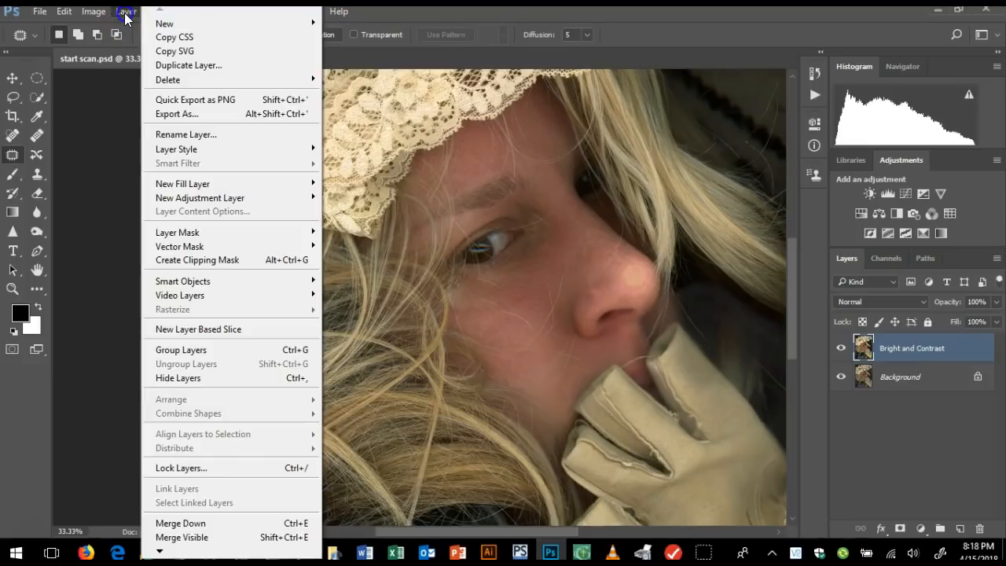
{"action": "left_click", "coordinate": [180, 64]}
{"action": "left_click_drag", "start_coordinate": [519, 177], "coordinate": [406, 178]}
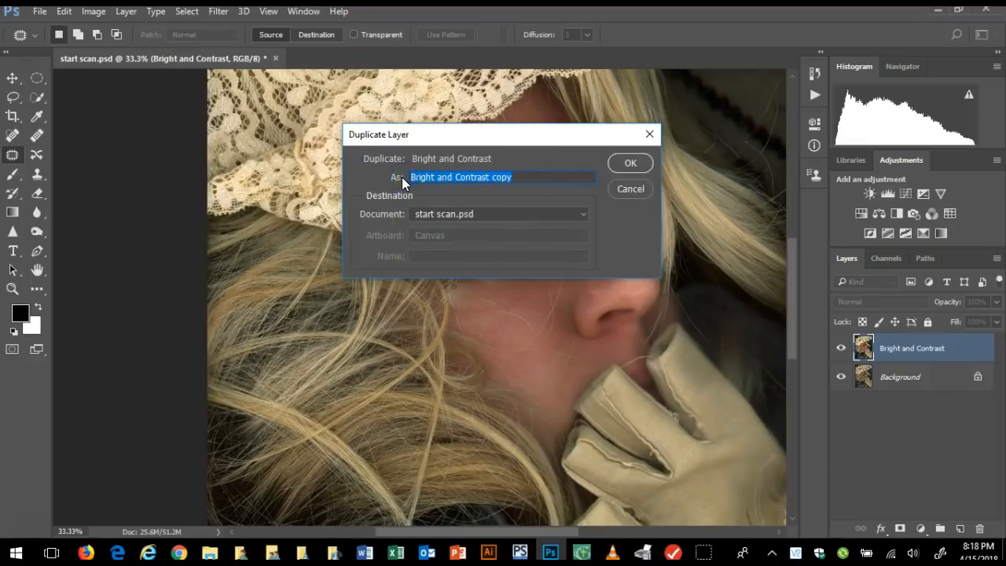
{"action": "type", "text": "blur"}
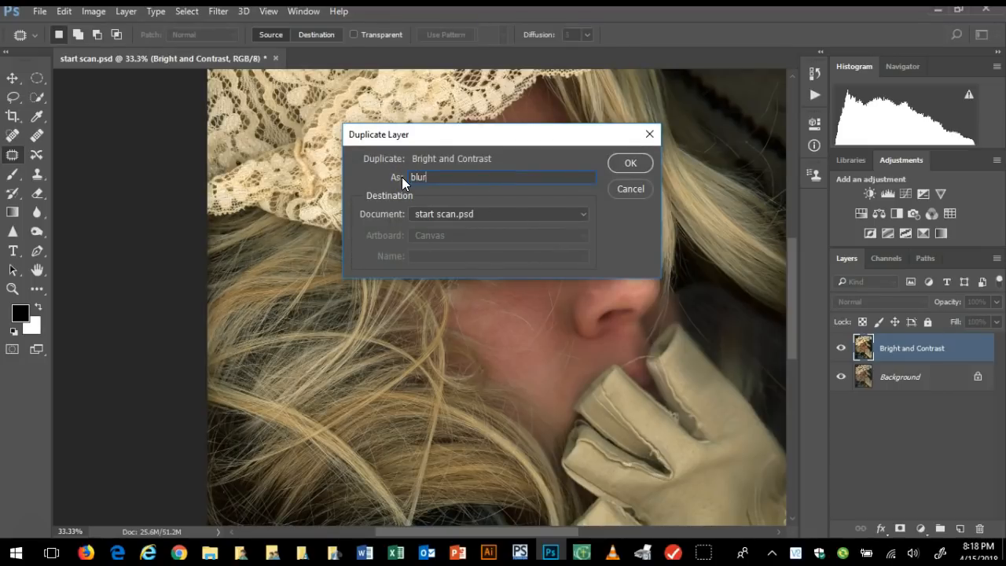
{"action": "left_click", "coordinate": [631, 161]}
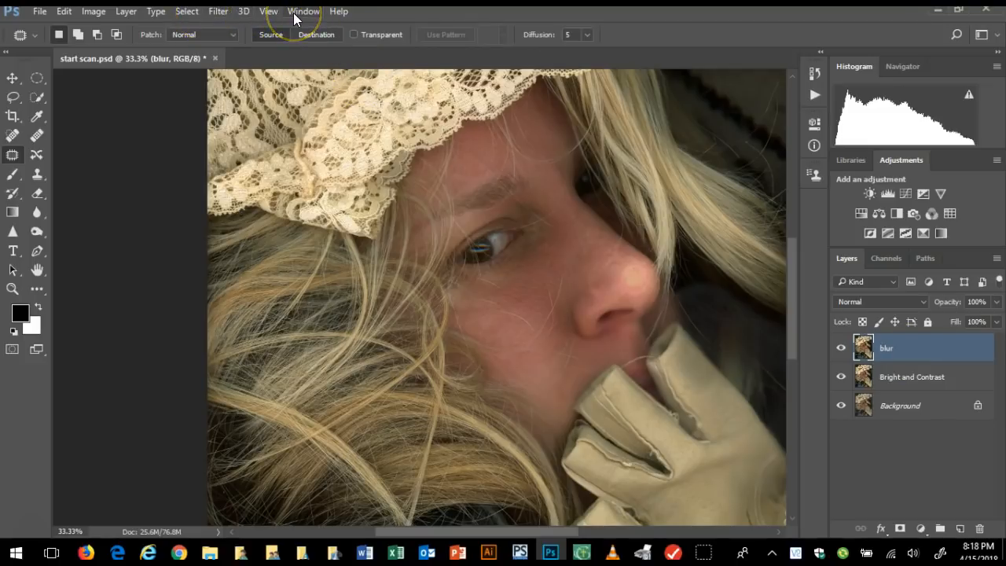
Try several Gaussian Blur radii on the blur layer and apply the filter with a radius of 13.9 pixels
{"action": "left_click", "coordinate": [218, 11]}
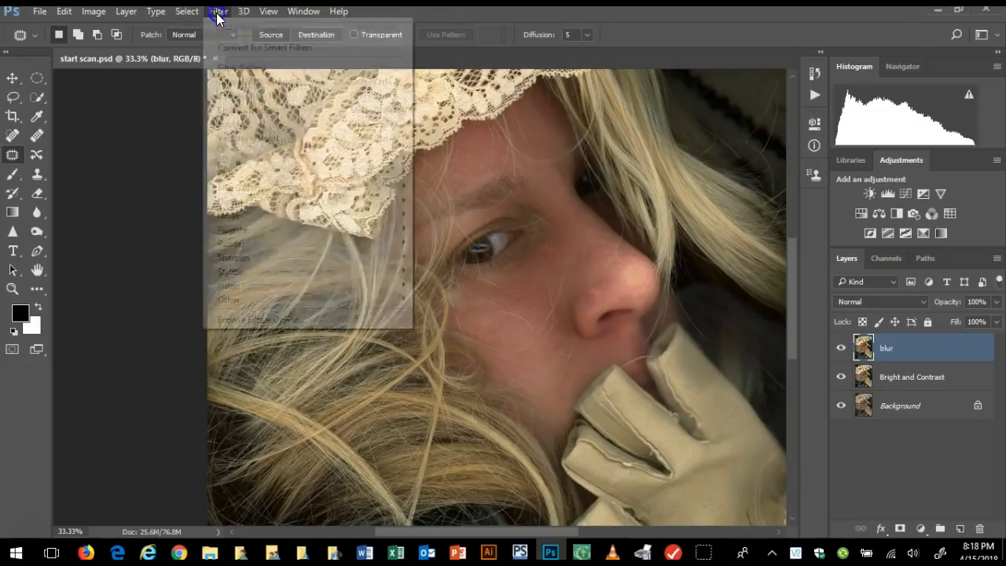
{"action": "mouse_move", "coordinate": [243, 171]}
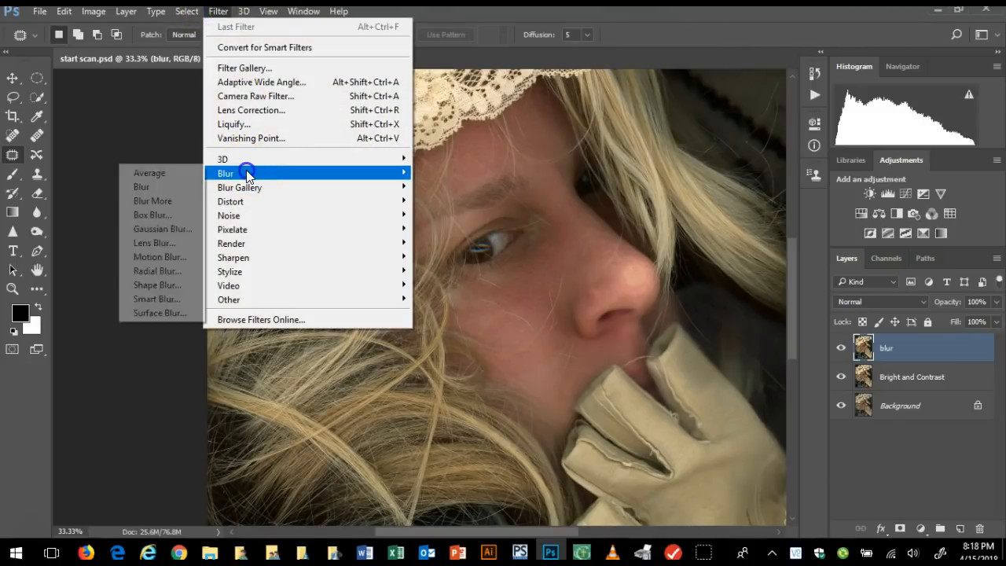
{"action": "left_click", "coordinate": [184, 230]}
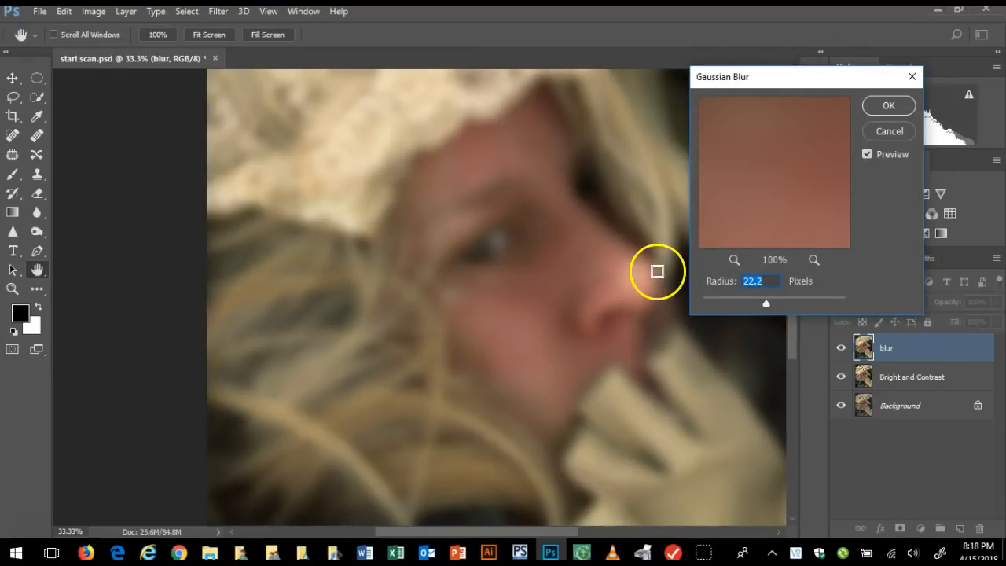
{"action": "left_click_drag", "start_coordinate": [755, 300], "coordinate": [751, 300]}
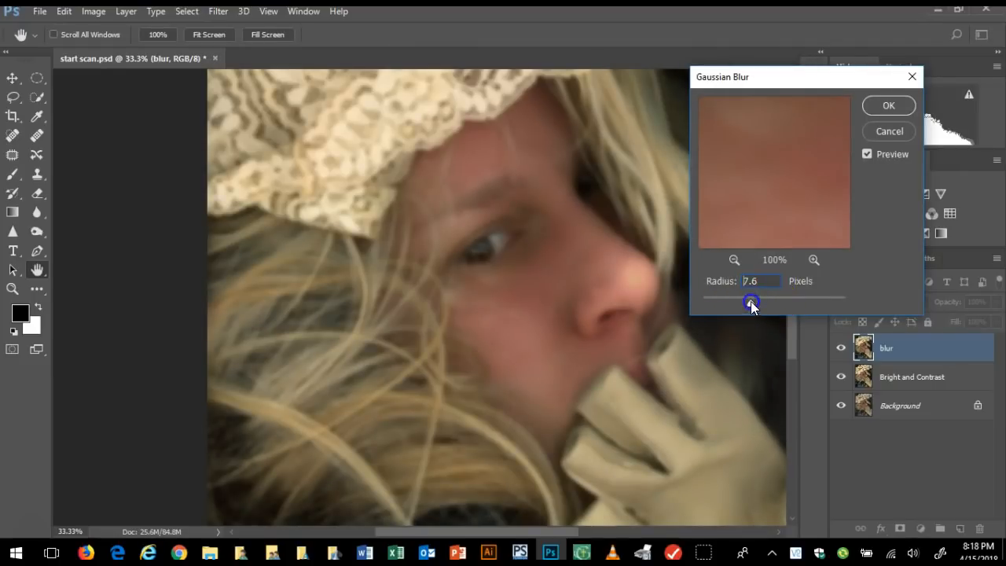
{"action": "left_click_drag", "start_coordinate": [772, 301], "coordinate": [764, 304]}
{"action": "left_click", "coordinate": [553, 331]}
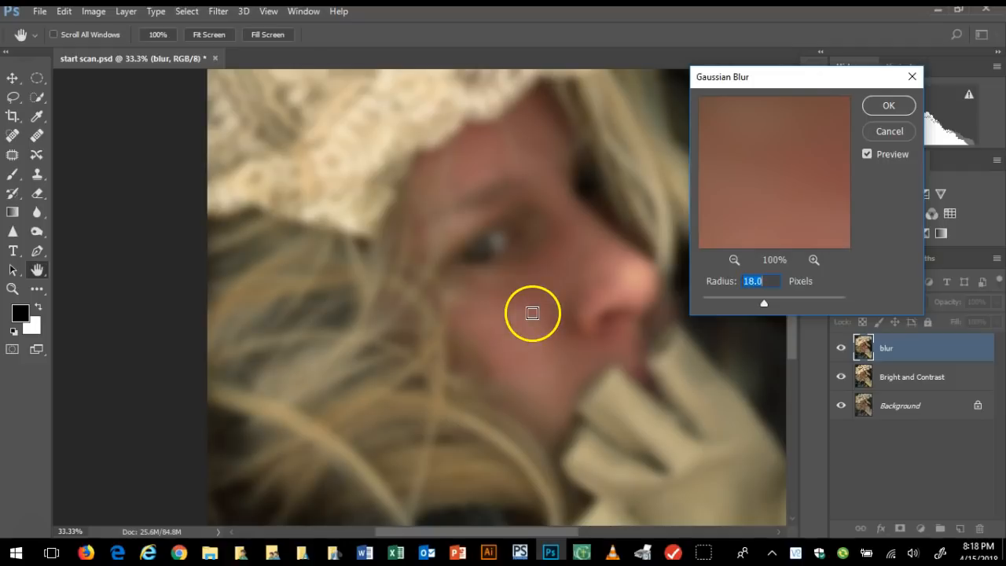
{"action": "left_click_drag", "start_coordinate": [760, 305], "coordinate": [761, 305]}
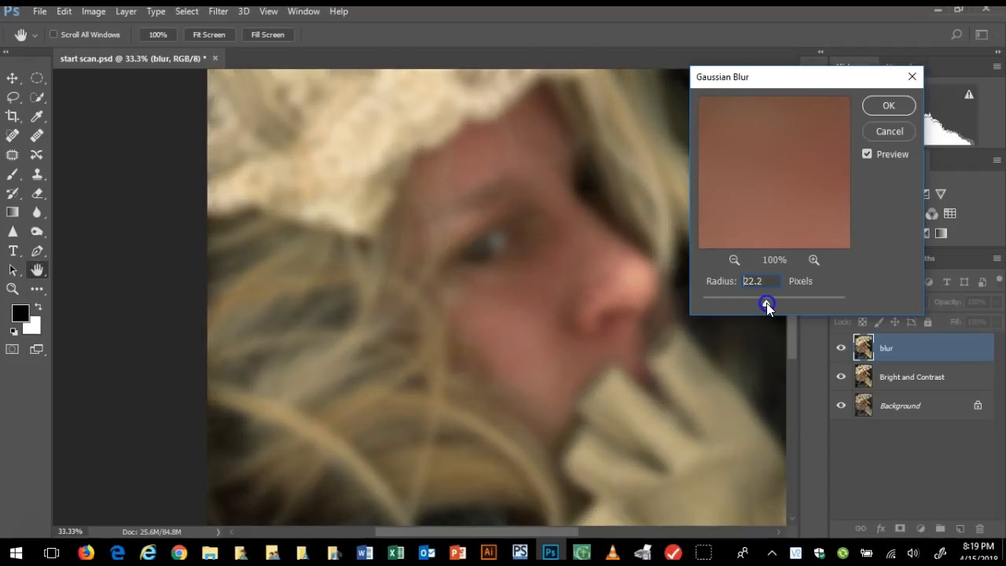
{"action": "left_click_drag", "start_coordinate": [764, 308], "coordinate": [766, 309]}
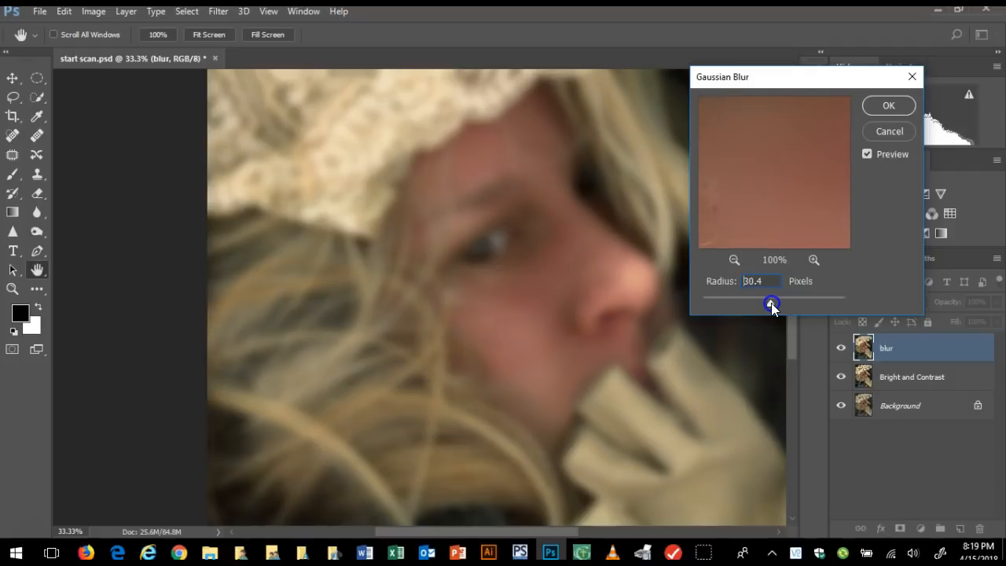
{"action": "left_click_drag", "start_coordinate": [772, 308], "coordinate": [769, 308]}
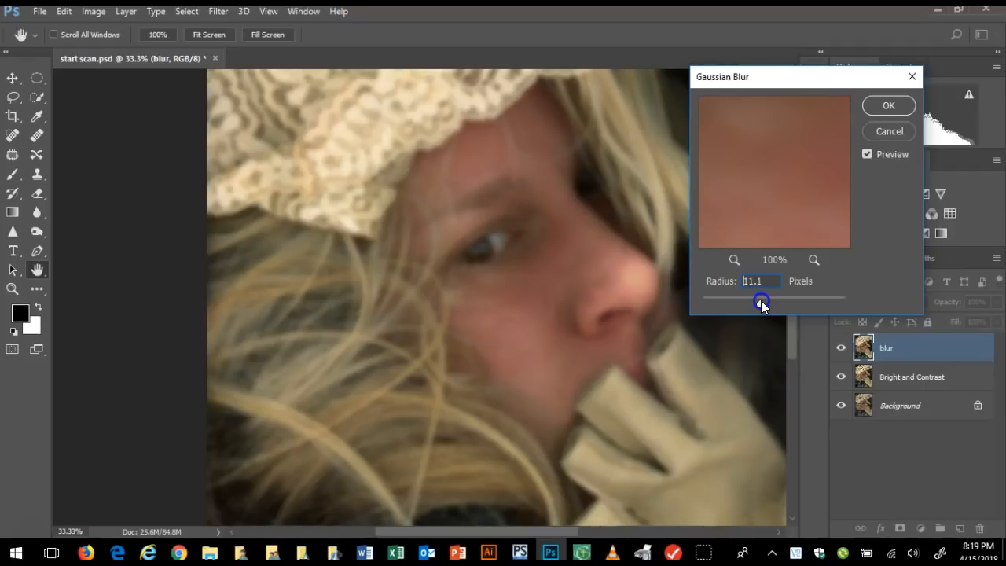
{"action": "left_click_drag", "start_coordinate": [761, 301], "coordinate": [762, 301]}
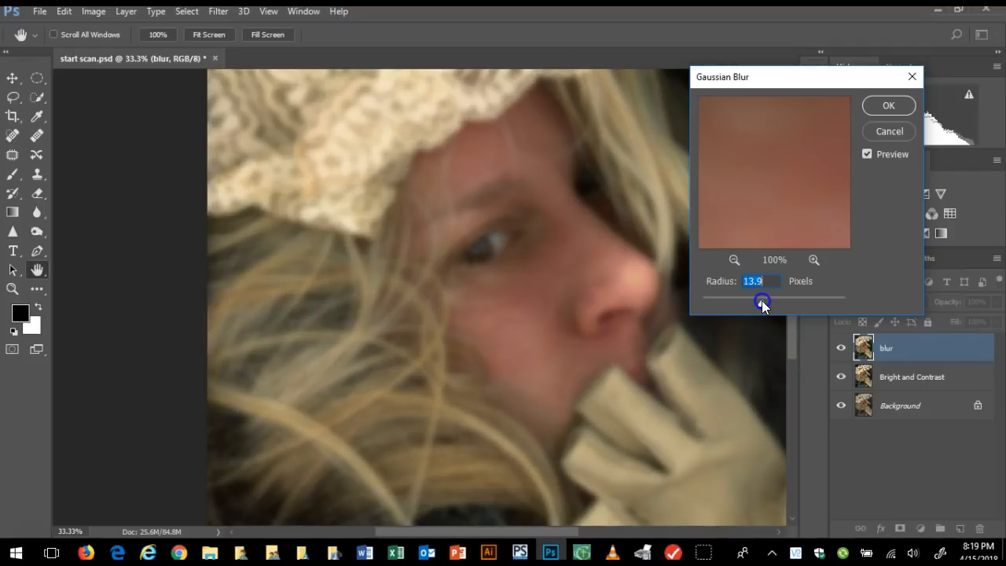
{"action": "left_click", "coordinate": [730, 203]}
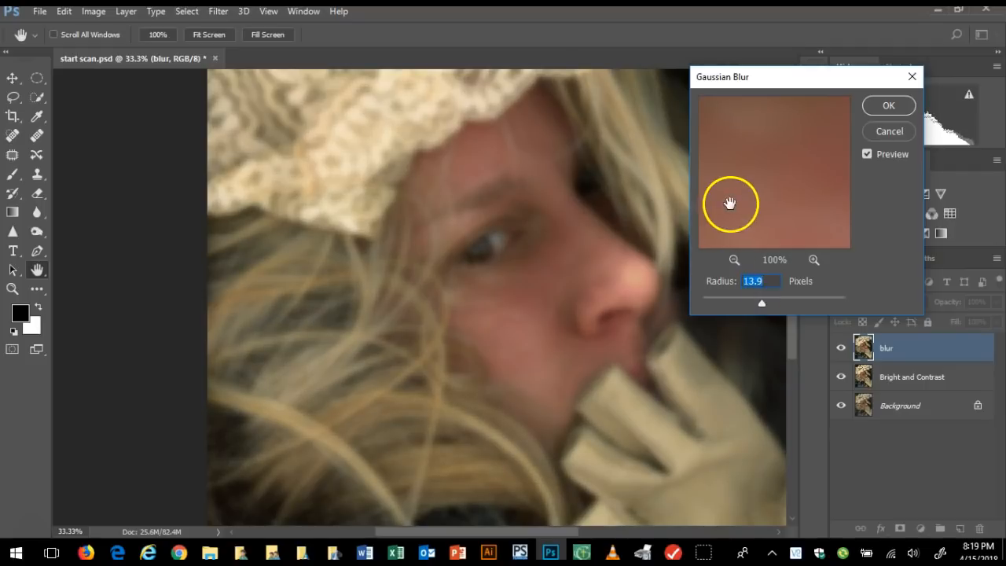
{"action": "left_click", "coordinate": [892, 106]}
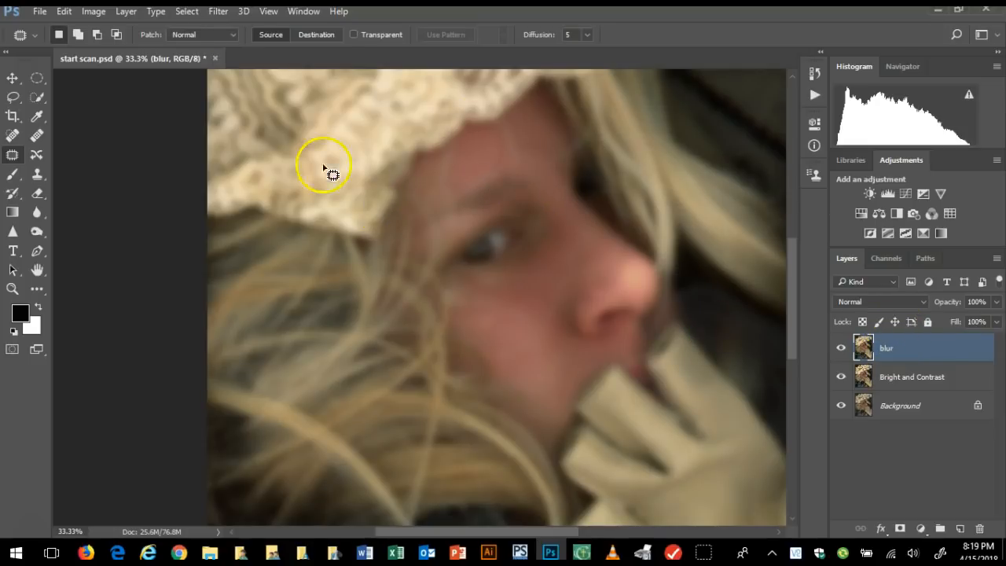
Erase the blur layer over the upper lace hat with a 495 px Eraser brush, working with the whole image in view
{"action": "left_click", "coordinate": [219, 11]}
{"action": "mouse_move", "coordinate": [244, 11]}
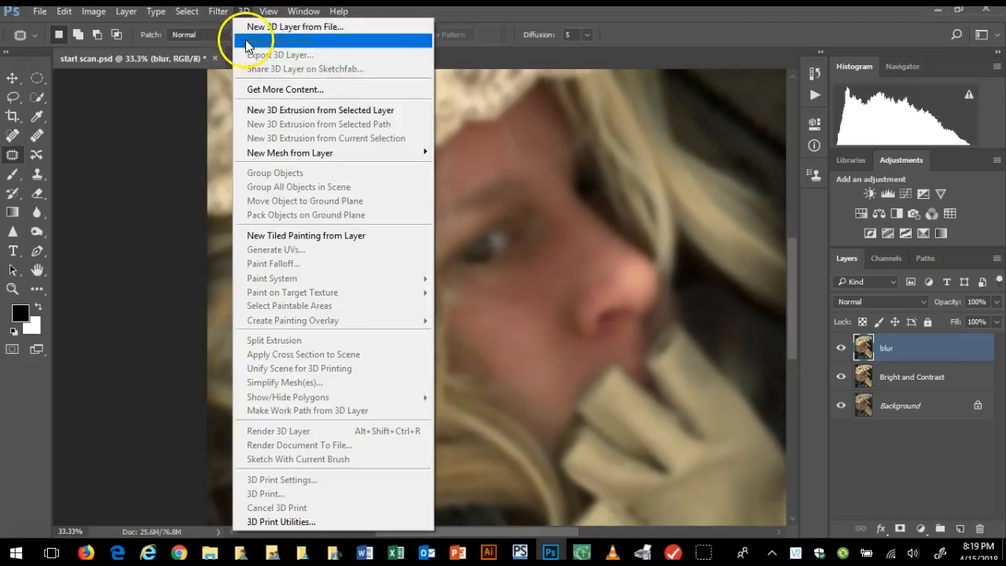
{"action": "left_click", "coordinate": [104, 147]}
{"action": "left_click", "coordinate": [268, 11]}
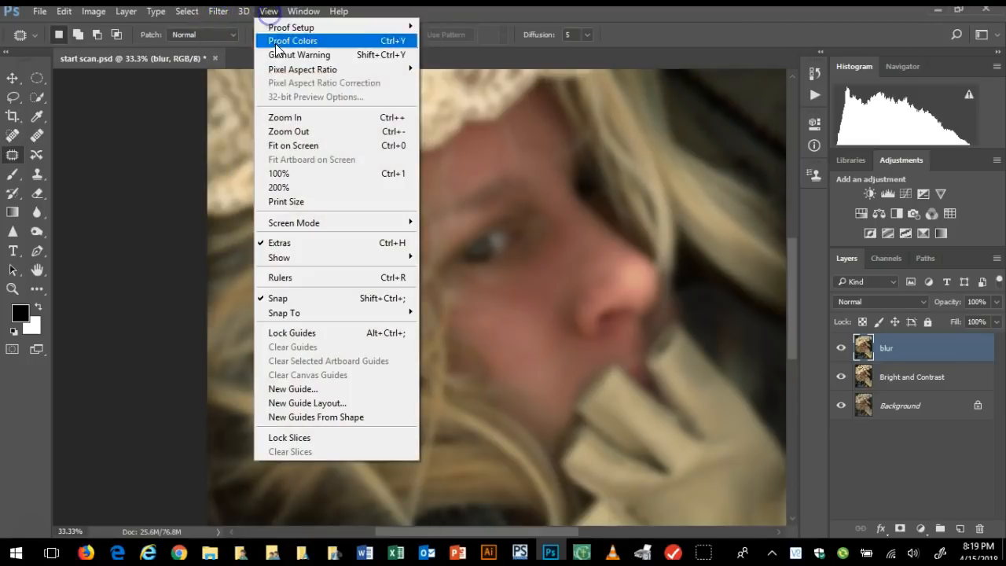
{"action": "left_click", "coordinate": [308, 147]}
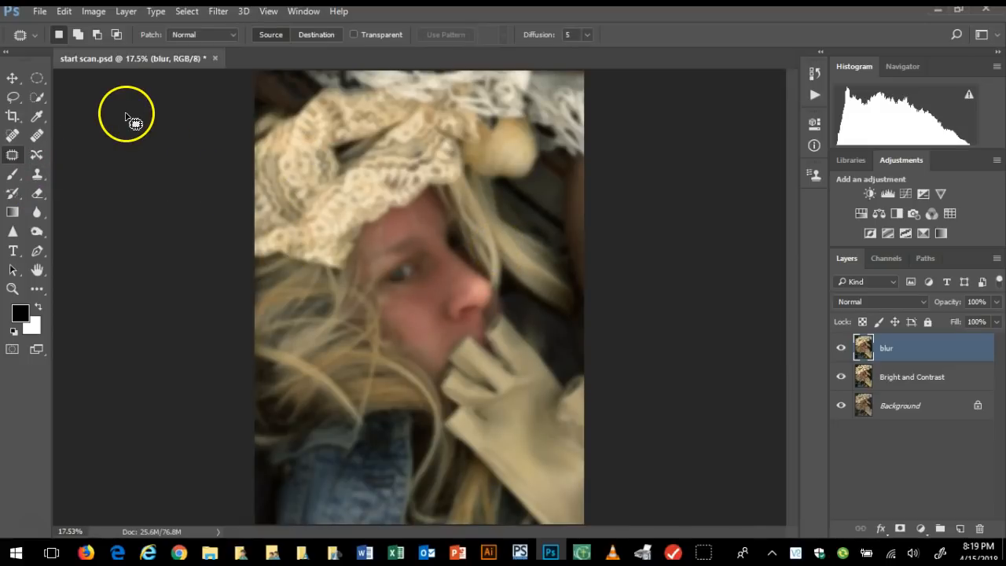
{"action": "left_click", "coordinate": [45, 198]}
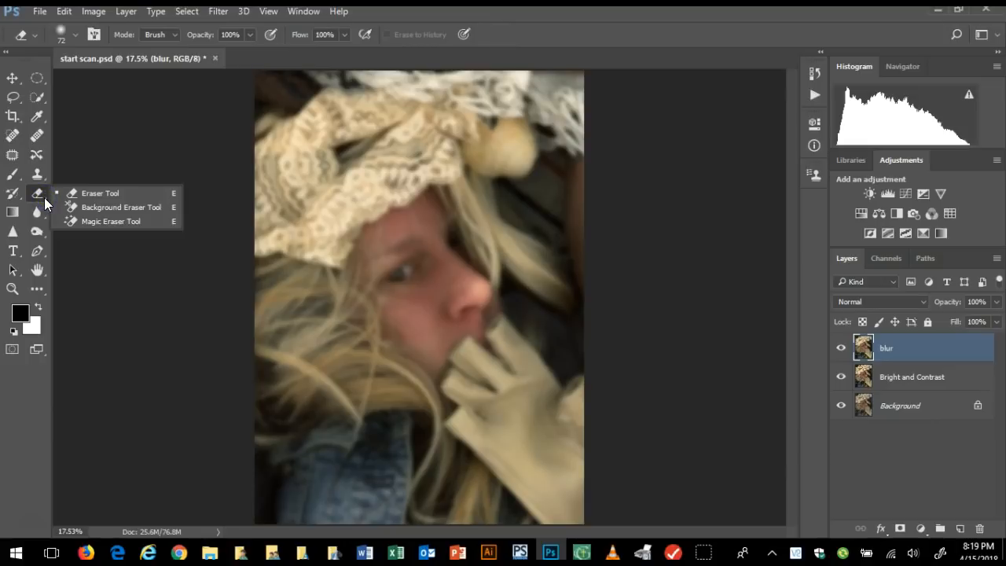
{"action": "left_click", "coordinate": [88, 193]}
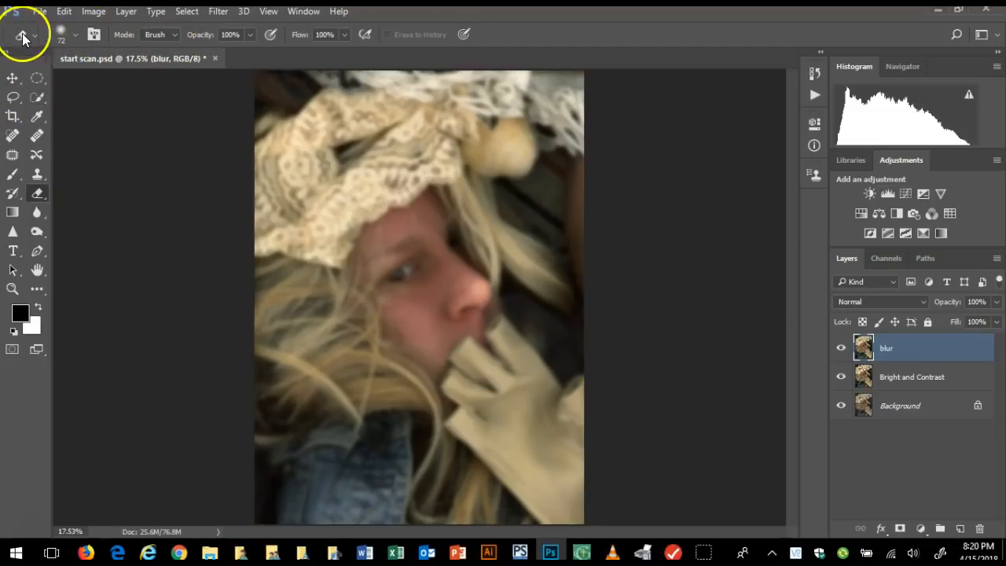
{"action": "left_click", "coordinate": [75, 36]}
{"action": "left_click_drag", "start_coordinate": [108, 85], "coordinate": [119, 84]}
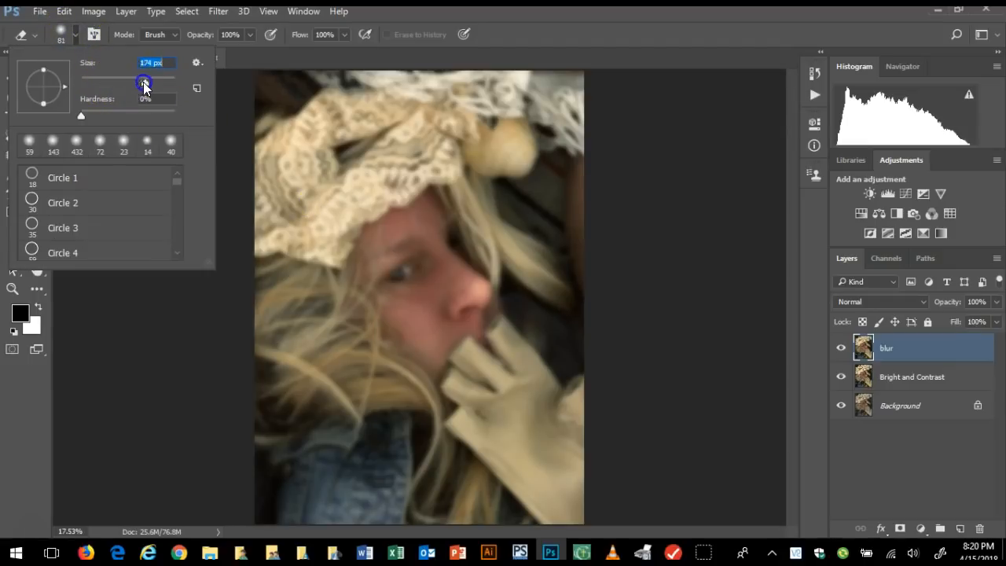
{"action": "left_click_drag", "start_coordinate": [155, 82], "coordinate": [165, 84]}
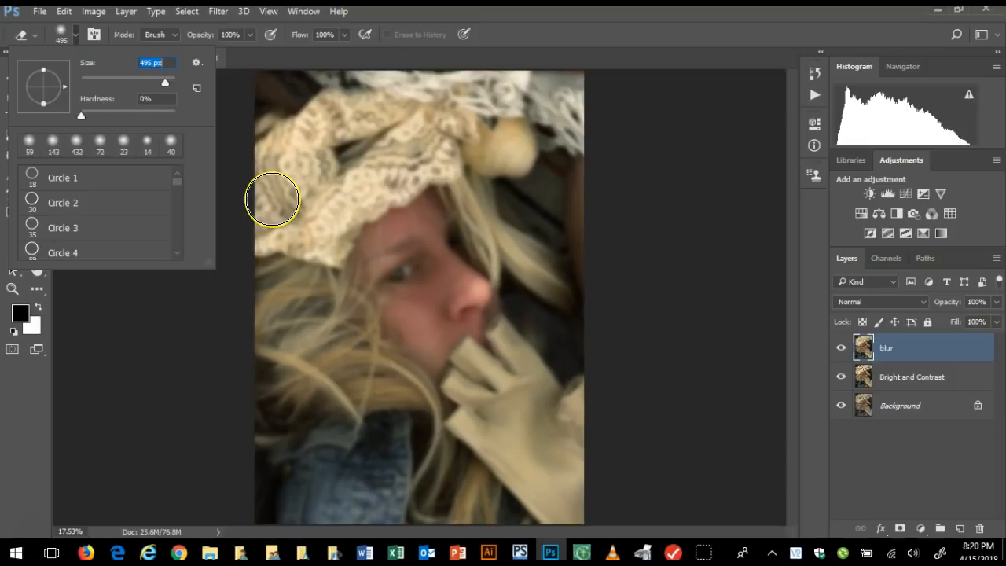
{"action": "mouse_move", "coordinate": [269, 239]}
{"action": "left_mouse_down"}
{"action": "mouse_move", "coordinate": [291, 173]}
{"action": "mouse_move", "coordinate": [267, 177]}
{"action": "mouse_move", "coordinate": [275, 78]}
{"action": "mouse_move", "coordinate": [304, 132]}
{"action": "mouse_move", "coordinate": [367, 112]}
{"action": "mouse_move", "coordinate": [324, 189]}
{"action": "mouse_move", "coordinate": [408, 143]}
{"action": "mouse_move", "coordinate": [367, 116]}
{"action": "mouse_move", "coordinate": [459, 96]}
{"action": "mouse_move", "coordinate": [294, 85]}
{"action": "left_mouse_up"}
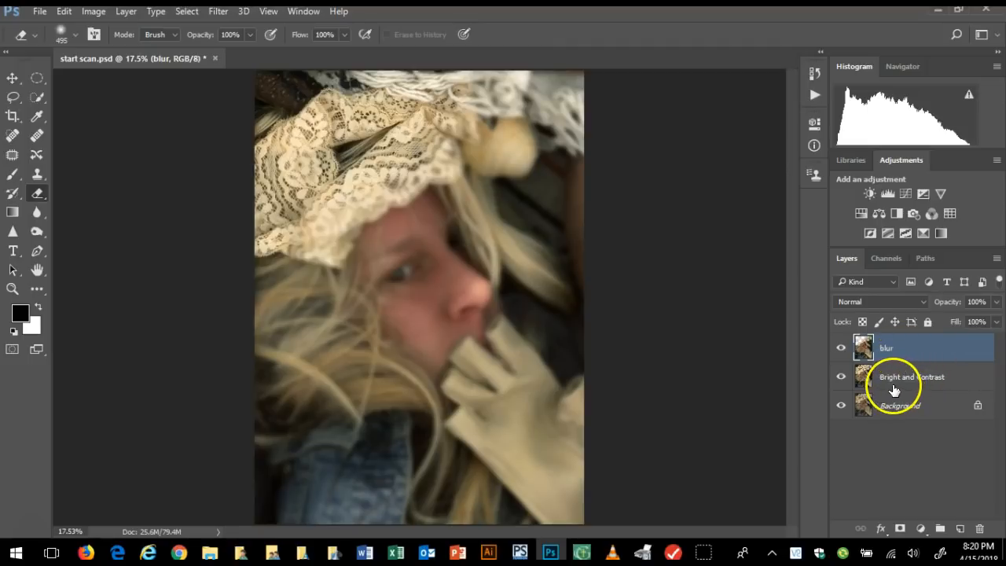
Erase the blur layer over the shell, the hair beside the face, the image's lower edge and the denim jacket with the 495 px Eraser
{"action": "mouse_move", "coordinate": [425, 109]}
{"action": "left_mouse_down"}
{"action": "mouse_move", "coordinate": [479, 83]}
{"action": "mouse_move", "coordinate": [551, 90]}
{"action": "mouse_move", "coordinate": [483, 151]}
{"action": "mouse_move", "coordinate": [575, 158]}
{"action": "mouse_move", "coordinate": [512, 191]}
{"action": "mouse_move", "coordinate": [479, 180]}
{"action": "mouse_move", "coordinate": [581, 288]}
{"action": "left_mouse_up"}
{"action": "left_click_drag", "start_coordinate": [503, 191], "coordinate": [535, 226]}
{"action": "left_click_drag", "start_coordinate": [597, 400], "coordinate": [583, 560]}
{"action": "left_click_drag", "start_coordinate": [596, 503], "coordinate": [267, 514]}
{"action": "mouse_move", "coordinate": [515, 457]}
{"action": "left_mouse_down"}
{"action": "mouse_move", "coordinate": [311, 474]}
{"action": "mouse_move", "coordinate": [269, 452]}
{"action": "mouse_move", "coordinate": [255, 426]}
{"action": "mouse_move", "coordinate": [251, 264]}
{"action": "mouse_move", "coordinate": [311, 371]}
{"action": "mouse_move", "coordinate": [287, 246]}
{"action": "mouse_move", "coordinate": [328, 319]}
{"action": "mouse_move", "coordinate": [331, 289]}
{"action": "mouse_move", "coordinate": [361, 336]}
{"action": "mouse_move", "coordinate": [362, 380]}
{"action": "mouse_move", "coordinate": [346, 390]}
{"action": "mouse_move", "coordinate": [401, 393]}
{"action": "mouse_move", "coordinate": [422, 414]}
{"action": "mouse_move", "coordinate": [427, 475]}
{"action": "mouse_move", "coordinate": [379, 491]}
{"action": "mouse_move", "coordinate": [428, 482]}
{"action": "left_mouse_up"}
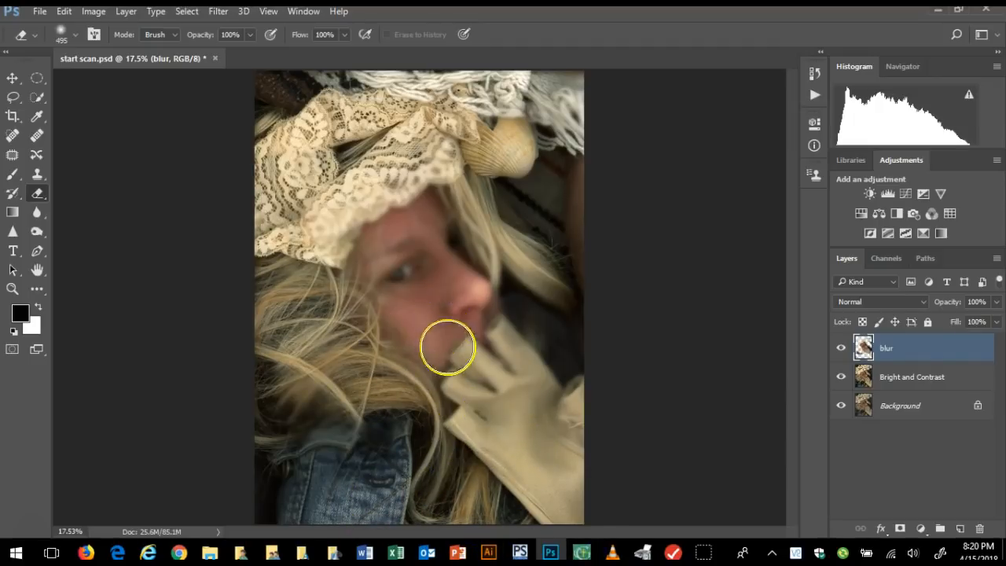
Erase the blur layer over the glove, the outer hair and the remaining soft patches of the lace hat and shell
{"action": "mouse_move", "coordinate": [473, 386]}
{"action": "left_mouse_down"}
{"action": "mouse_move", "coordinate": [515, 403]}
{"action": "mouse_move", "coordinate": [532, 428]}
{"action": "left_mouse_up"}
{"action": "mouse_move", "coordinate": [510, 385]}
{"action": "left_mouse_down"}
{"action": "mouse_move", "coordinate": [471, 354]}
{"action": "mouse_move", "coordinate": [603, 449]}
{"action": "left_mouse_up"}
{"action": "mouse_move", "coordinate": [556, 352]}
{"action": "left_mouse_down"}
{"action": "mouse_move", "coordinate": [521, 337]}
{"action": "mouse_move", "coordinate": [595, 413]}
{"action": "left_mouse_up"}
{"action": "mouse_move", "coordinate": [553, 249]}
{"action": "left_mouse_down"}
{"action": "mouse_move", "coordinate": [544, 254]}
{"action": "mouse_move", "coordinate": [558, 354]}
{"action": "mouse_move", "coordinate": [449, 168]}
{"action": "mouse_move", "coordinate": [312, 227]}
{"action": "mouse_move", "coordinate": [330, 250]}
{"action": "mouse_move", "coordinate": [263, 205]}
{"action": "left_mouse_up"}
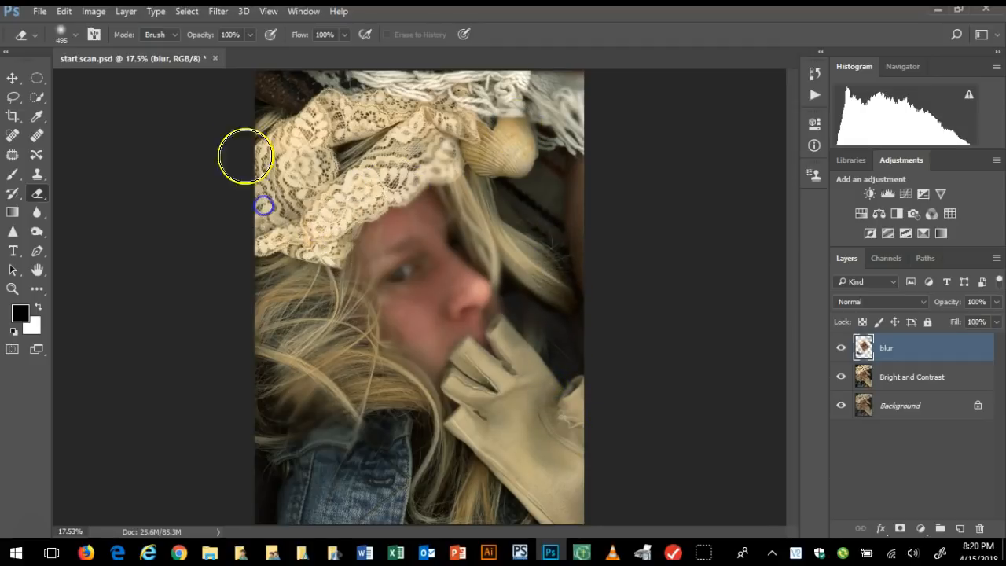
{"action": "left_click_drag", "start_coordinate": [496, 122], "coordinate": [570, 153]}
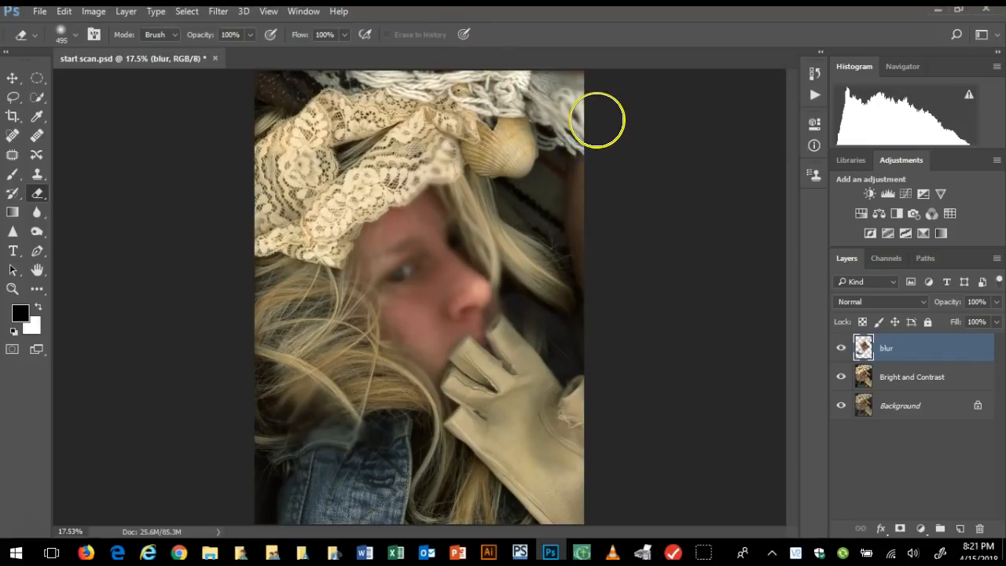
Check which areas of the blur layer remain by hiding the Bright and Contrast and Background layers, and show both again
{"action": "left_click", "coordinate": [842, 377]}
{"action": "left_click", "coordinate": [841, 377]}
{"action": "left_click", "coordinate": [842, 401]}
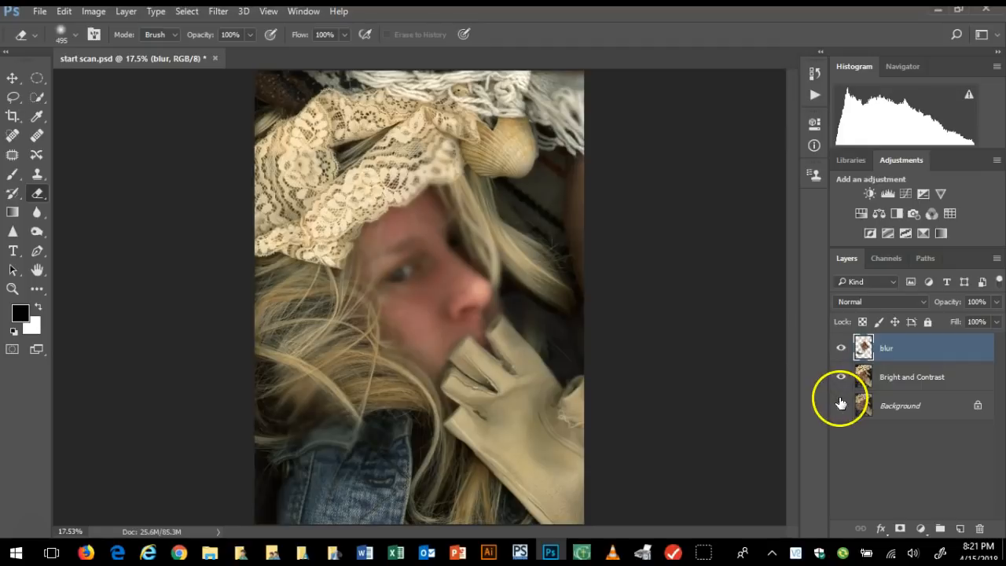
{"action": "left_click", "coordinate": [842, 377]}
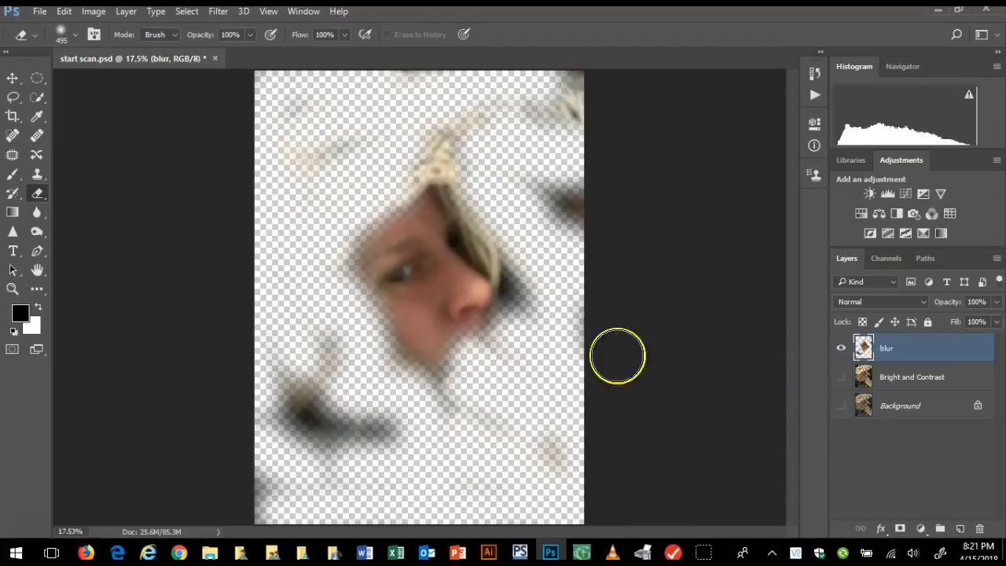
{"action": "left_click", "coordinate": [843, 377]}
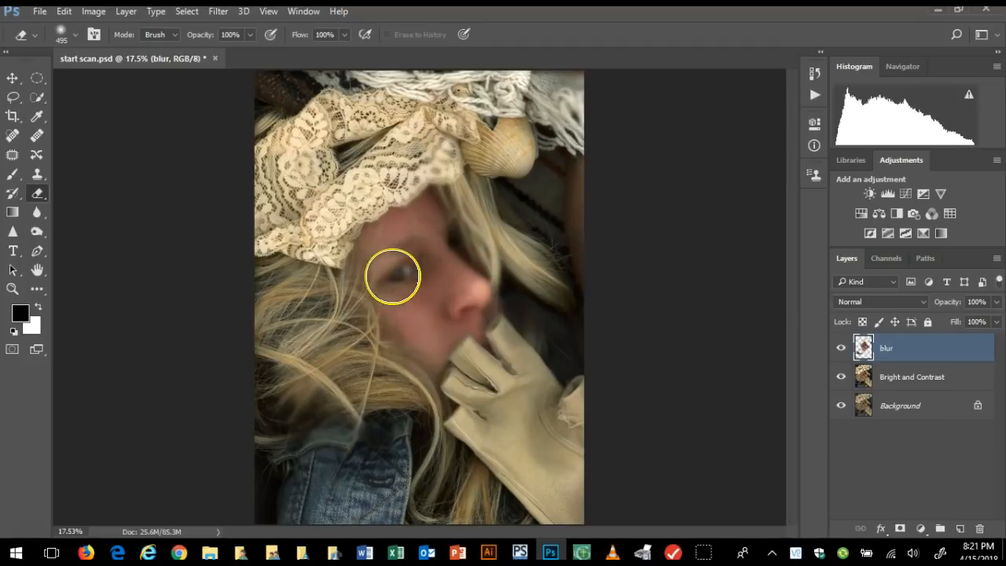
Set the Eraser brush size to 83 px, test it on the eye and undo the test stroke
{"action": "left_click", "coordinate": [75, 35]}
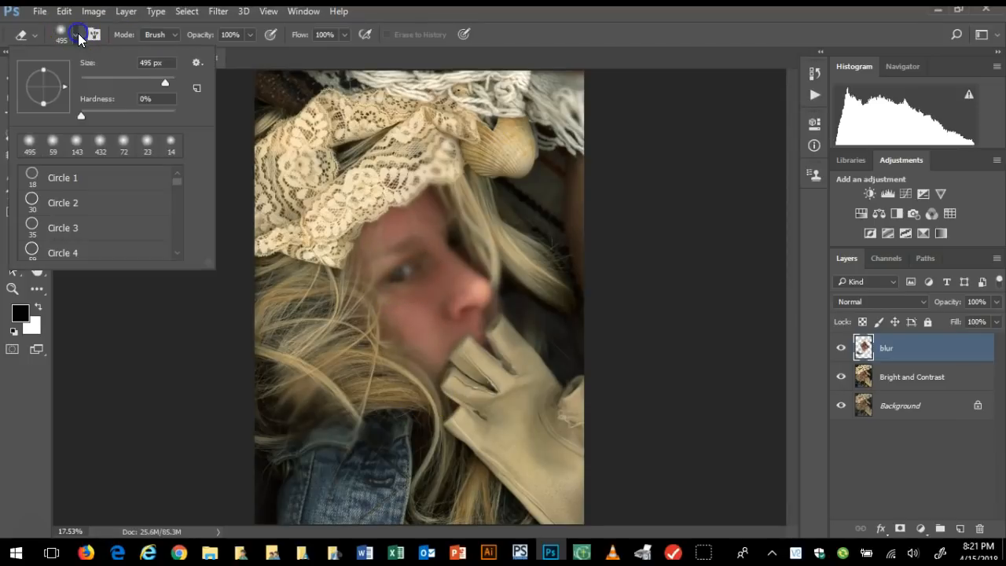
{"action": "left_click_drag", "start_coordinate": [166, 81], "coordinate": [119, 81]}
{"action": "left_click", "coordinate": [406, 267]}
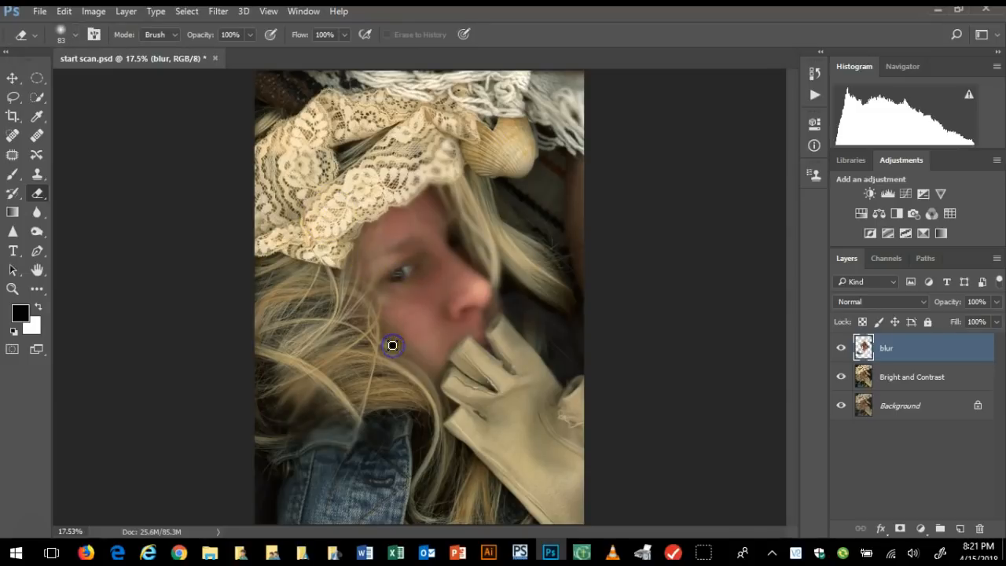
{"action": "left_click", "coordinate": [66, 11]}
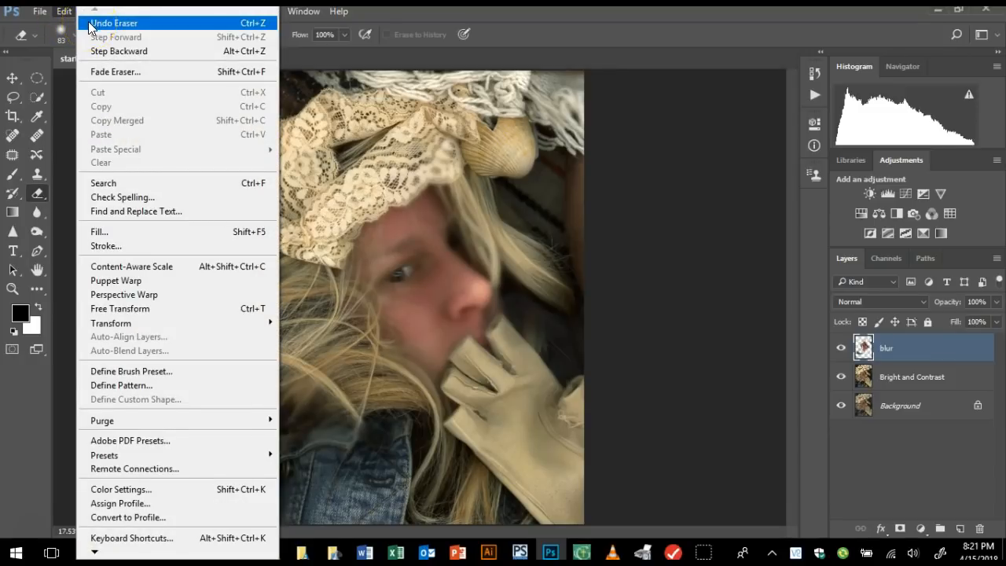
{"action": "left_click", "coordinate": [92, 25]}
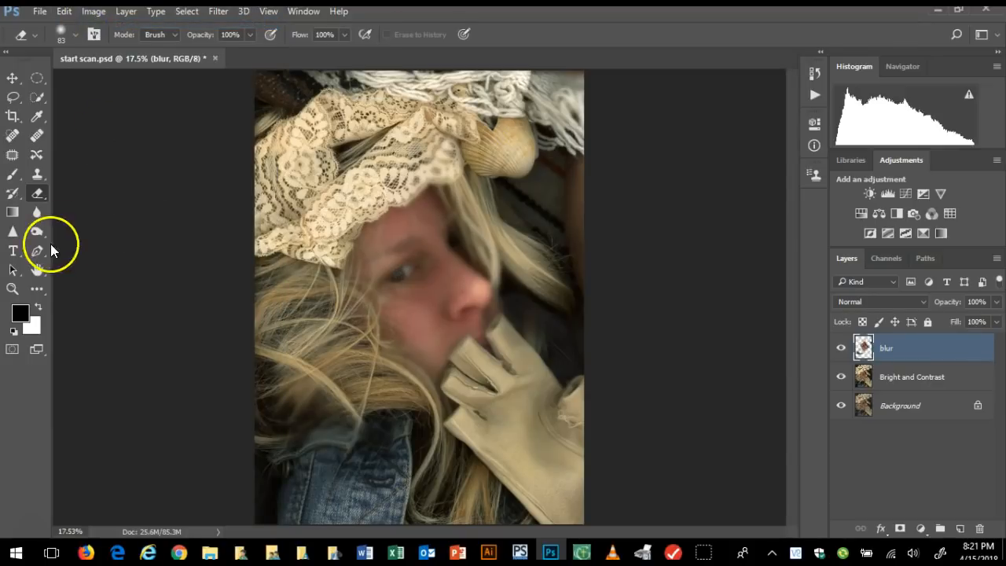
Erase the blur layer over the eye, its lashes and corners, and the eyebrow with the 83 px Eraser
{"action": "left_click", "coordinate": [12, 288]}
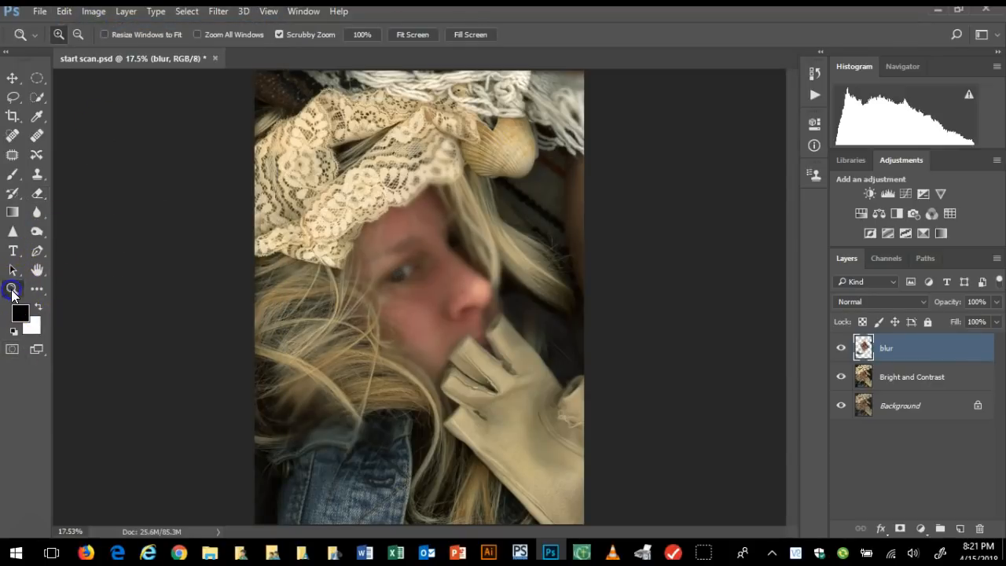
{"action": "left_click", "coordinate": [357, 307]}
{"action": "left_click", "coordinate": [360, 308]}
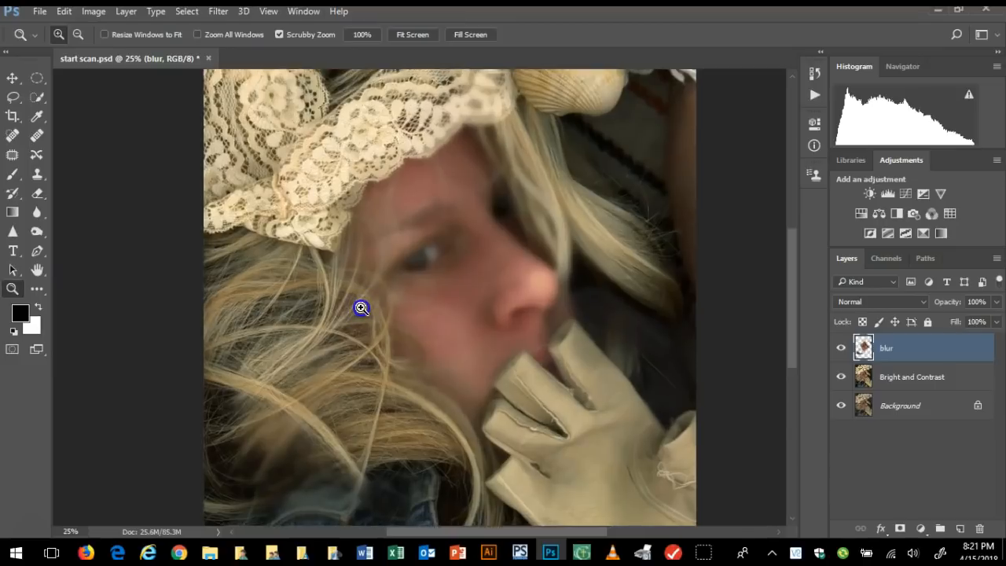
{"action": "left_click", "coordinate": [39, 193]}
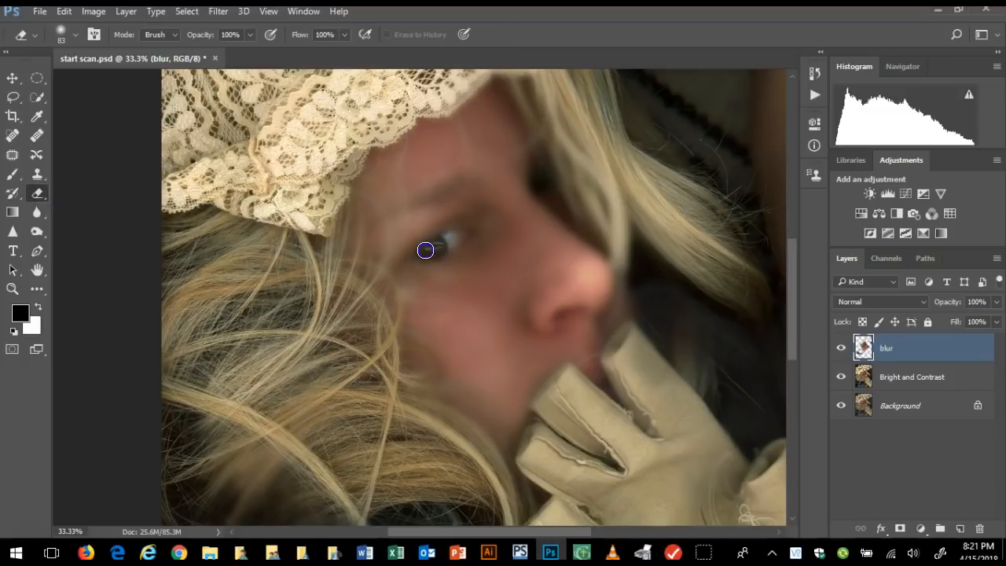
{"action": "mouse_move", "coordinate": [433, 249]}
{"action": "left_mouse_down"}
{"action": "mouse_move", "coordinate": [461, 225]}
{"action": "mouse_move", "coordinate": [458, 236]}
{"action": "left_mouse_up"}
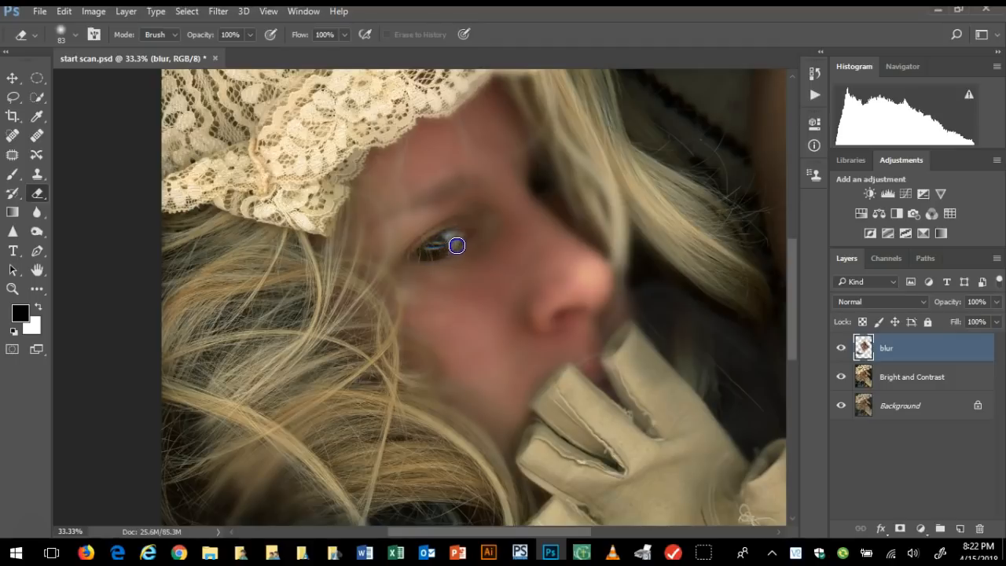
{"action": "left_click_drag", "start_coordinate": [461, 183], "coordinate": [449, 184]}
{"action": "left_click_drag", "start_coordinate": [472, 222], "coordinate": [466, 232]}
{"action": "left_click", "coordinate": [409, 260]}
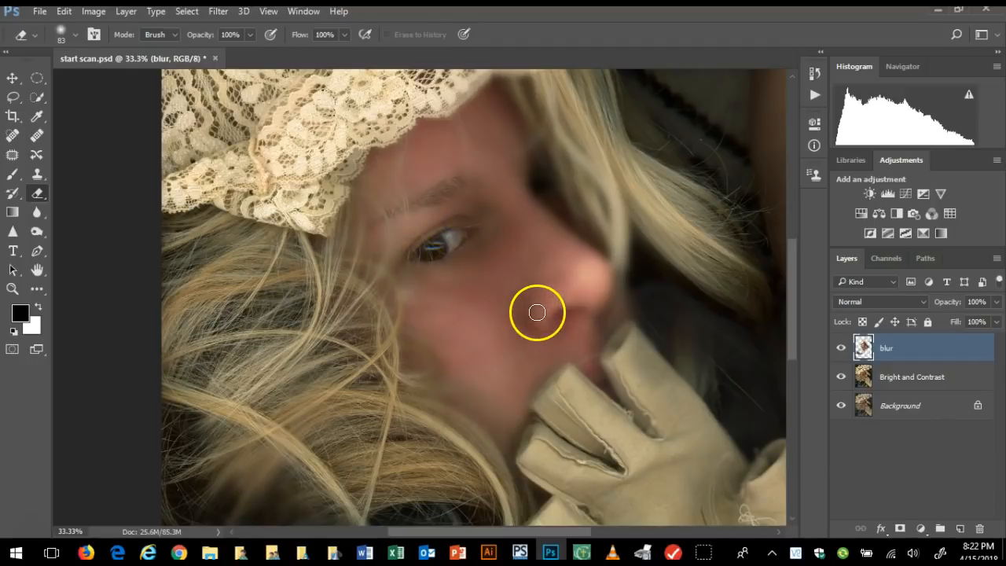
Erase the blur layer around the nostril and in the dark area of the far eye beside the nose bridge
{"action": "mouse_move", "coordinate": [581, 311]}
{"action": "left_mouse_down"}
{"action": "mouse_move", "coordinate": [575, 313]}
{"action": "mouse_move", "coordinate": [552, 319]}
{"action": "mouse_move", "coordinate": [533, 308]}
{"action": "mouse_move", "coordinate": [554, 321]}
{"action": "left_mouse_up"}
{"action": "left_click", "coordinate": [533, 325]}
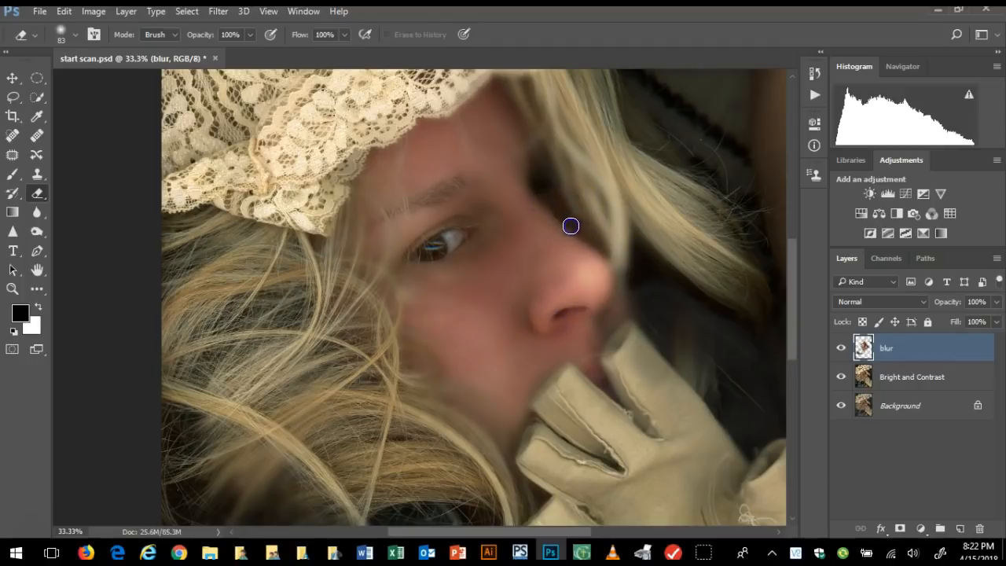
{"action": "left_click", "coordinate": [533, 181]}
{"action": "left_click_drag", "start_coordinate": [541, 146], "coordinate": [548, 176]}
{"action": "left_click", "coordinate": [544, 181]}
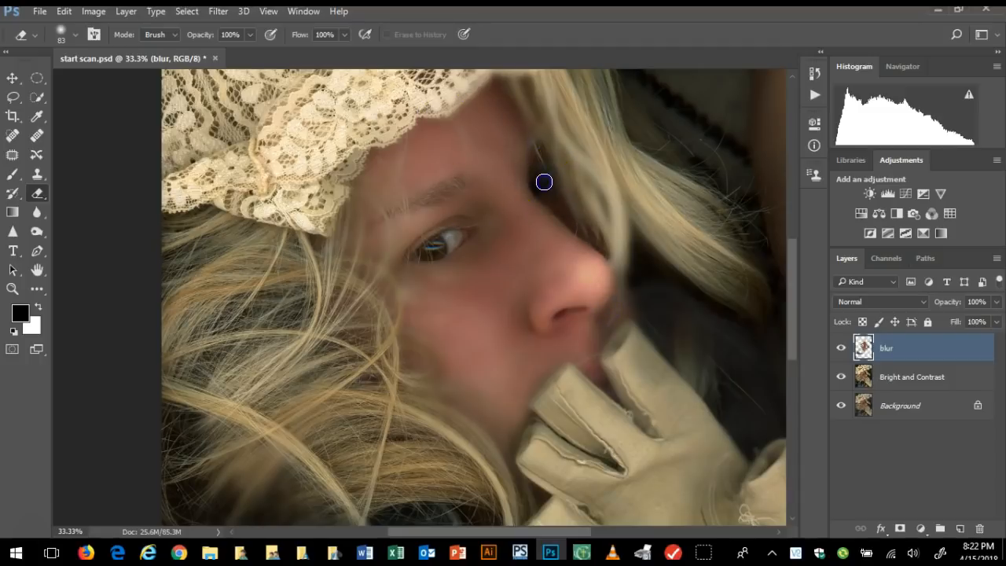
Erase the blur layer around the lips, along the glove's fingers and over the lower hair strands
{"action": "scroll", "coordinate": [545, 261], "scroll_direction": "down", "scroll_amount": 2}
{"action": "left_click", "coordinate": [595, 318]}
{"action": "mouse_move", "coordinate": [594, 313]}
{"action": "left_mouse_down"}
{"action": "mouse_move", "coordinate": [617, 333]}
{"action": "mouse_move", "coordinate": [604, 326]}
{"action": "left_mouse_up"}
{"action": "left_click", "coordinate": [550, 325]}
{"action": "left_click_drag", "start_coordinate": [541, 395], "coordinate": [542, 358]}
{"action": "left_click", "coordinate": [529, 385]}
{"action": "left_click", "coordinate": [531, 478]}
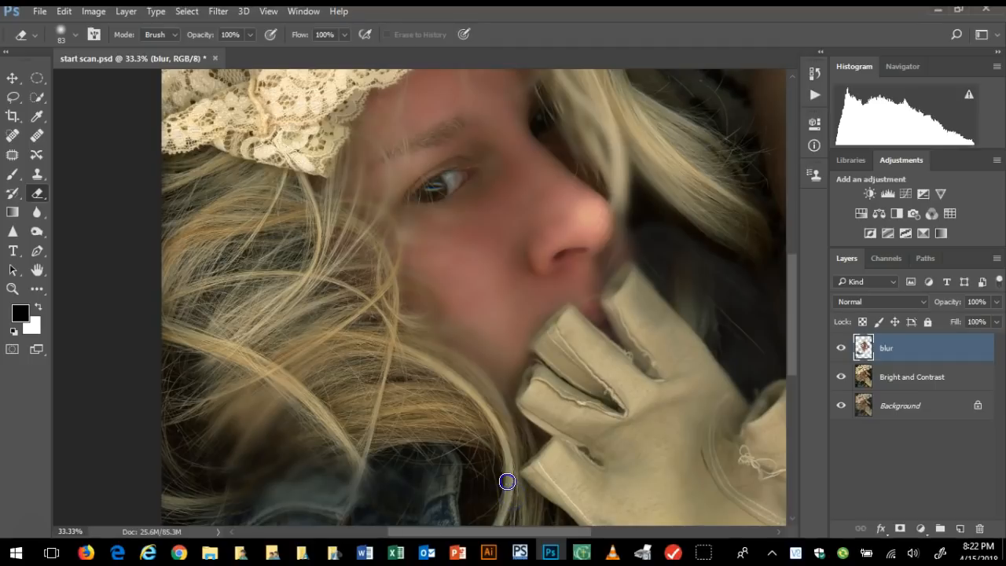
{"action": "left_click", "coordinate": [252, 426]}
{"action": "mouse_move", "coordinate": [269, 424]}
{"action": "left_mouse_down"}
{"action": "mouse_move", "coordinate": [246, 310]}
{"action": "mouse_move", "coordinate": [270, 341]}
{"action": "left_mouse_up"}
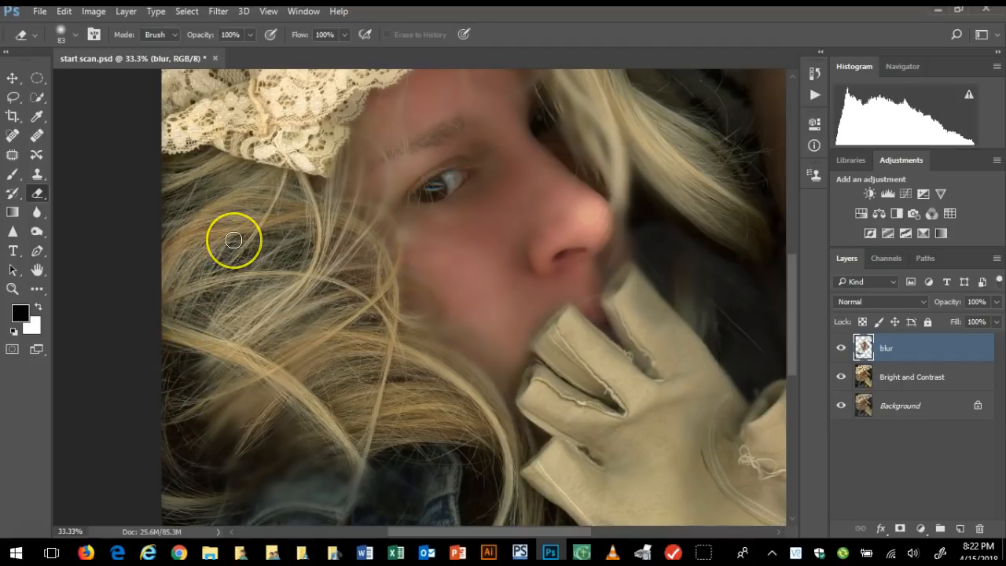
Erase the blur layer along the lace hat's brim and down the hair strands beside the forehead and nose
{"action": "scroll", "coordinate": [233, 239], "scroll_direction": "up", "scroll_amount": 3}
{"action": "scroll", "coordinate": [233, 240], "scroll_direction": "up", "scroll_amount": 2}
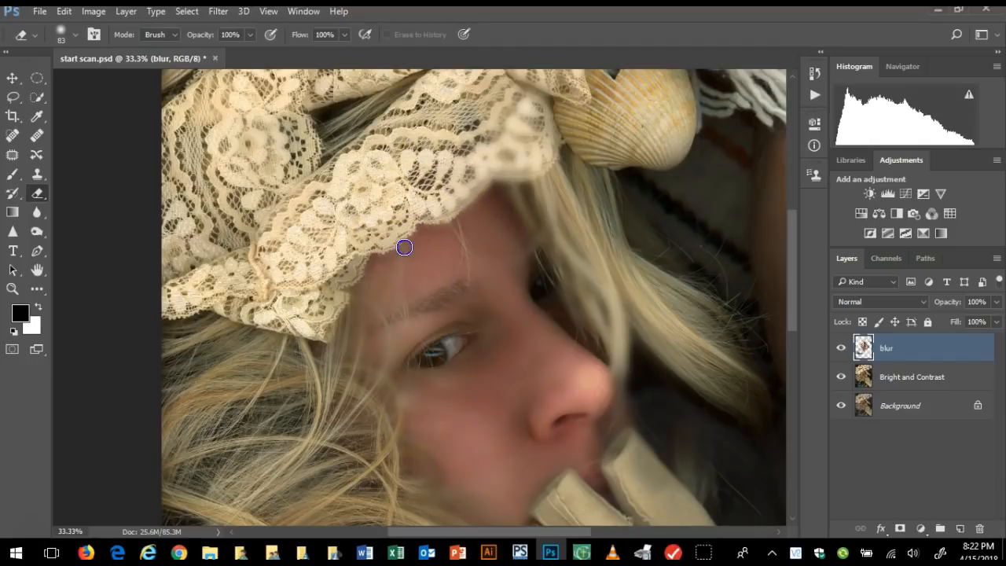
{"action": "left_click", "coordinate": [370, 273]}
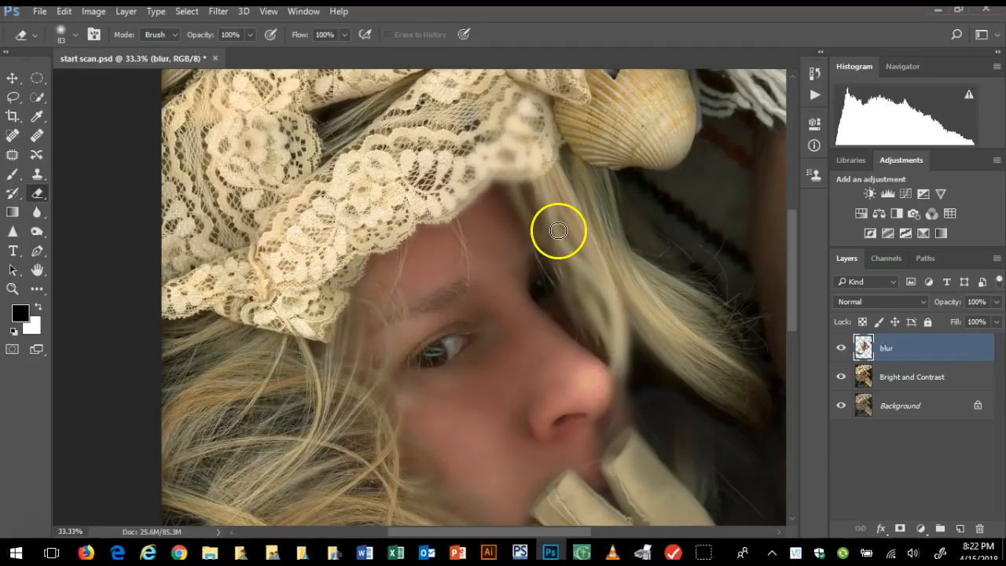
{"action": "left_click", "coordinate": [520, 191]}
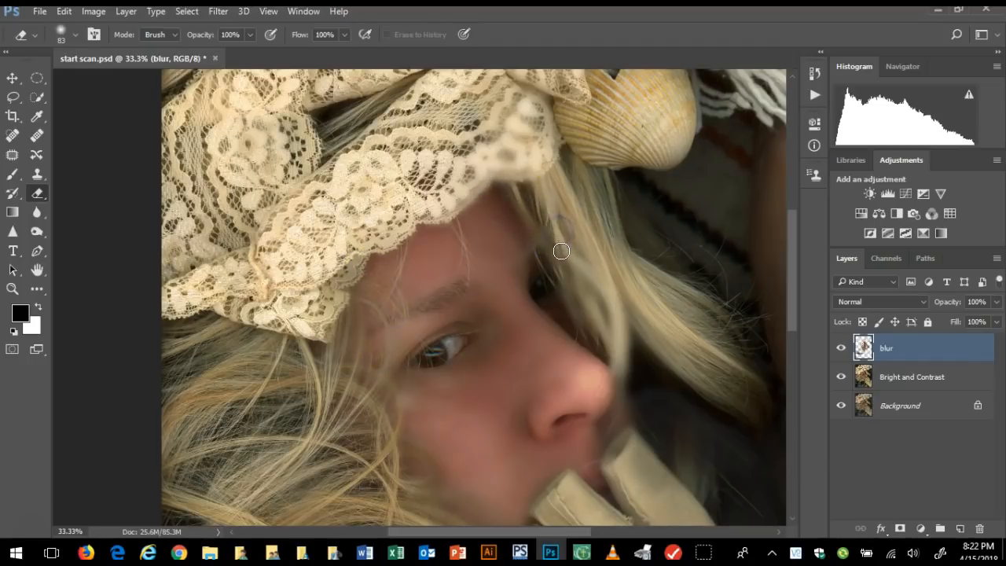
{"action": "left_click", "coordinate": [611, 303]}
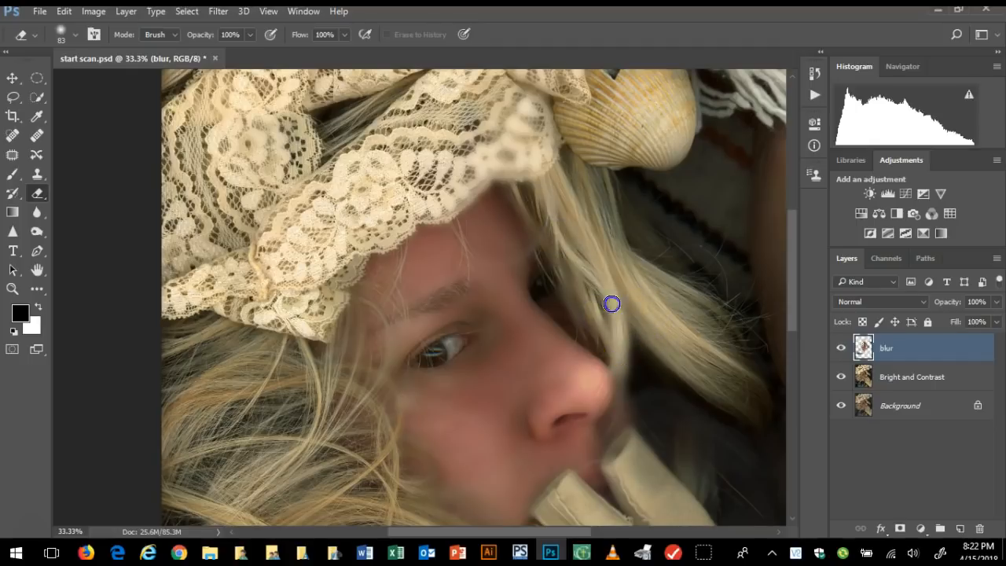
{"action": "left_click", "coordinate": [622, 378]}
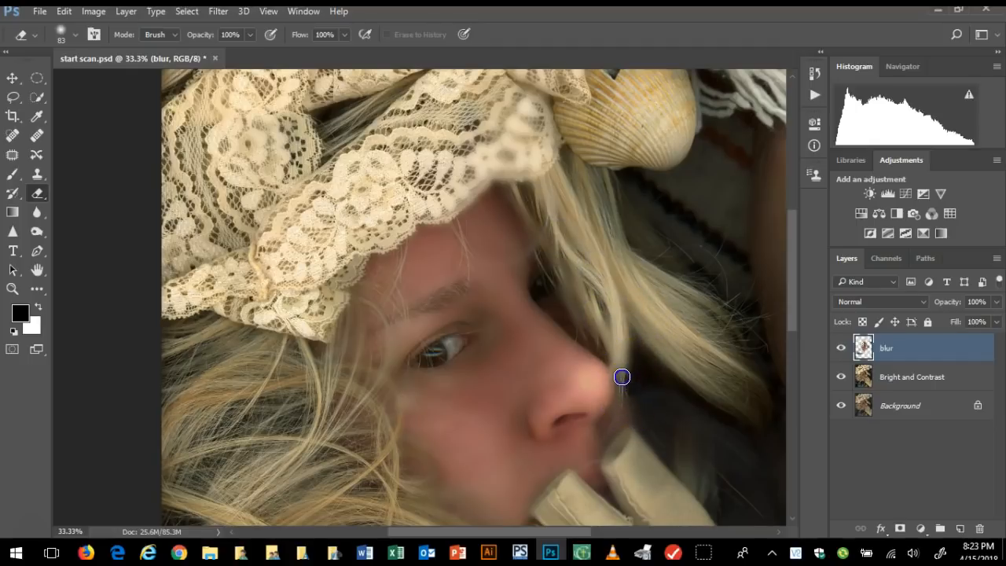
Touch up the blur layer's erased areas around the nostril, the tip of the nose and the eye
{"action": "scroll", "coordinate": [562, 434], "scroll_direction": "down", "scroll_amount": 2}
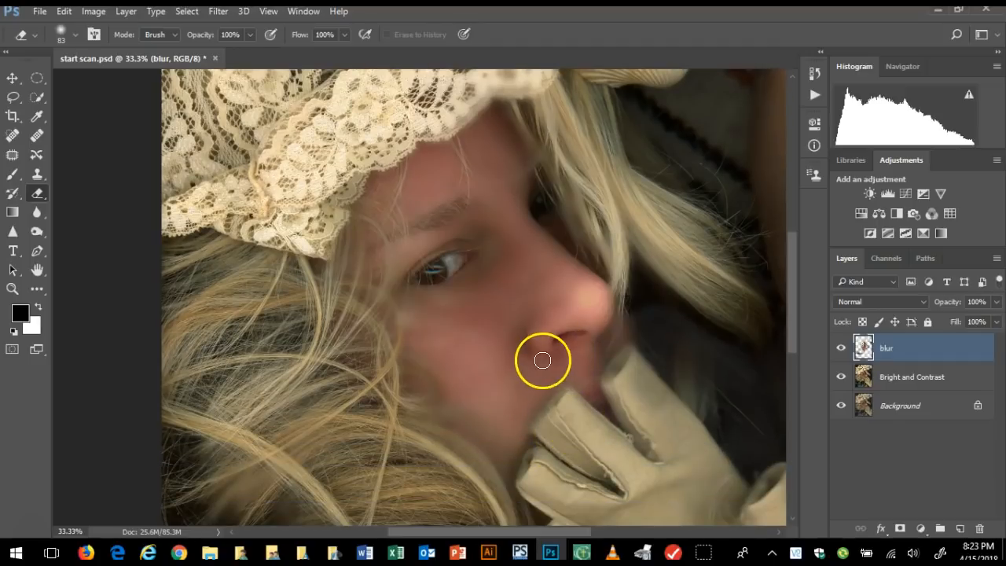
{"action": "left_click_drag", "start_coordinate": [585, 348], "coordinate": [550, 346]}
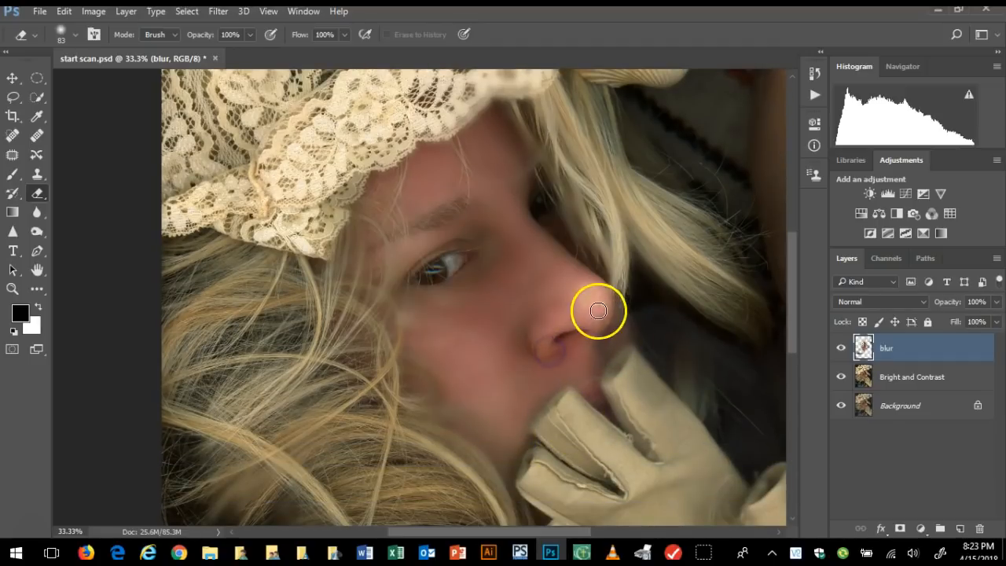
{"action": "left_click_drag", "start_coordinate": [605, 328], "coordinate": [608, 315]}
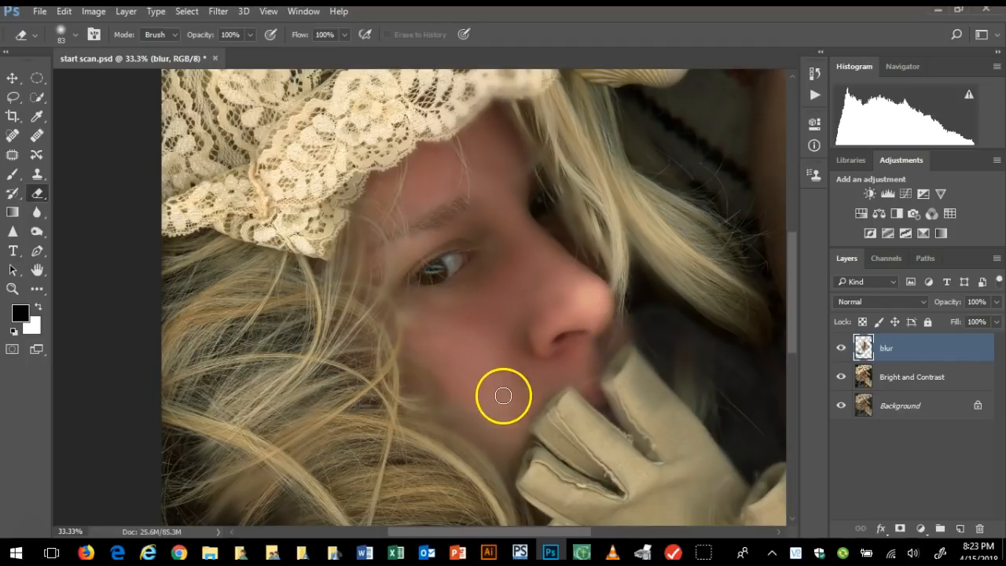
{"action": "scroll", "coordinate": [497, 454], "scroll_direction": "down", "scroll_amount": 3}
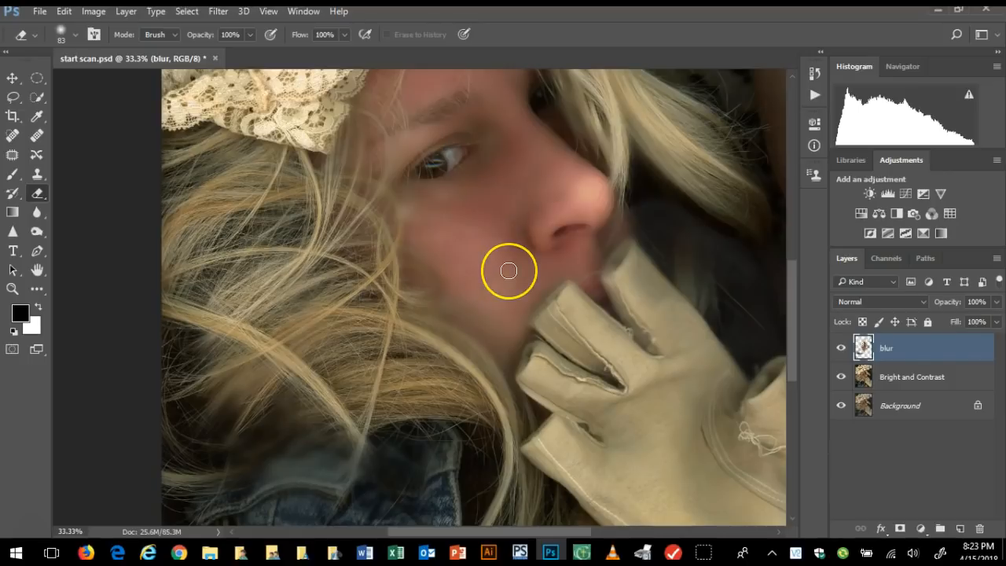
{"action": "scroll", "coordinate": [509, 270], "scroll_direction": "up", "scroll_amount": 4}
{"action": "scroll", "coordinate": [509, 271], "scroll_direction": "down", "scroll_amount": 1}
{"action": "left_click", "coordinate": [461, 229]}
{"action": "mouse_move", "coordinate": [436, 237]}
{"action": "left_mouse_down"}
{"action": "mouse_move", "coordinate": [518, 227]}
{"action": "mouse_move", "coordinate": [572, 250]}
{"action": "mouse_move", "coordinate": [591, 320]}
{"action": "left_mouse_up"}
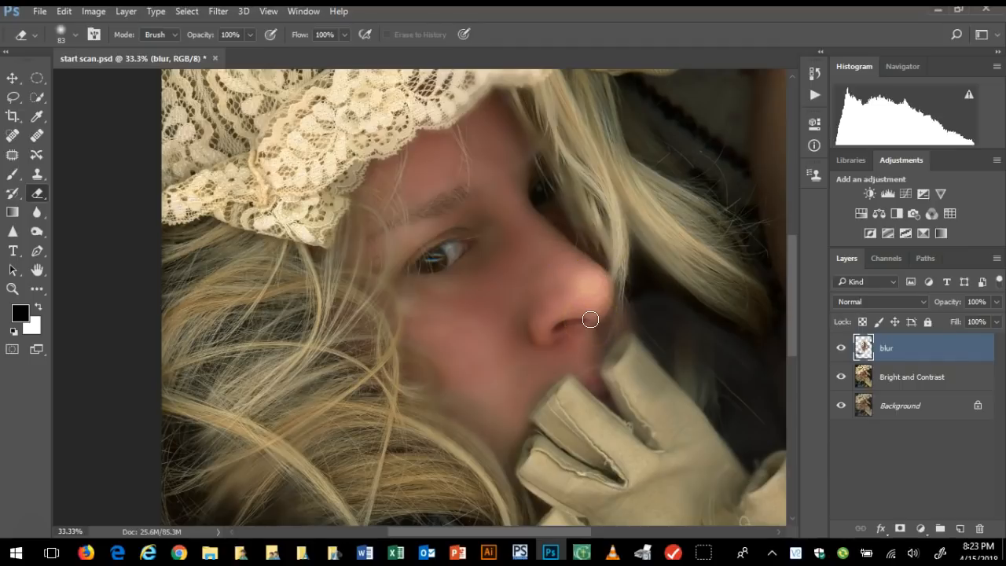
{"action": "mouse_move", "coordinate": [543, 259]}
{"action": "left_mouse_down"}
{"action": "mouse_move", "coordinate": [382, 317]}
{"action": "mouse_move", "coordinate": [397, 311]}
{"action": "mouse_move", "coordinate": [395, 332]}
{"action": "mouse_move", "coordinate": [377, 310]}
{"action": "mouse_move", "coordinate": [384, 325]}
{"action": "mouse_move", "coordinate": [400, 317]}
{"action": "mouse_move", "coordinate": [375, 353]}
{"action": "mouse_move", "coordinate": [548, 371]}
{"action": "left_mouse_up"}
Hide the blur layer and activate the Clone Stamp tool on the Bright and Contrast layer
{"action": "left_click", "coordinate": [916, 379]}
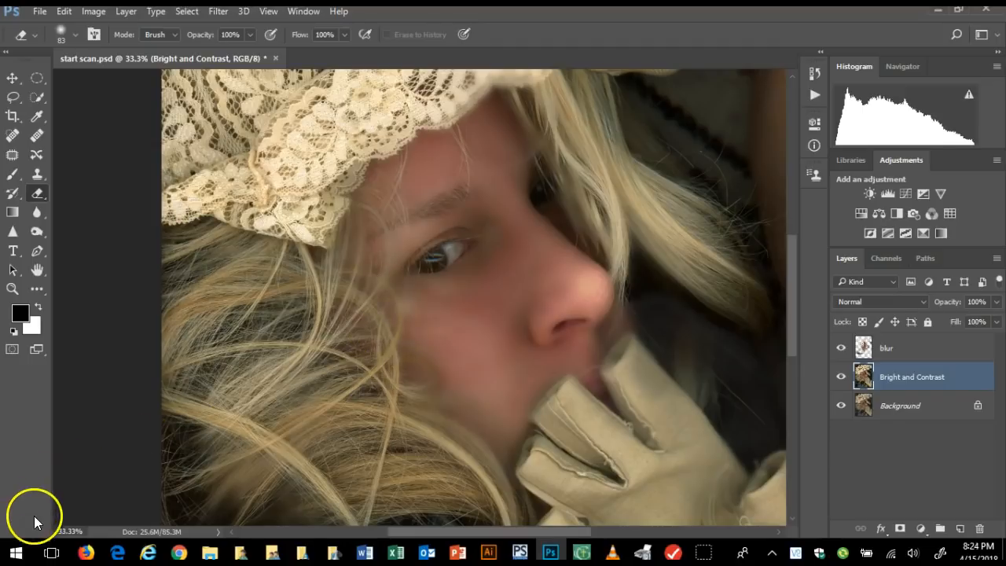
{"action": "key", "text": "s"}
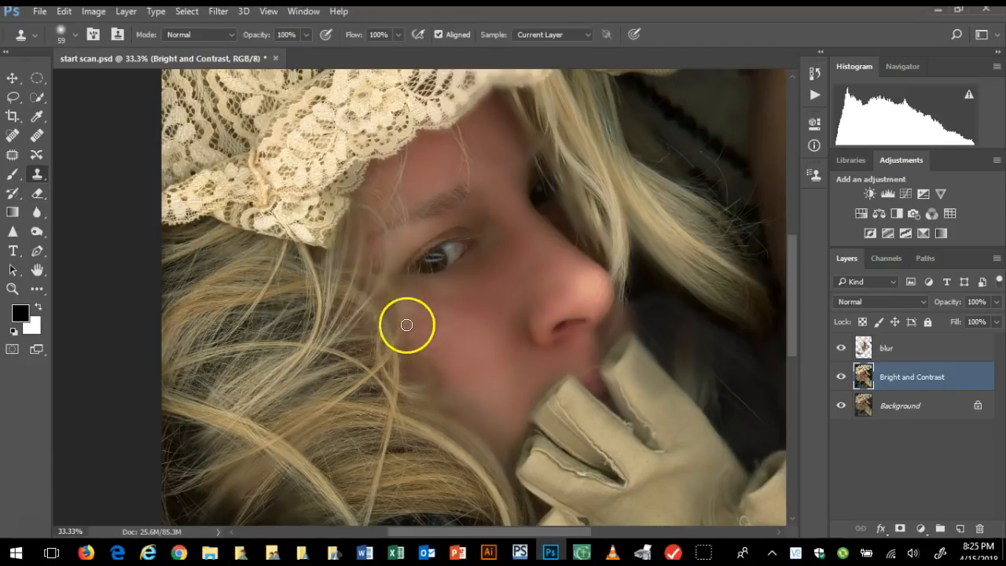
{"action": "left_click", "coordinate": [842, 347]}
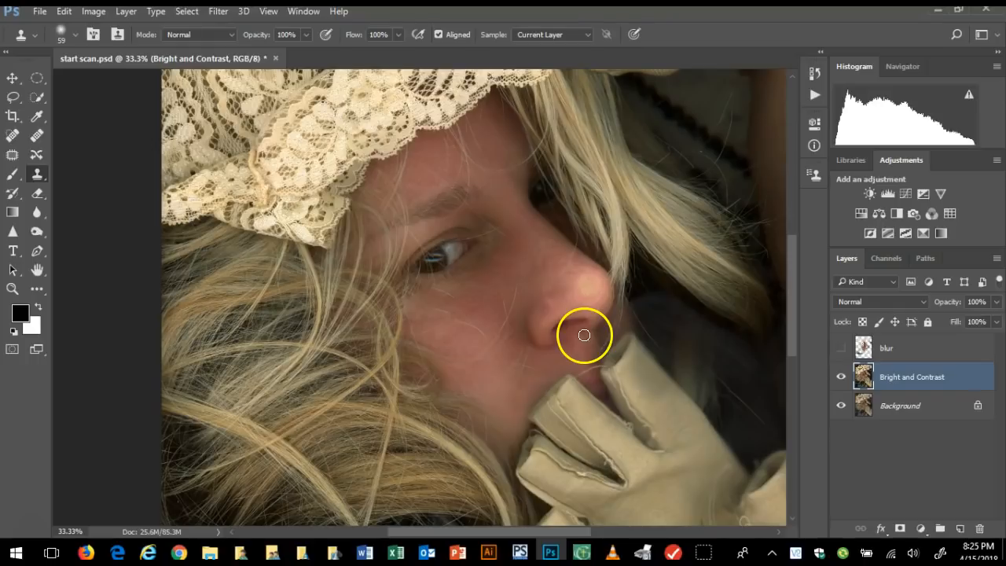
{"action": "right_click", "coordinate": [43, 179]}
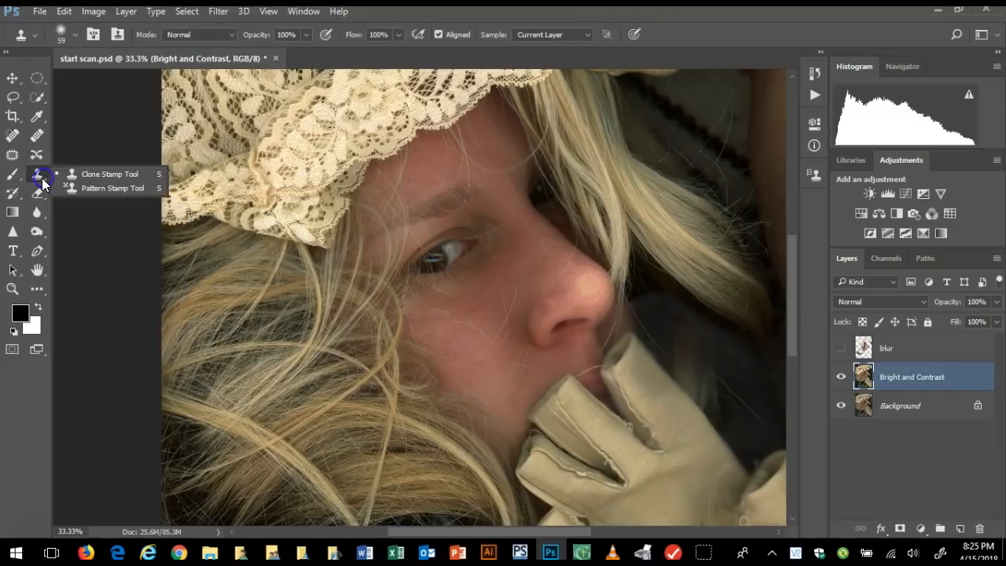
{"action": "left_click", "coordinate": [77, 179]}
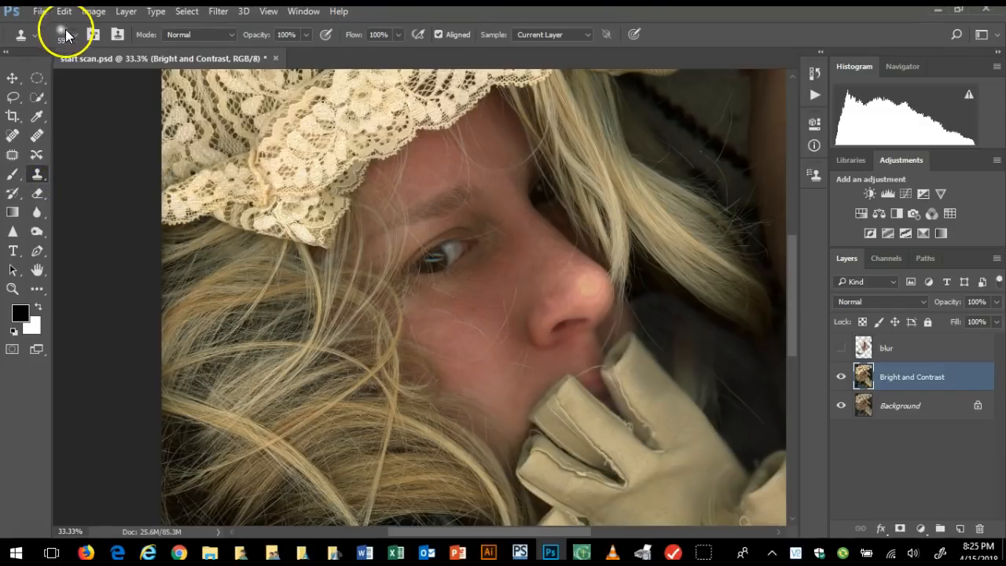
Clone clean skin onto the cheek below the eye with the Clone Stamp brush set to 130 px
{"action": "left_click", "coordinate": [75, 35]}
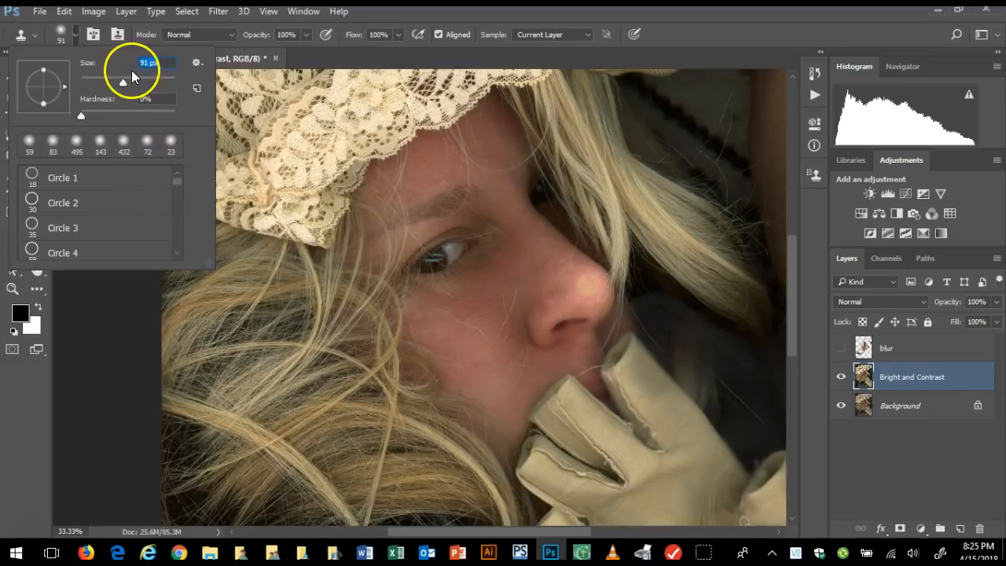
{"action": "left_click_drag", "start_coordinate": [122, 81], "coordinate": [135, 83]}
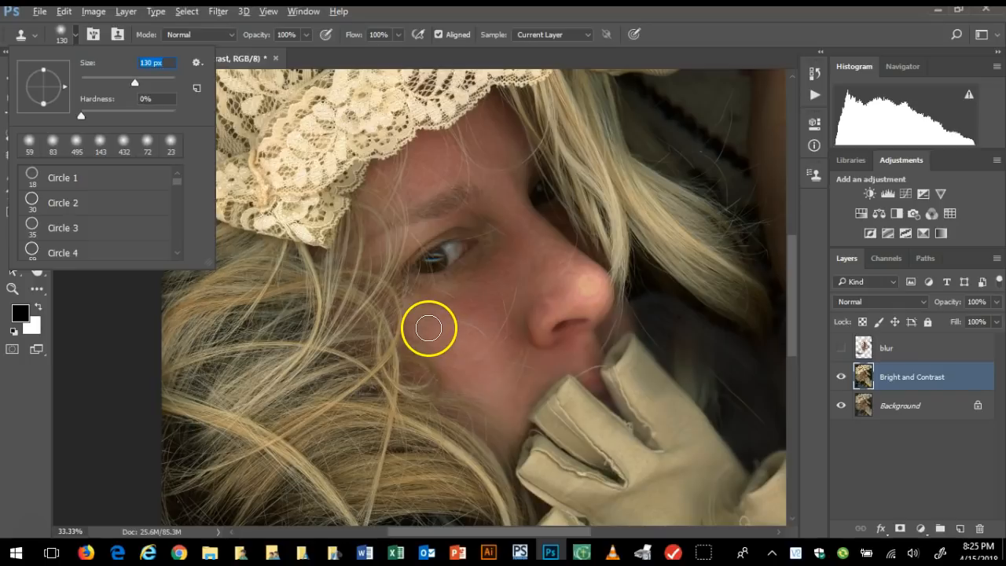
{"action": "left_click", "coordinate": [429, 328]}
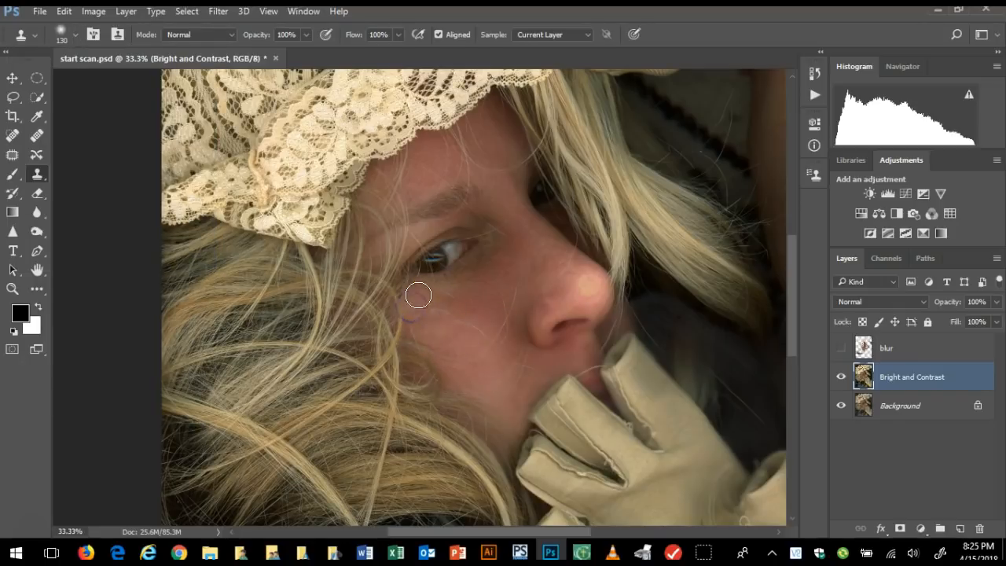
{"action": "left_click", "coordinate": [421, 324]}
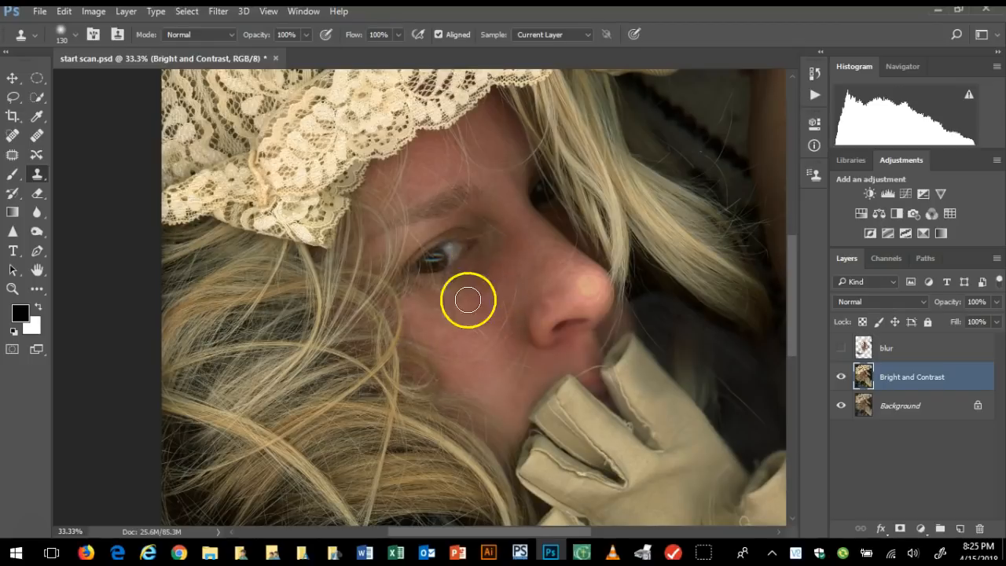
Patch the shadowed skin at the inner corner of the eye with cheek skin from below, and deselect the area
{"action": "left_click", "coordinate": [12, 155]}
{"action": "mouse_move", "coordinate": [478, 253]}
{"action": "left_mouse_down"}
{"action": "mouse_move", "coordinate": [449, 274]}
{"action": "mouse_move", "coordinate": [498, 244]}
{"action": "left_mouse_up"}
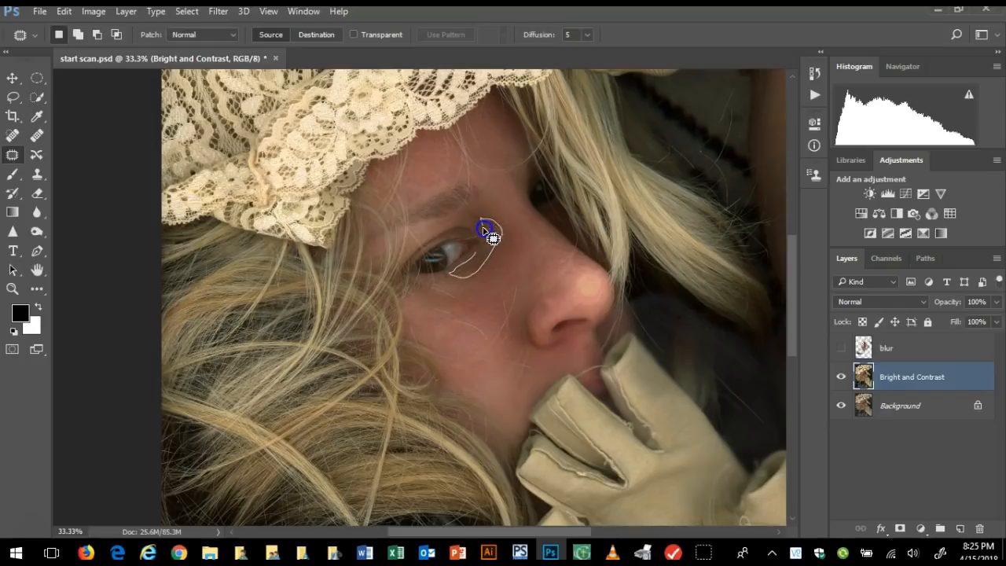
{"action": "left_click_drag", "start_coordinate": [481, 264], "coordinate": [481, 258]}
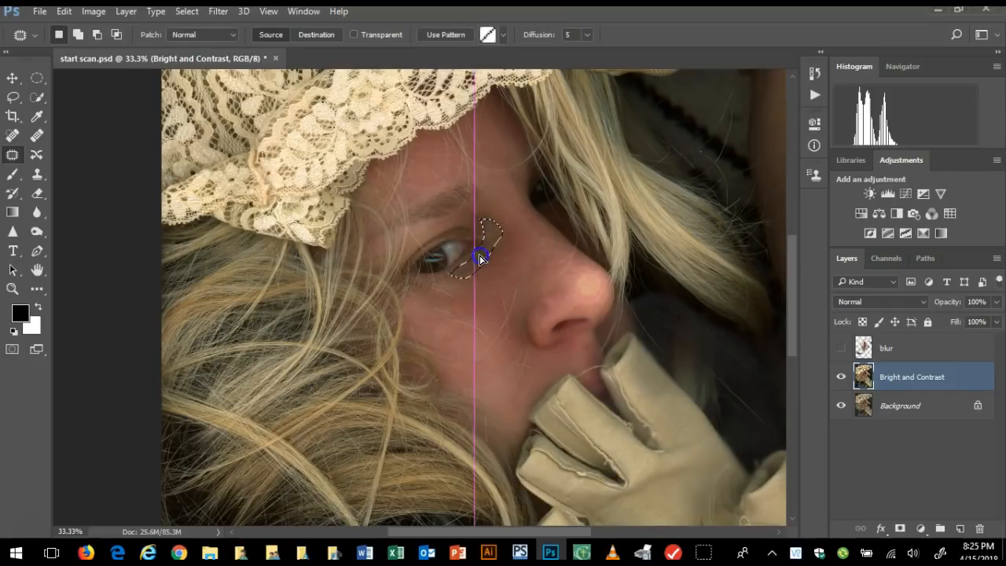
{"action": "left_click_drag", "start_coordinate": [480, 296], "coordinate": [480, 297]}
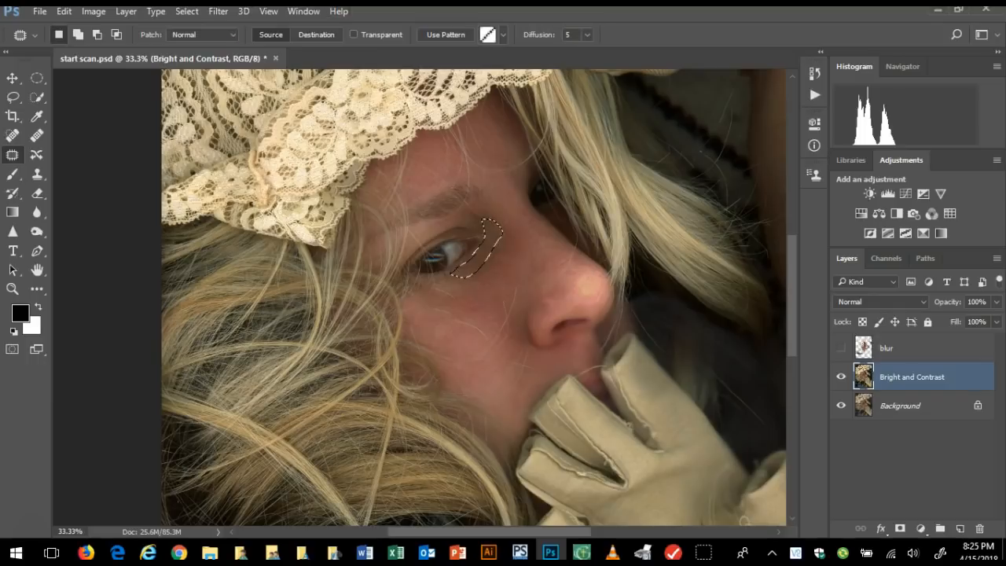
{"action": "left_click", "coordinate": [186, 11]}
{"action": "left_click", "coordinate": [203, 42]}
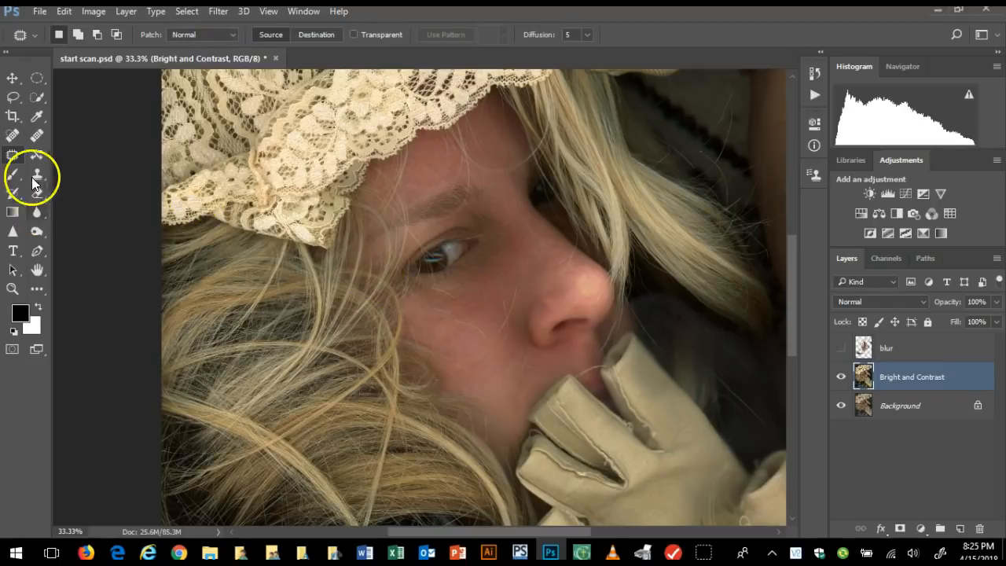
Clone over the skin around the wing of the nose using a 72 px Clone Stamp brush
{"action": "left_click_drag", "start_coordinate": [36, 176], "coordinate": [84, 176]}
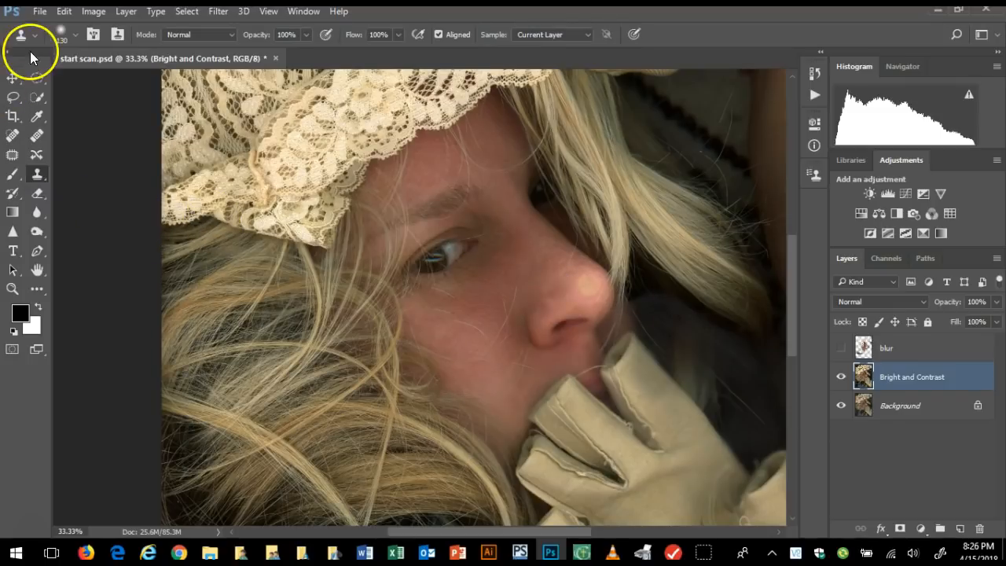
{"action": "left_click", "coordinate": [77, 35]}
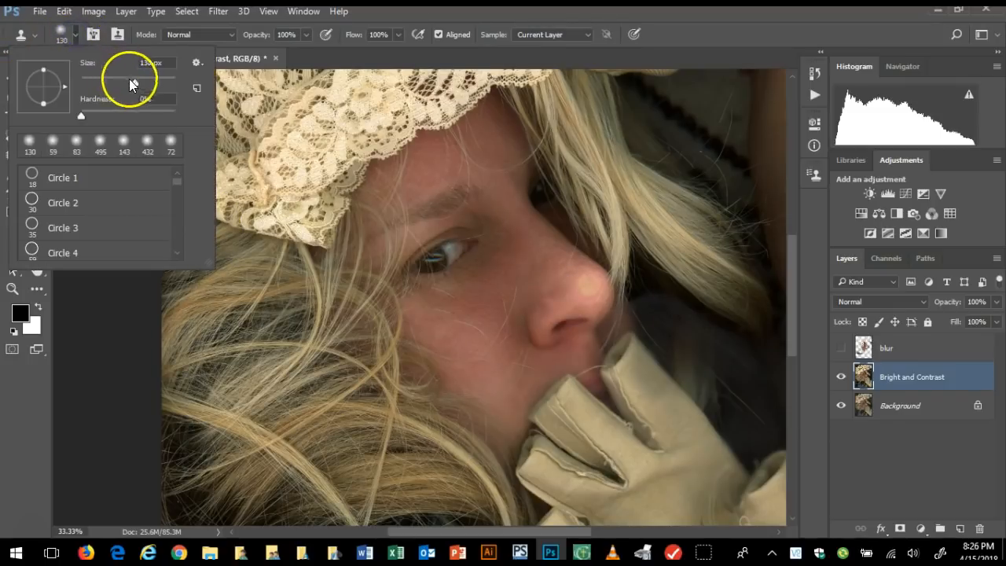
{"action": "left_click_drag", "start_coordinate": [124, 82], "coordinate": [105, 79]}
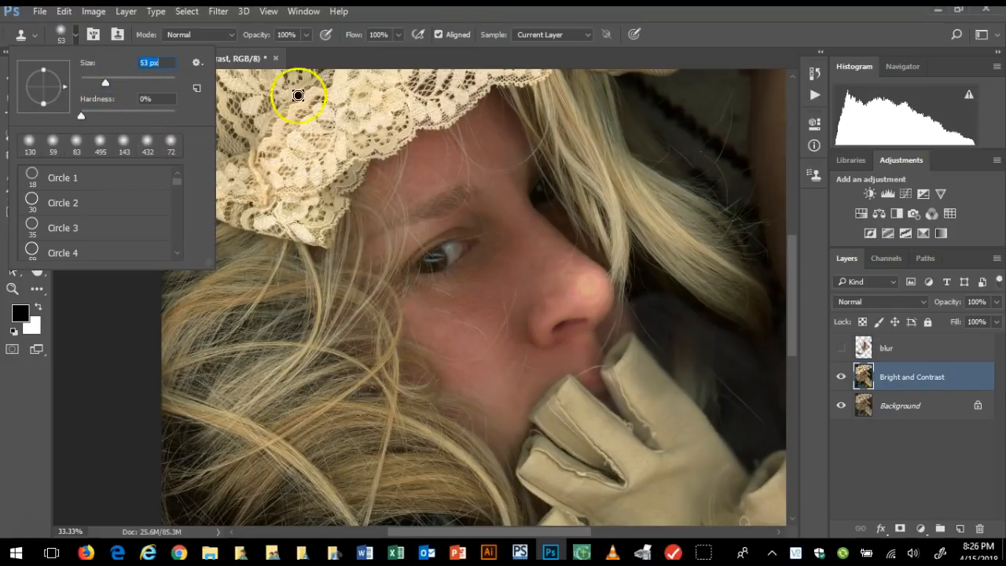
{"action": "left_click_drag", "start_coordinate": [101, 80], "coordinate": [114, 80]}
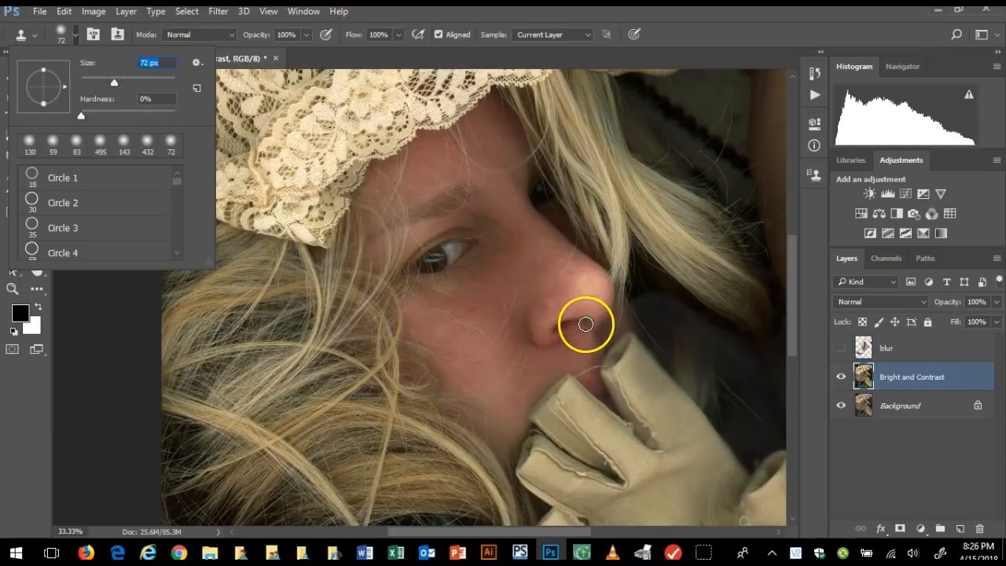
{"action": "left_click", "coordinate": [541, 318]}
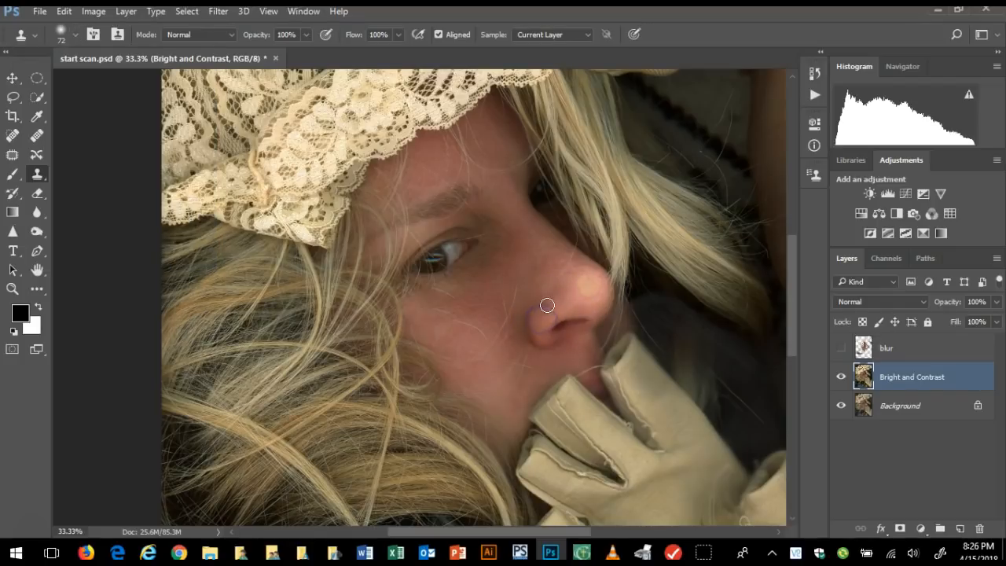
{"action": "left_click", "coordinate": [564, 303]}
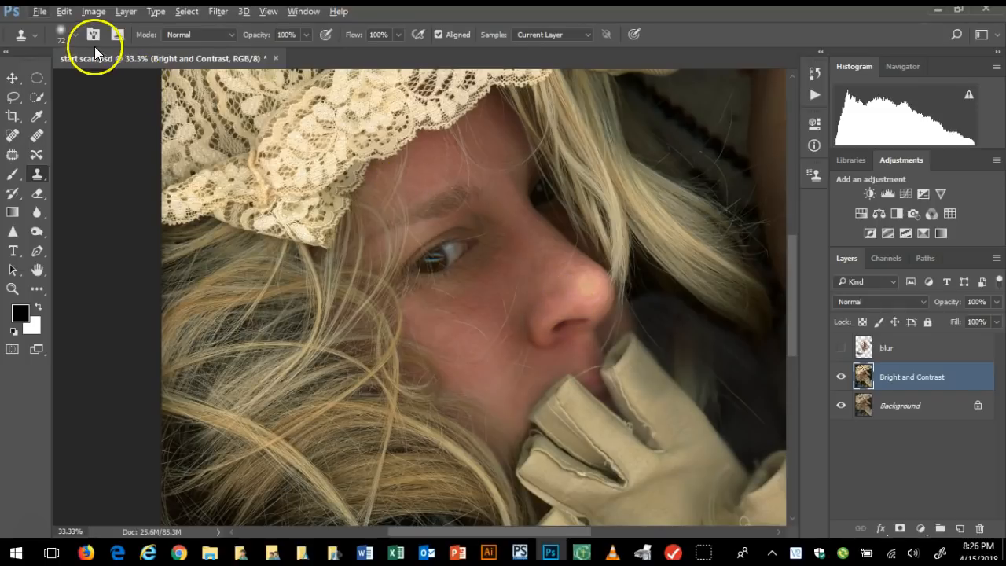
Enlarge the clone brush to 83 px, try cloning above the nostril, and step back one edit
{"action": "left_click", "coordinate": [73, 33]}
{"action": "left_click_drag", "start_coordinate": [108, 82], "coordinate": [119, 82]}
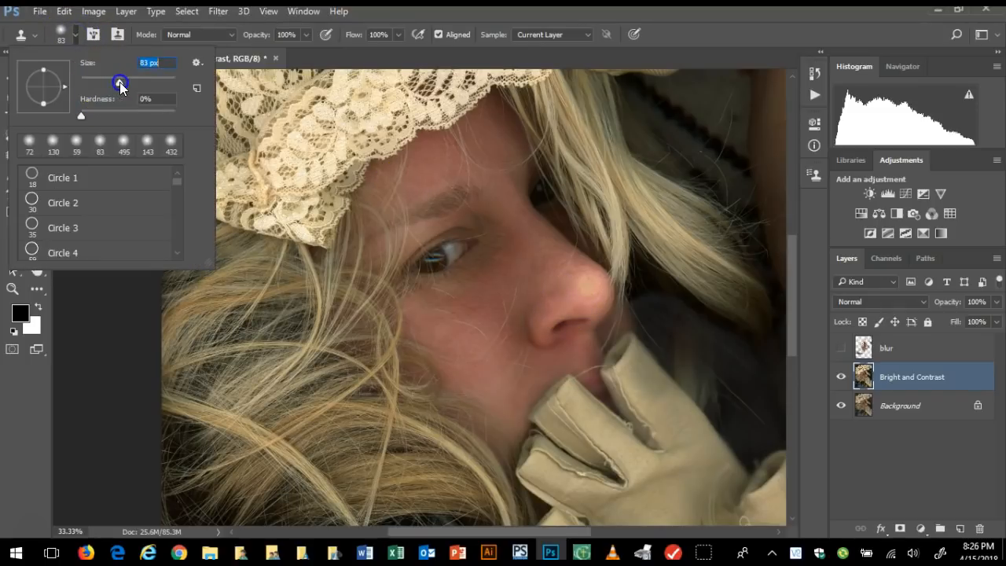
{"action": "left_click", "coordinate": [557, 302]}
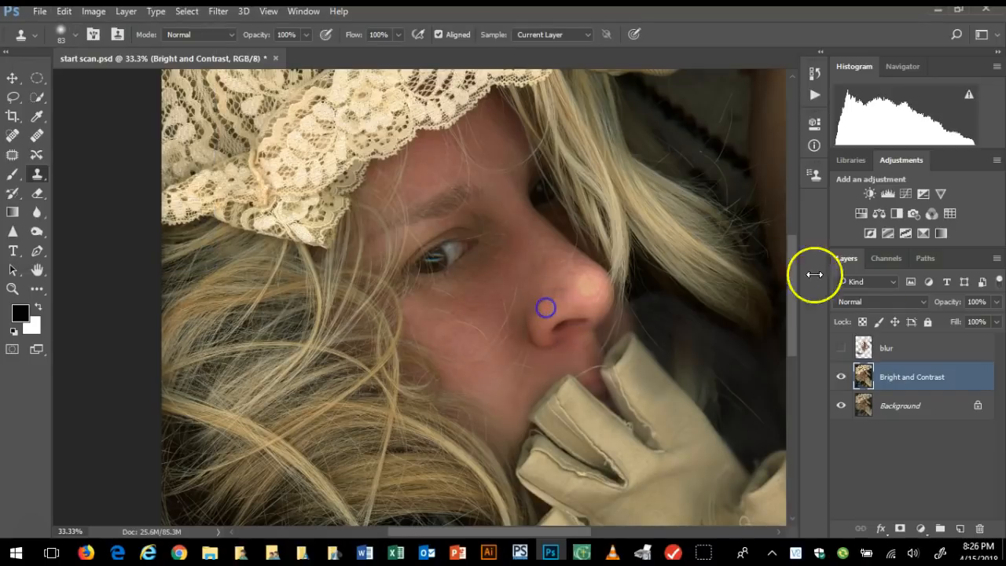
{"action": "left_click", "coordinate": [64, 12]}
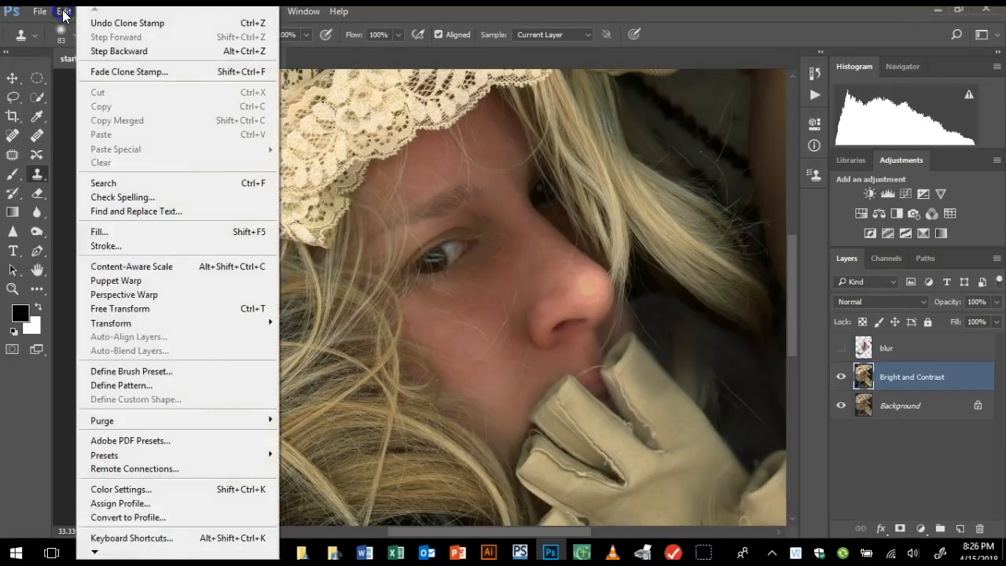
{"action": "left_click", "coordinate": [102, 50]}
Clone over flaws at the temple, on the tip of the nose and beneath the eye
{"action": "left_click", "coordinate": [372, 217]}
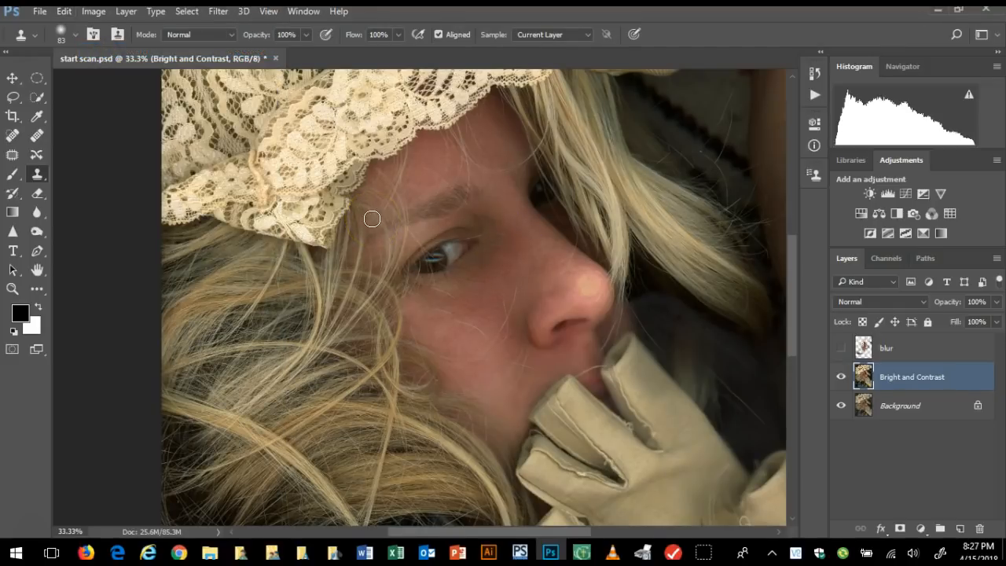
{"action": "mouse_move", "coordinate": [609, 292]}
{"action": "left_mouse_down"}
{"action": "mouse_move", "coordinate": [585, 287]}
{"action": "mouse_move", "coordinate": [598, 276]}
{"action": "mouse_move", "coordinate": [602, 283]}
{"action": "mouse_move", "coordinate": [582, 288]}
{"action": "left_mouse_up"}
{"action": "left_click", "coordinate": [463, 278]}
Show the blur layer again and fit the whole portrait on screen to review the retouching
{"action": "left_click", "coordinate": [841, 347]}
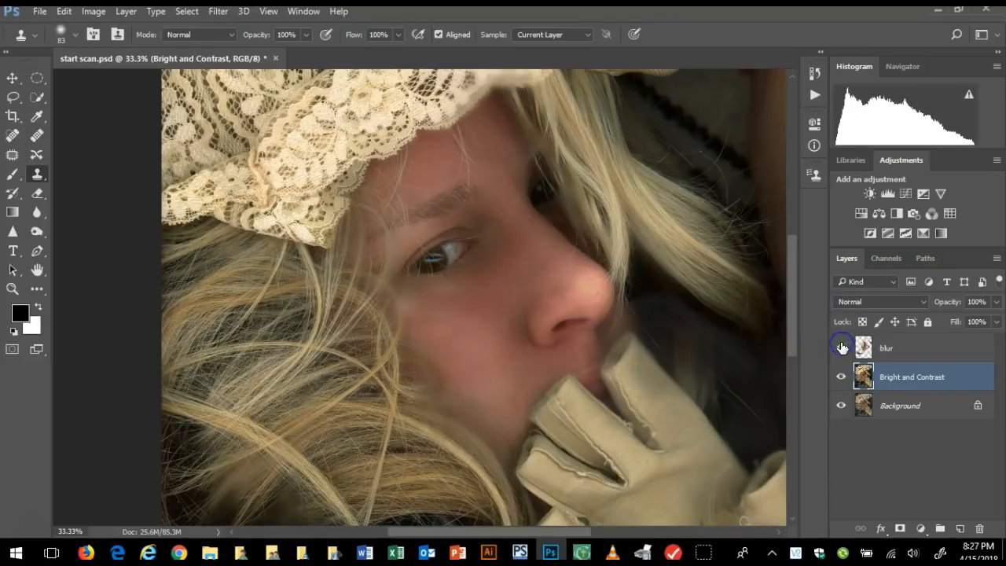
{"action": "left_click", "coordinate": [269, 12]}
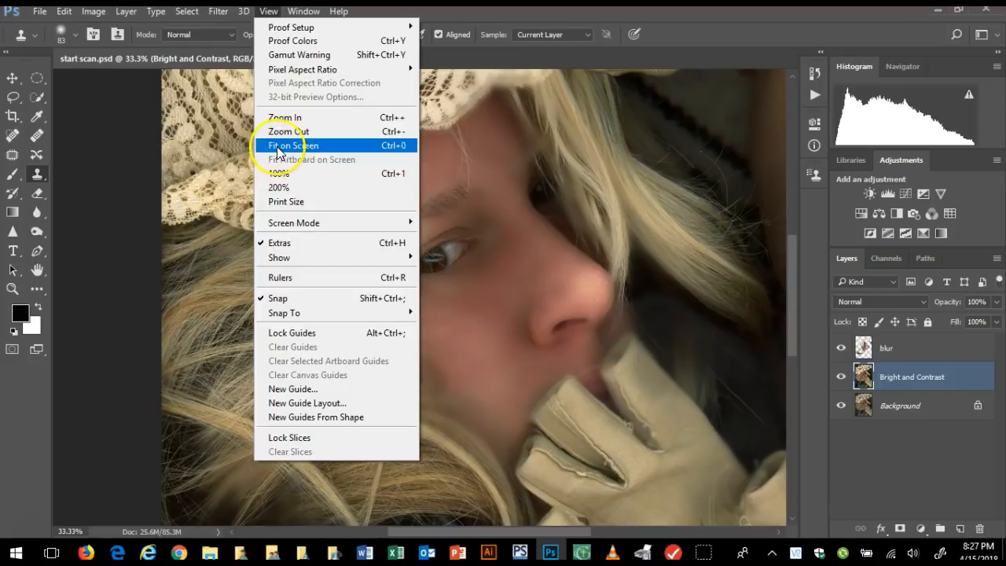
{"action": "left_click", "coordinate": [276, 145]}
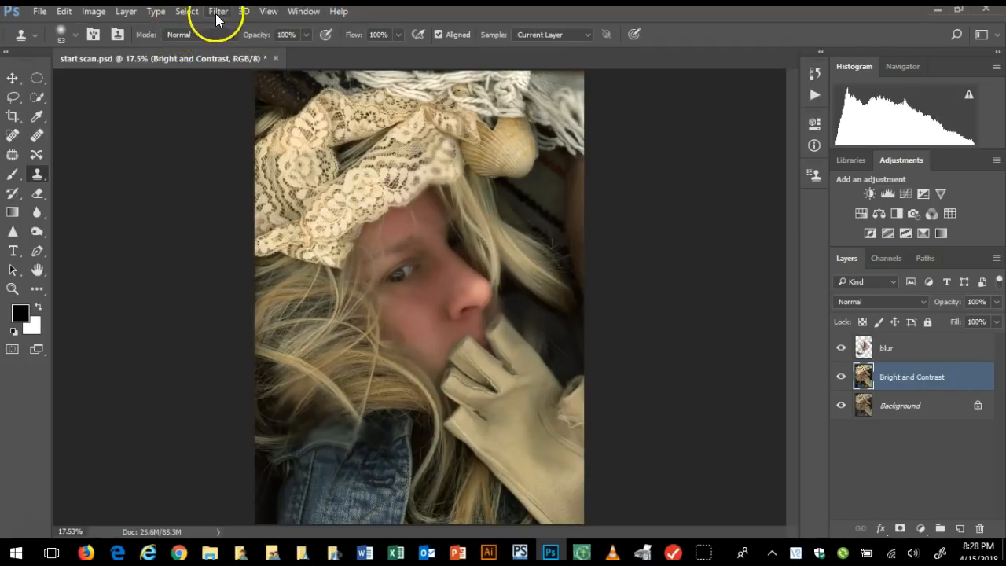
Enter Quick Mask mode and paint over the iris of the eye with a soft 59 px brush
{"action": "left_click", "coordinate": [270, 14]}
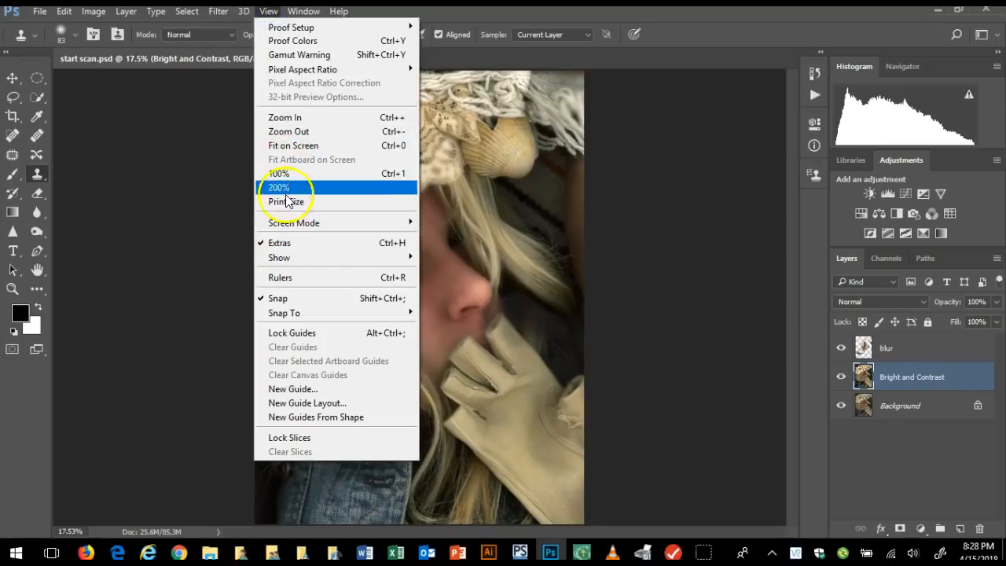
{"action": "left_click", "coordinate": [286, 119]}
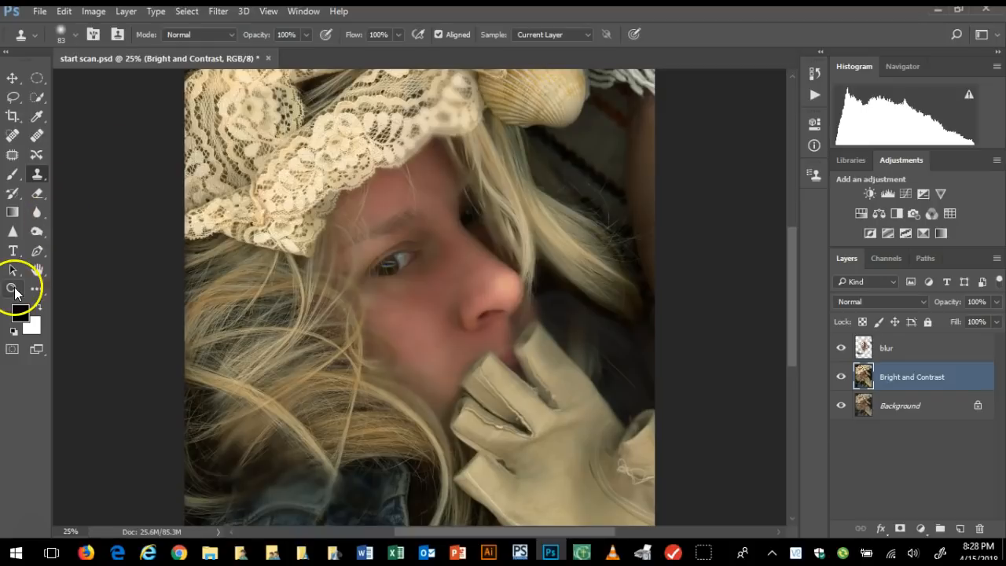
{"action": "left_click", "coordinate": [13, 290]}
{"action": "left_click", "coordinate": [382, 326]}
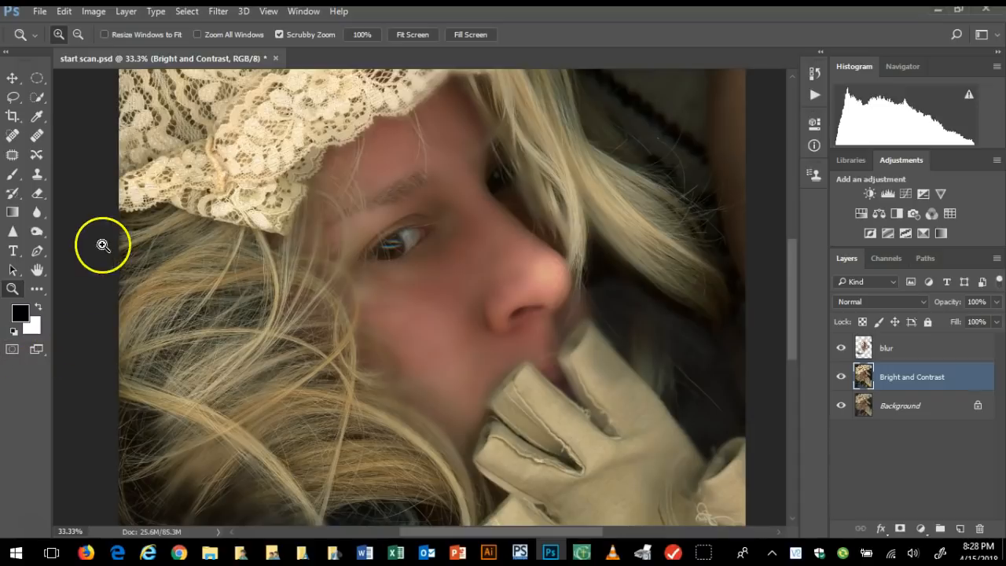
{"action": "left_click", "coordinate": [8, 53]}
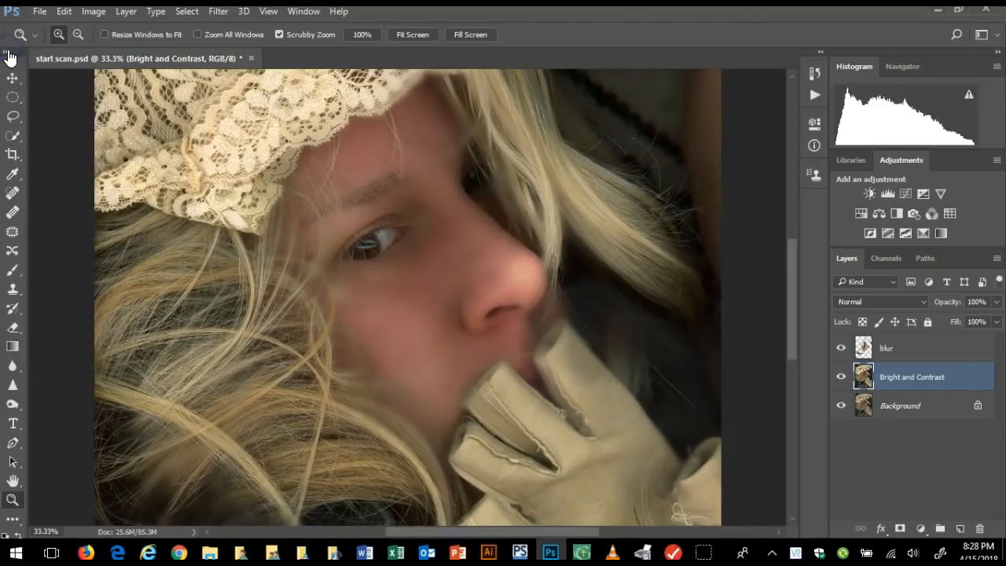
{"action": "left_click", "coordinate": [8, 55]}
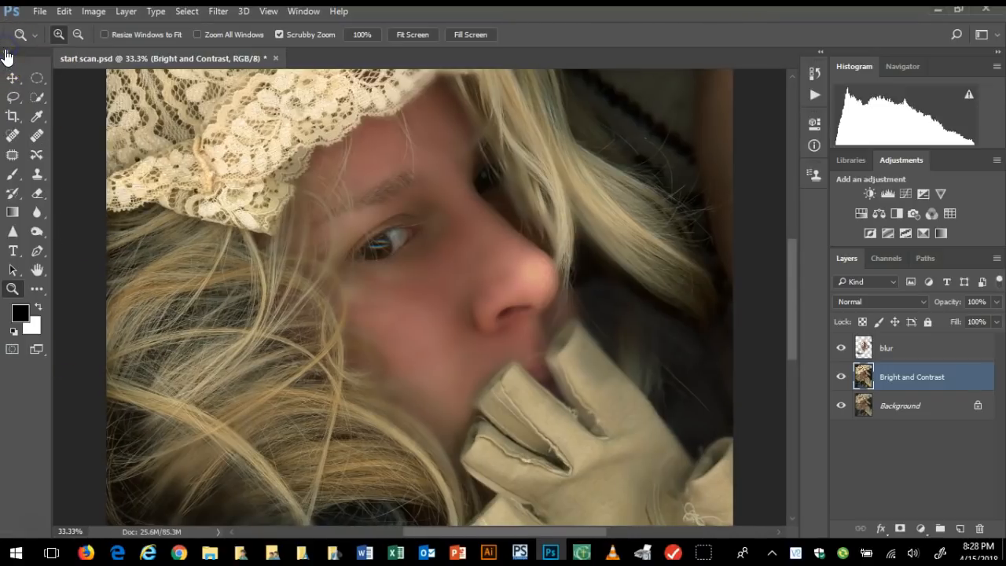
{"action": "left_click", "coordinate": [11, 354]}
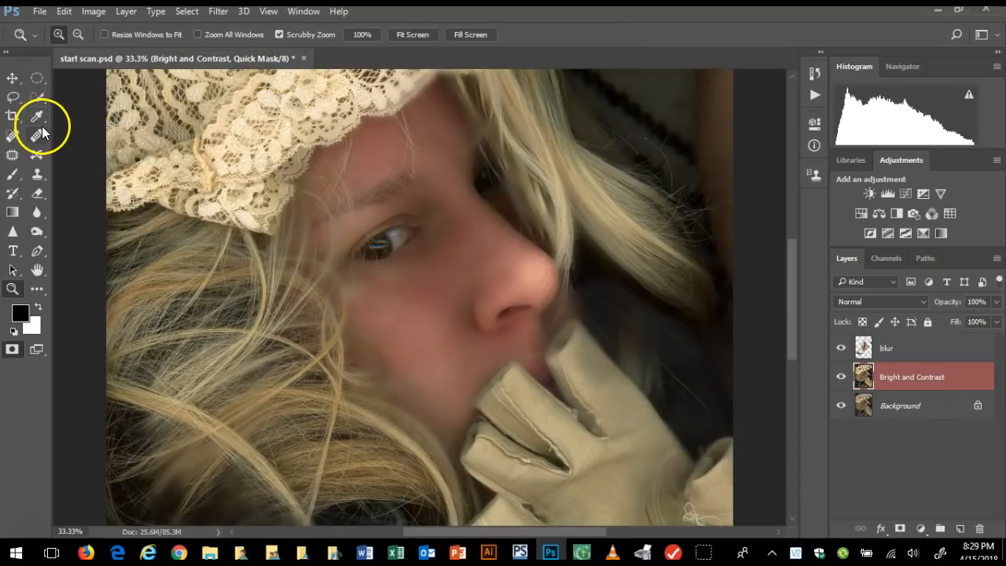
{"action": "left_click", "coordinate": [14, 175]}
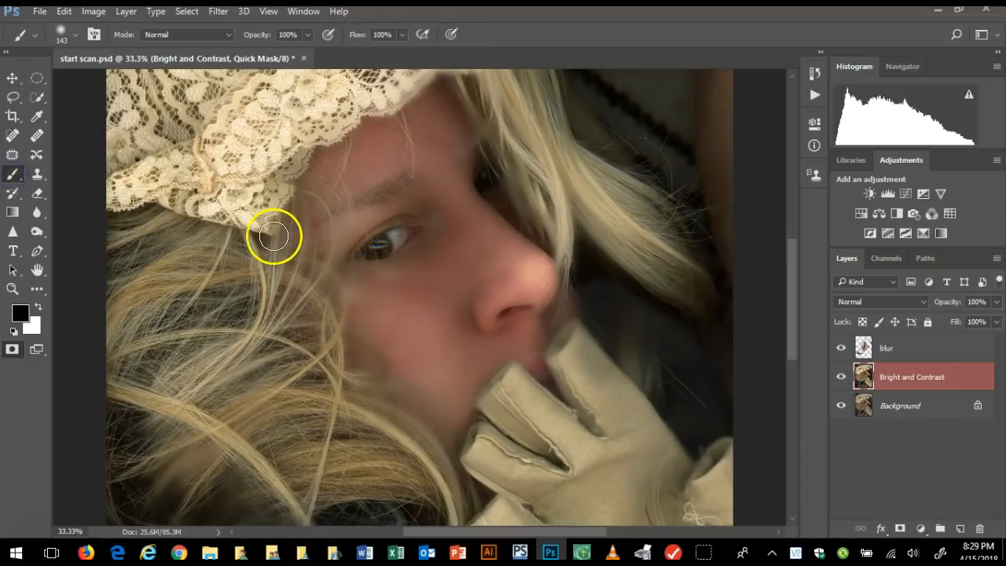
{"action": "left_click", "coordinate": [77, 36]}
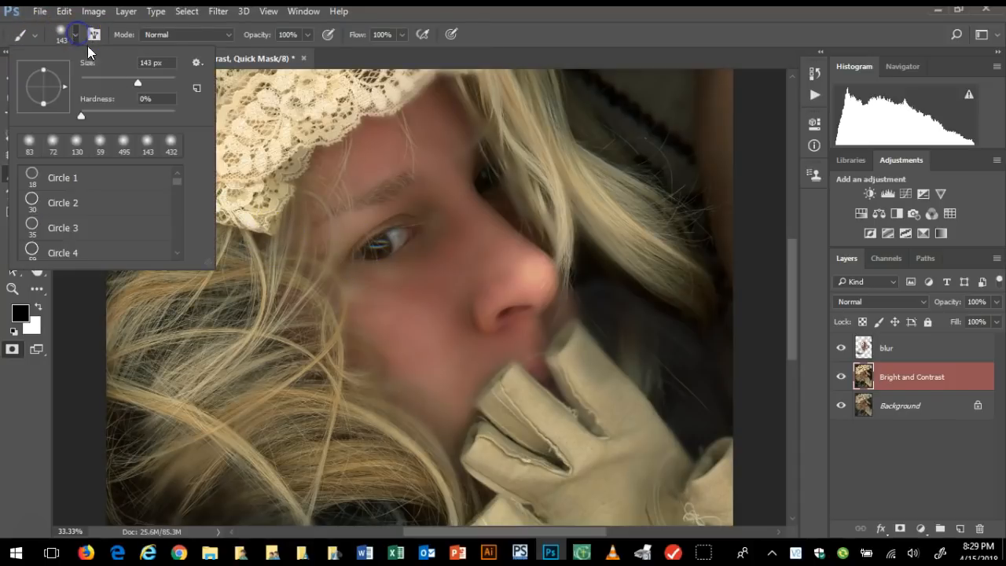
{"action": "left_click_drag", "start_coordinate": [138, 84], "coordinate": [108, 83]}
{"action": "left_click", "coordinate": [383, 243]}
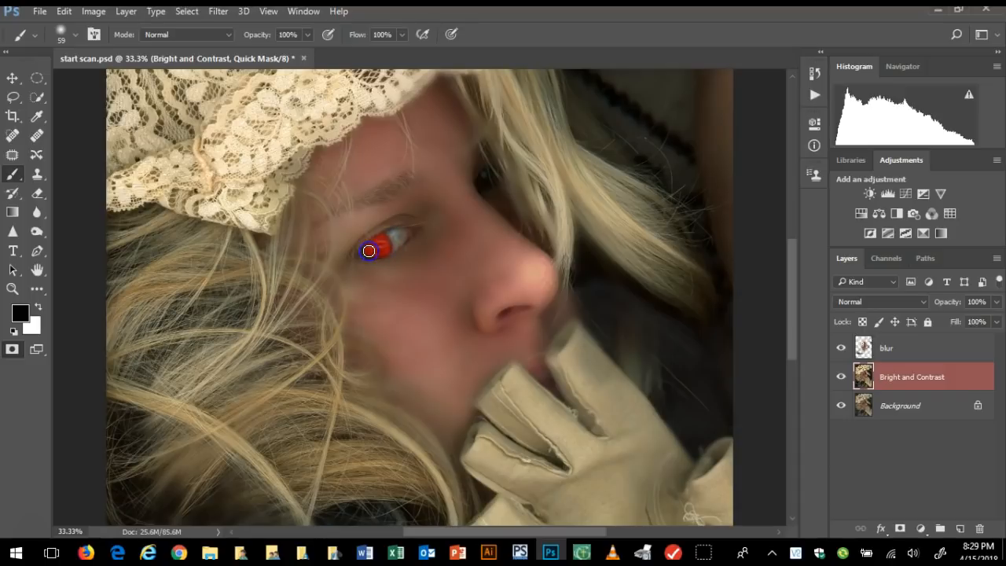
{"action": "left_click_drag", "start_coordinate": [369, 251], "coordinate": [377, 248]}
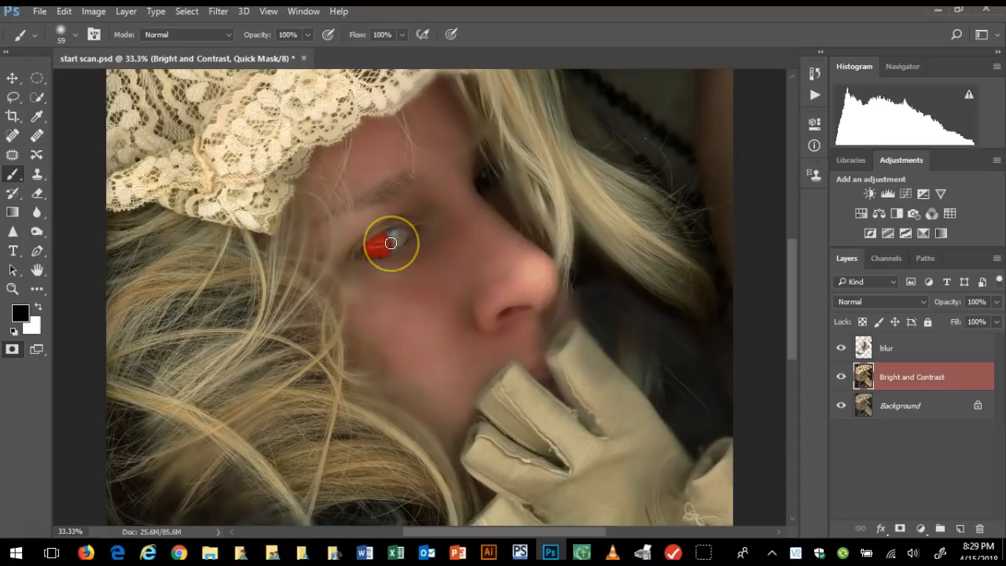
Convert the Quick Mask into a selection and invert it so that only the iris is selected
{"action": "left_click", "coordinate": [12, 350]}
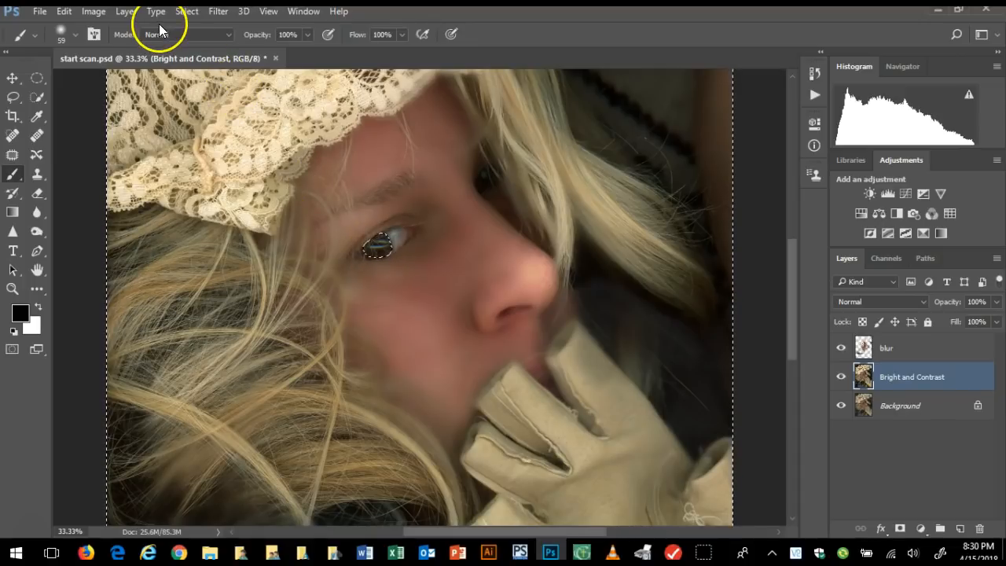
{"action": "left_click", "coordinate": [189, 11]}
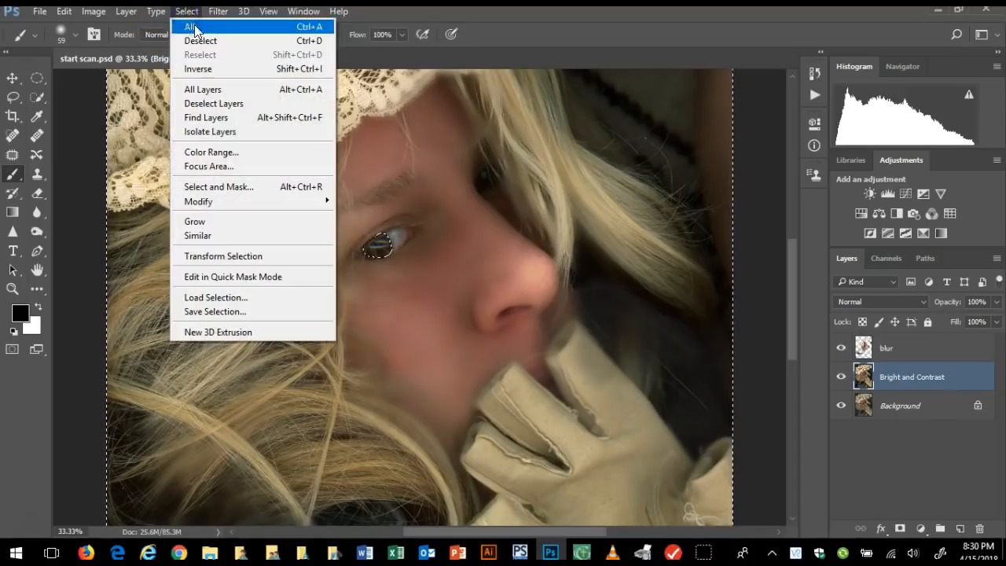
{"action": "left_click", "coordinate": [198, 68]}
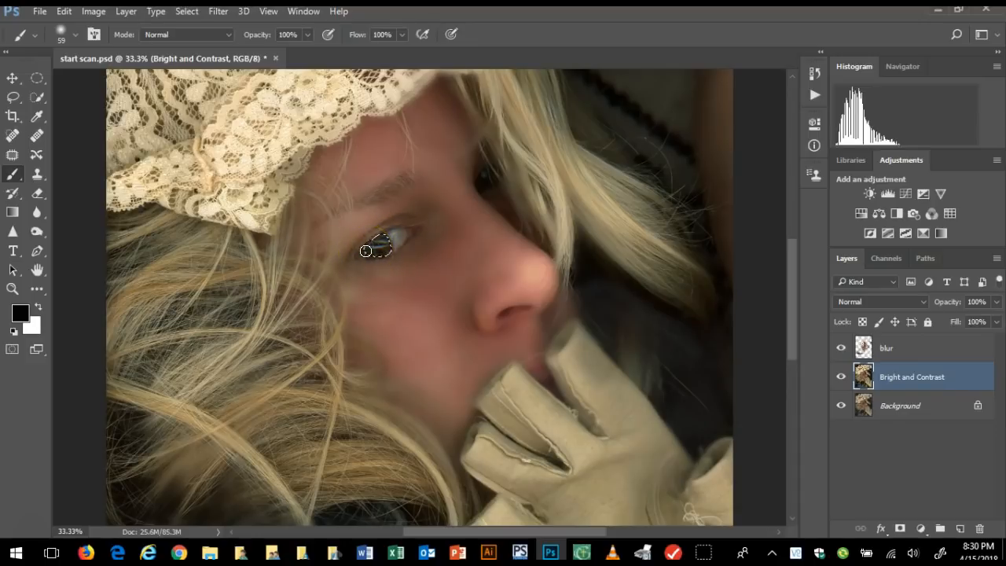
Copy the selected iris from the Bright and Contrast layer onto a new layer of its own
{"action": "left_click", "coordinate": [128, 12]}
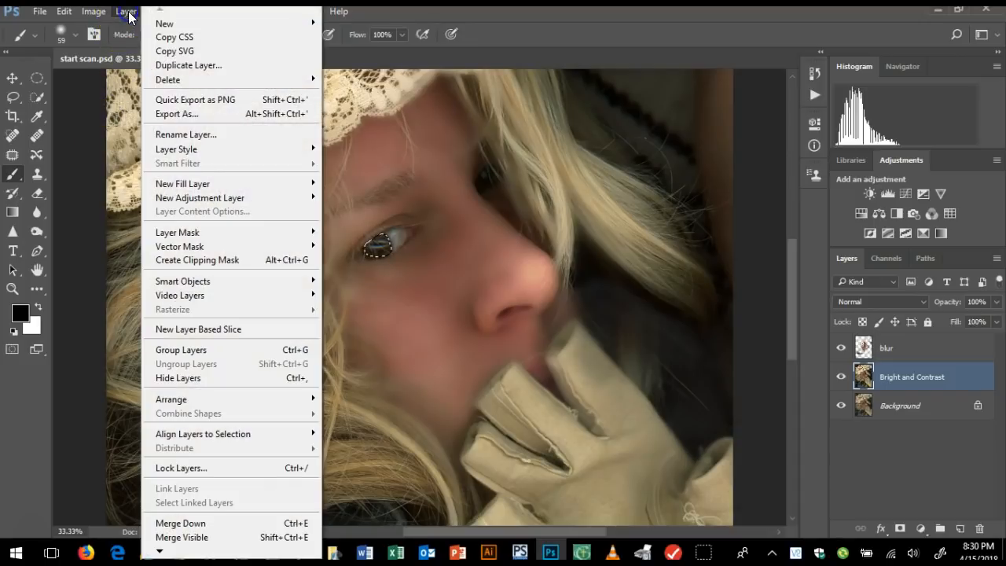
{"action": "mouse_move", "coordinate": [175, 25]}
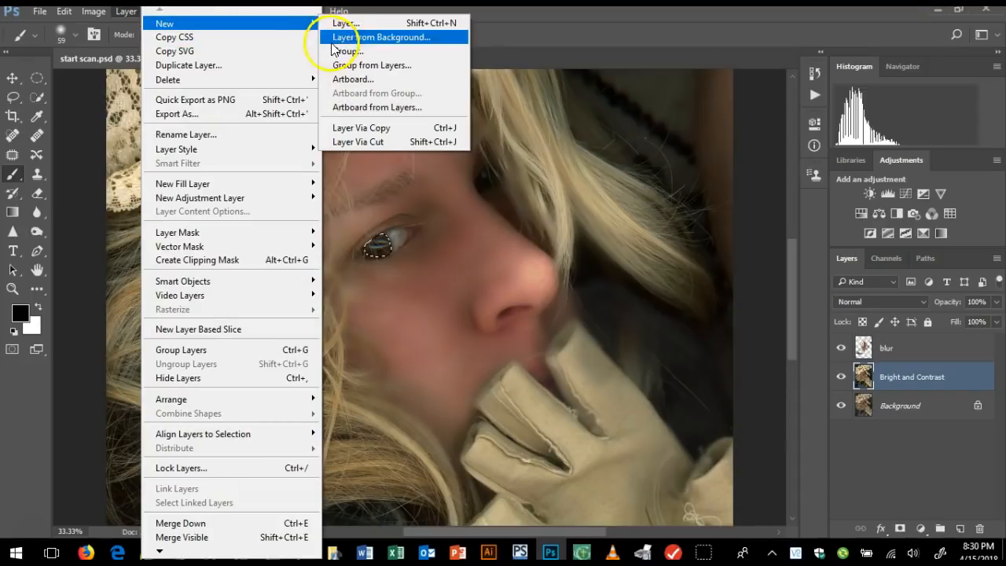
{"action": "left_click", "coordinate": [370, 128]}
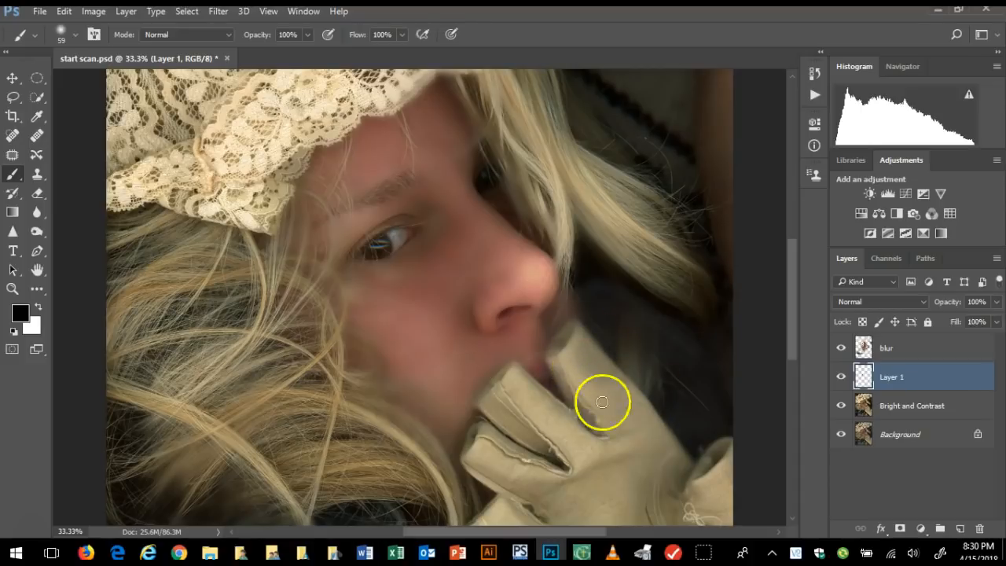
Inspect the copied iris on its own by temporarily hiding the blur, Bright and Contrast and Background layers
{"action": "left_click", "coordinate": [842, 348]}
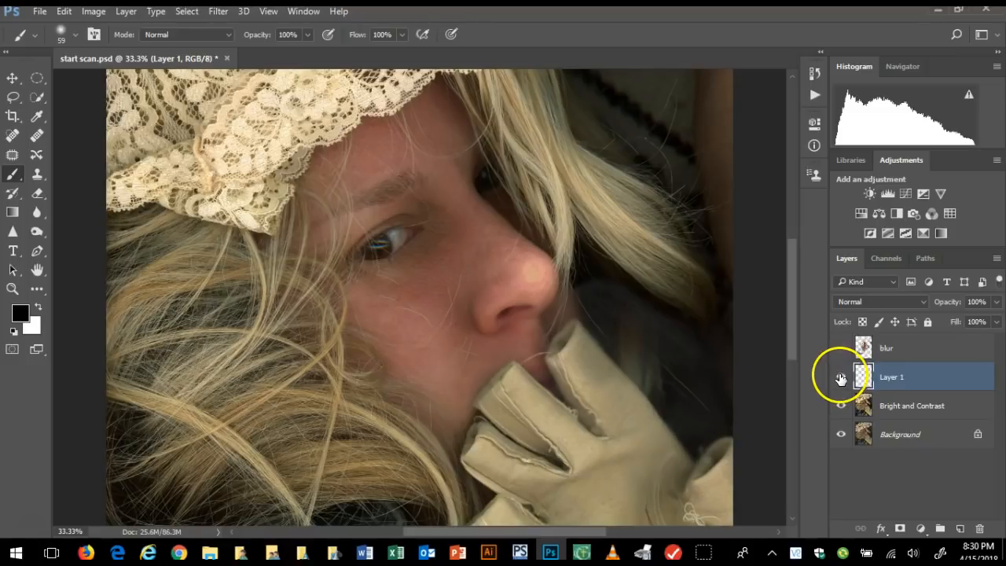
{"action": "left_click", "coordinate": [840, 406]}
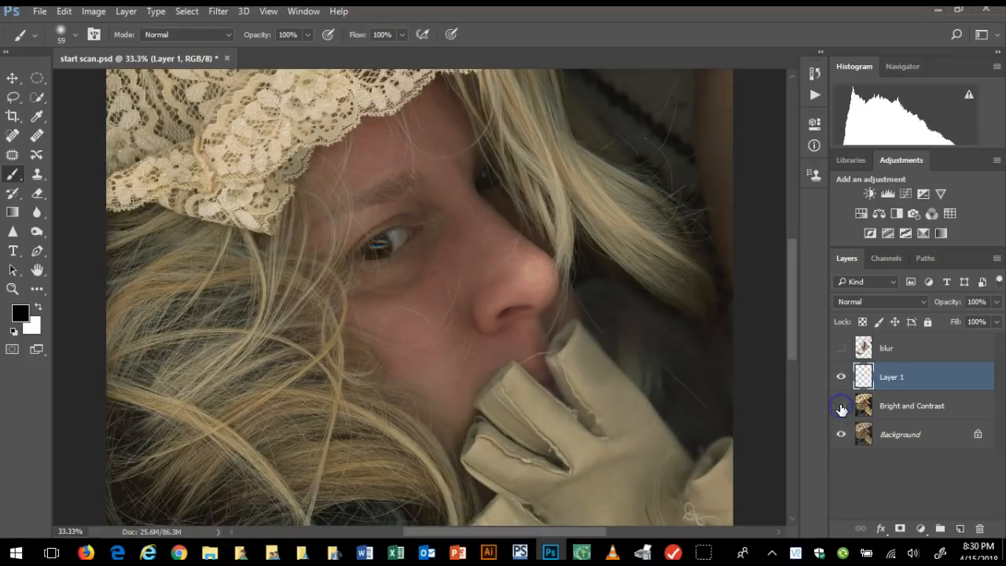
{"action": "left_click", "coordinate": [843, 435]}
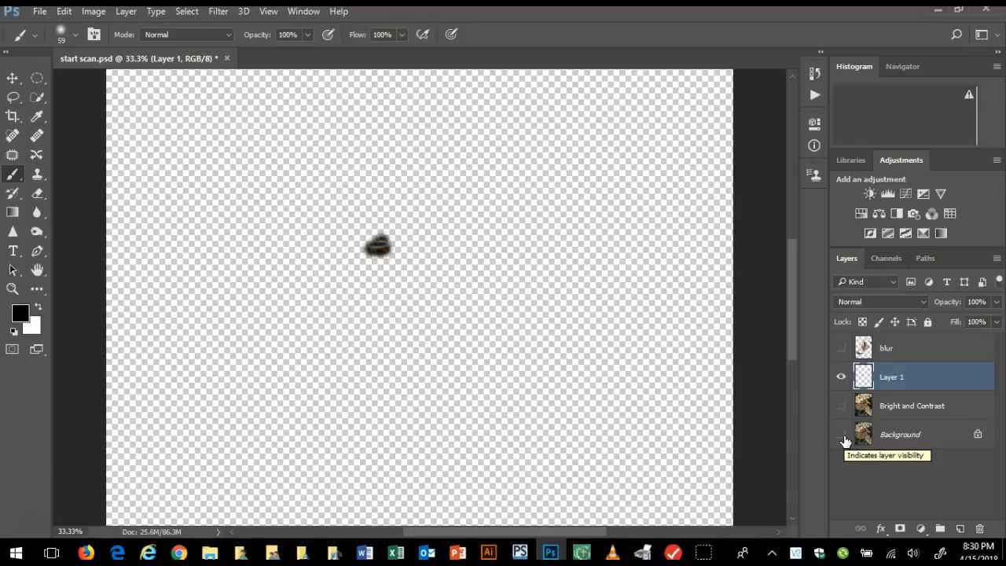
{"action": "left_click", "coordinate": [842, 438]}
{"action": "left_click", "coordinate": [841, 406]}
{"action": "left_click", "coordinate": [842, 347]}
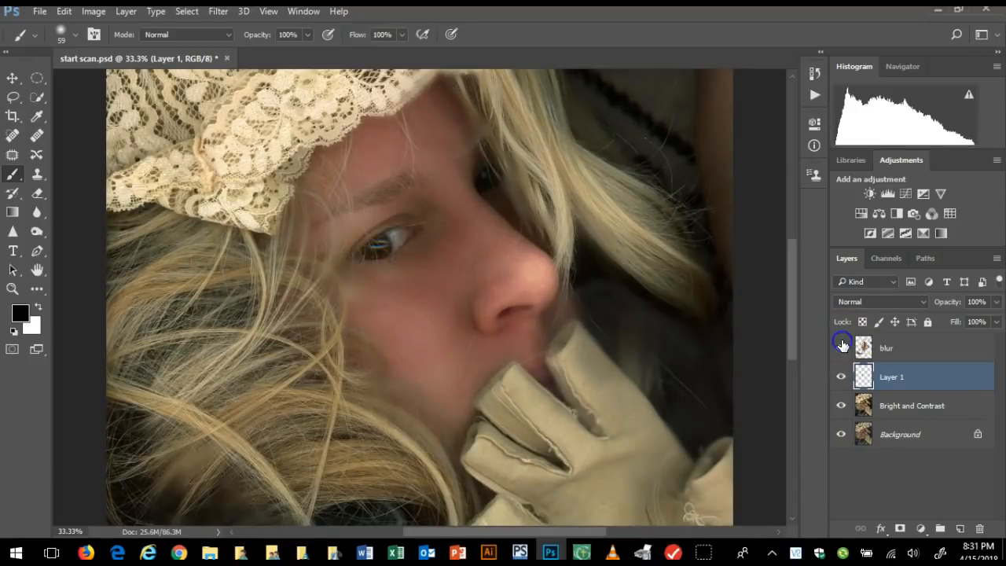
Rename the new iris layer as "eye color"
{"action": "double_click", "coordinate": [897, 375]}
{"action": "left_click", "coordinate": [966, 371]}
{"action": "left_click", "coordinate": [904, 374]}
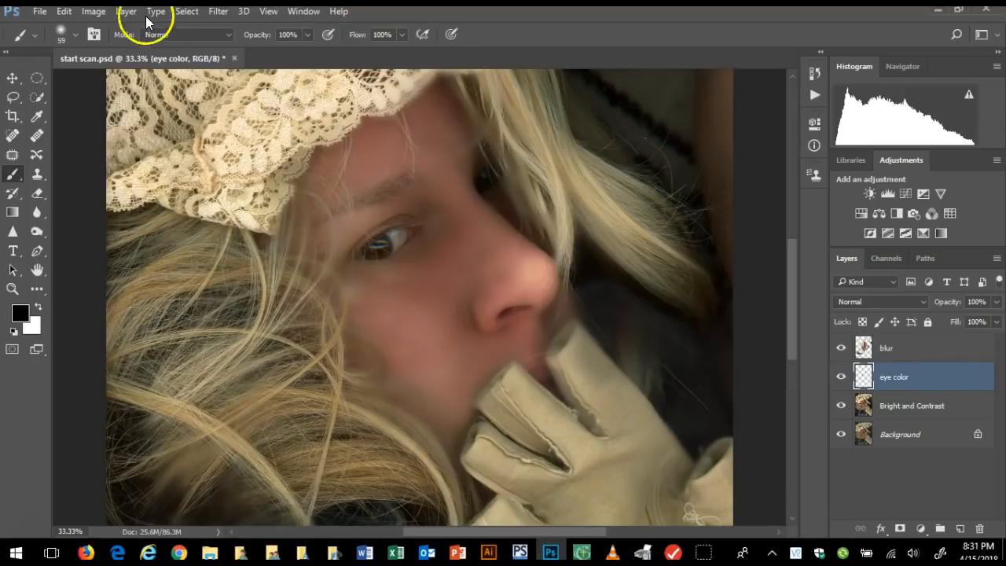
Recolor the iris blue with a Hue/Saturation adjustment: hue -162, saturation +32 and lightness +4
{"action": "left_click", "coordinate": [94, 13]}
{"action": "mouse_move", "coordinate": [122, 50]}
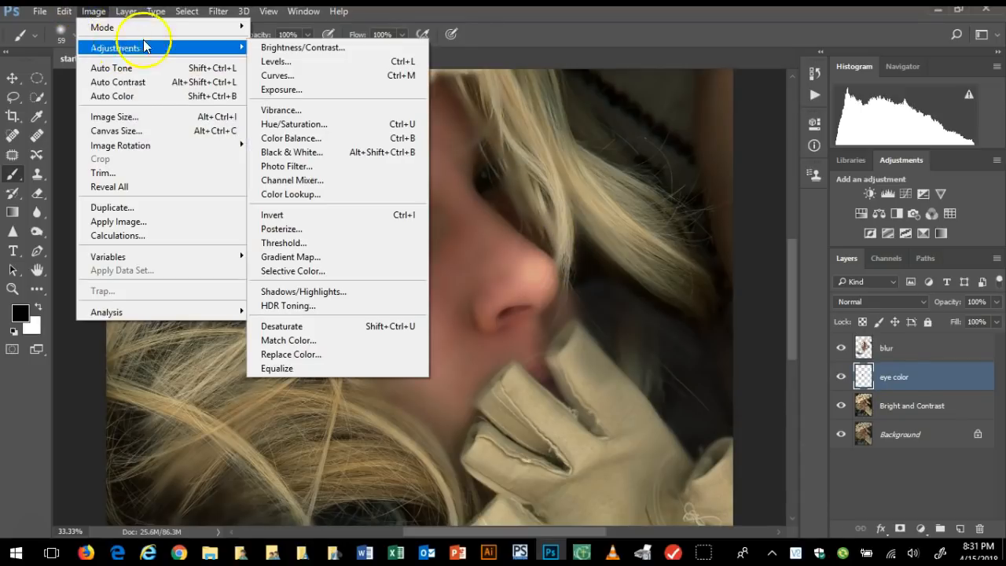
{"action": "left_click", "coordinate": [296, 125]}
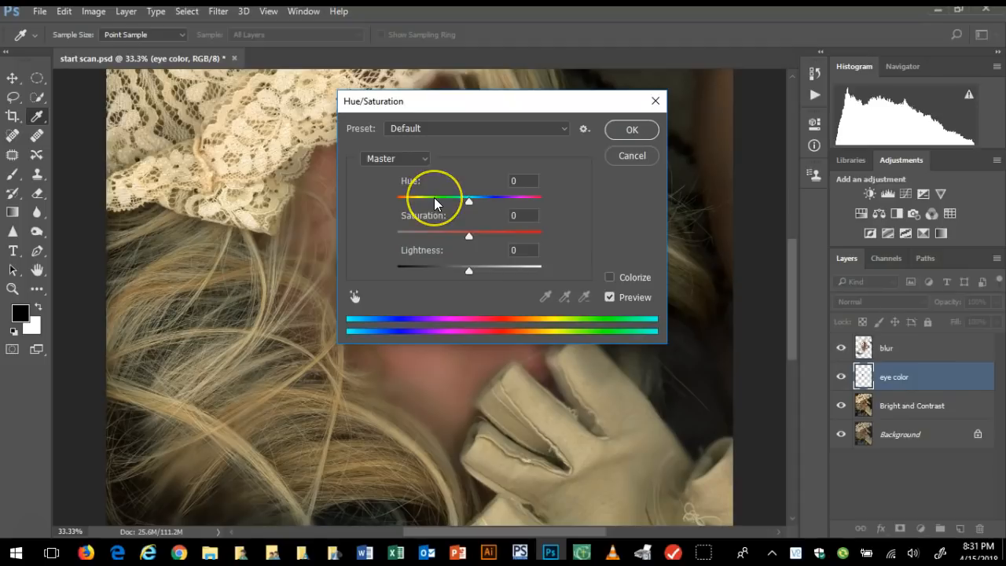
{"action": "left_click_drag", "start_coordinate": [425, 105], "coordinate": [634, 92]}
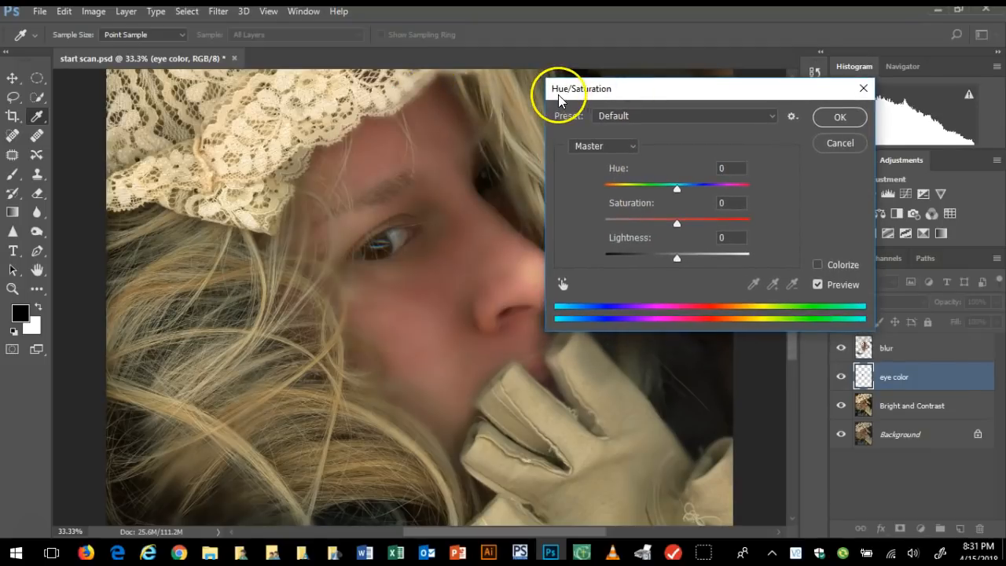
{"action": "left_click_drag", "start_coordinate": [678, 190], "coordinate": [611, 192]}
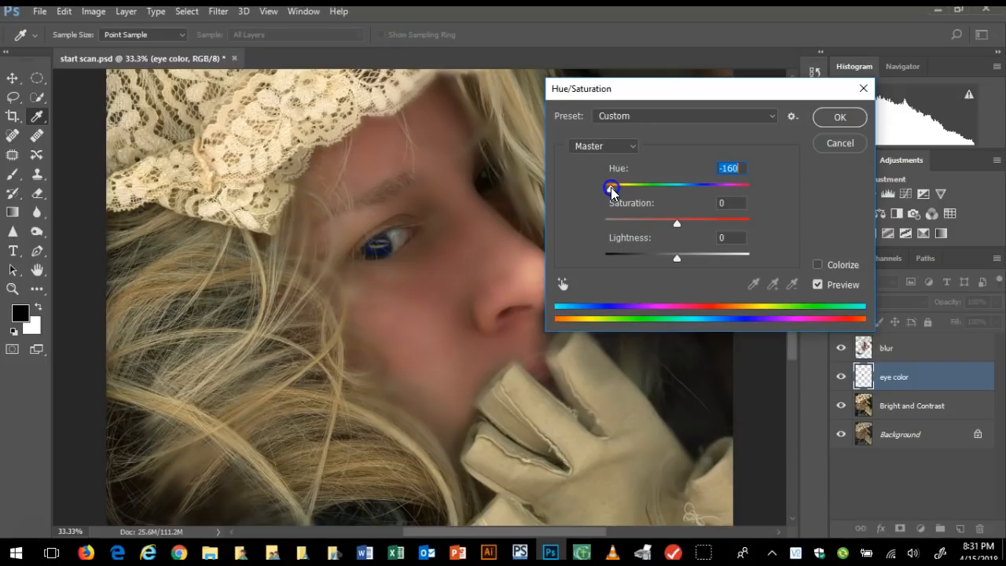
{"action": "left_click_drag", "start_coordinate": [611, 194], "coordinate": [611, 193]}
{"action": "mouse_move", "coordinate": [677, 223]}
{"action": "left_mouse_down"}
{"action": "mouse_move", "coordinate": [701, 225]}
{"action": "mouse_move", "coordinate": [632, 229]}
{"action": "mouse_move", "coordinate": [687, 229]}
{"action": "left_mouse_up"}
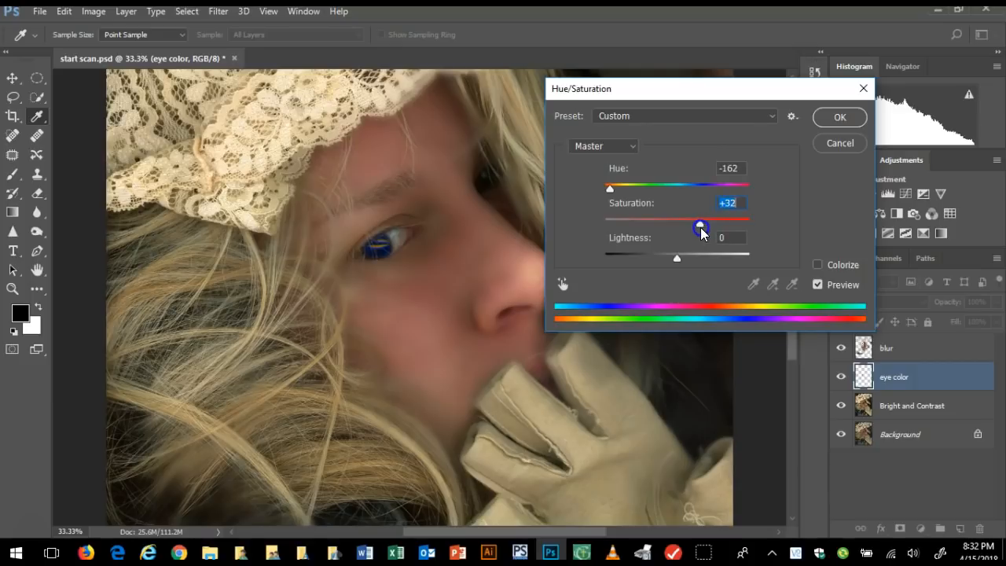
{"action": "left_click_drag", "start_coordinate": [676, 261], "coordinate": [684, 262]}
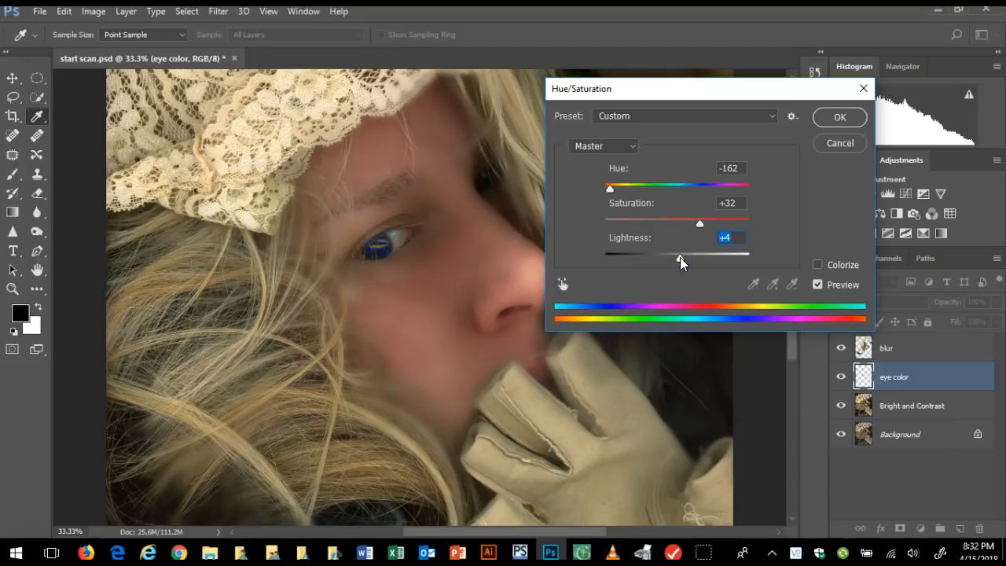
{"action": "left_click", "coordinate": [837, 118]}
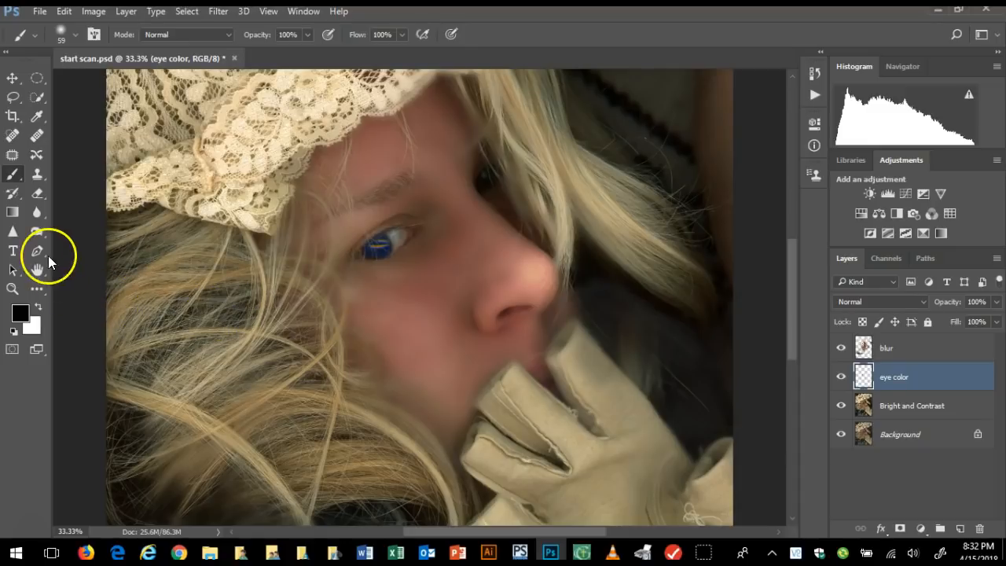
Clone dark blue over the lower yellow reflection in the iris using a soft 23 px Clone Stamp on the eye color layer
{"action": "left_click", "coordinate": [13, 290]}
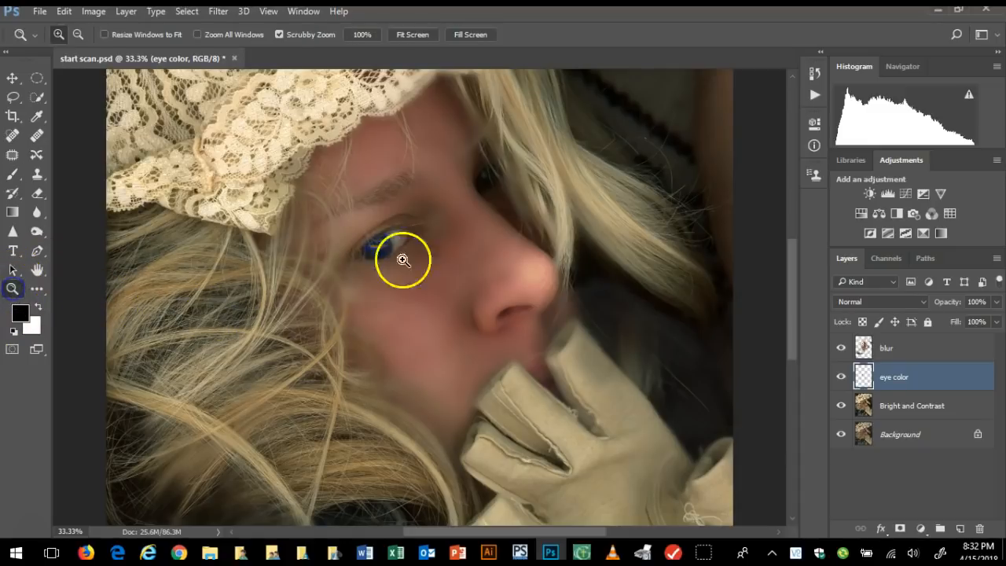
{"action": "left_click", "coordinate": [433, 288]}
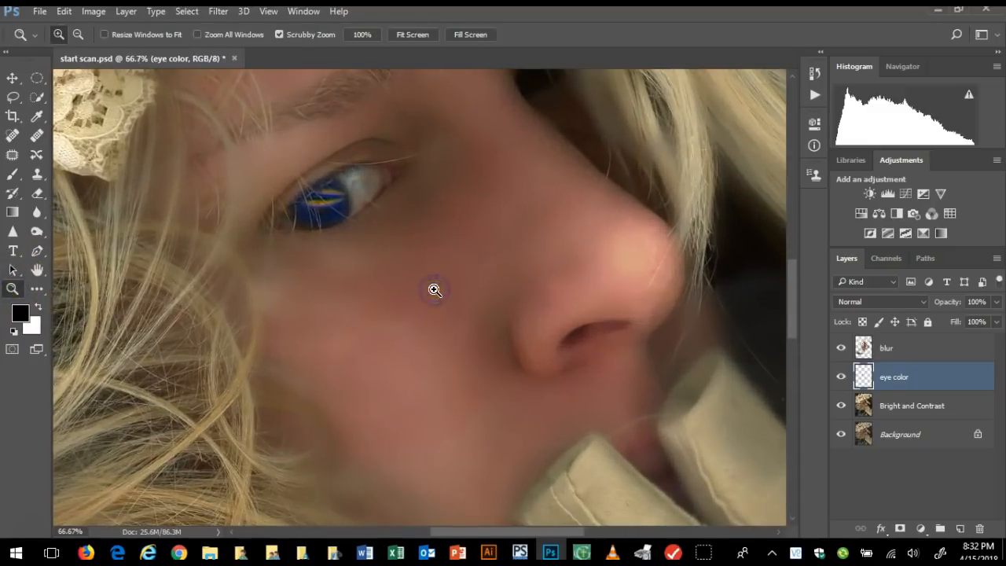
{"action": "left_click", "coordinate": [290, 281]}
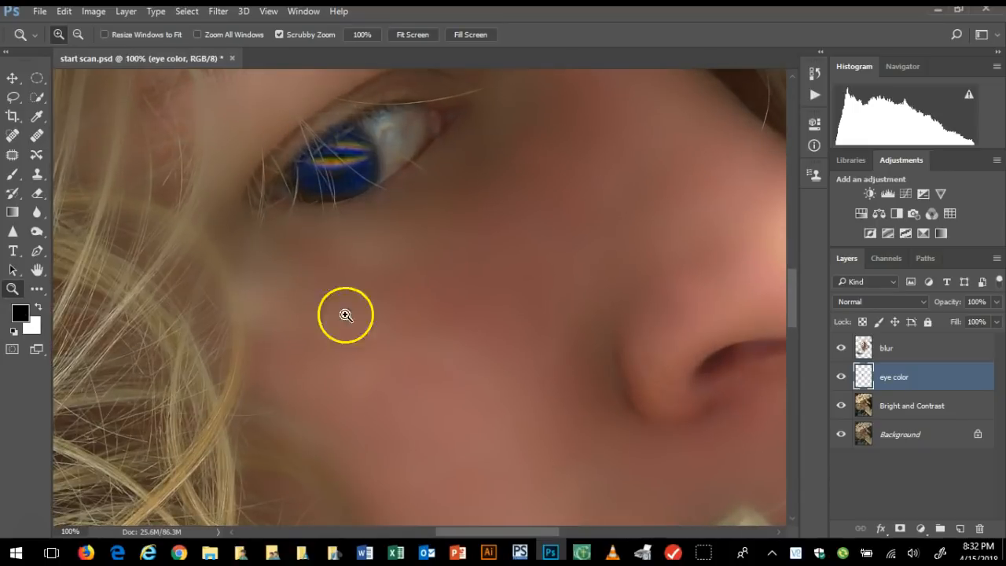
{"action": "scroll", "coordinate": [368, 338], "scroll_direction": "up", "scroll_amount": 2}
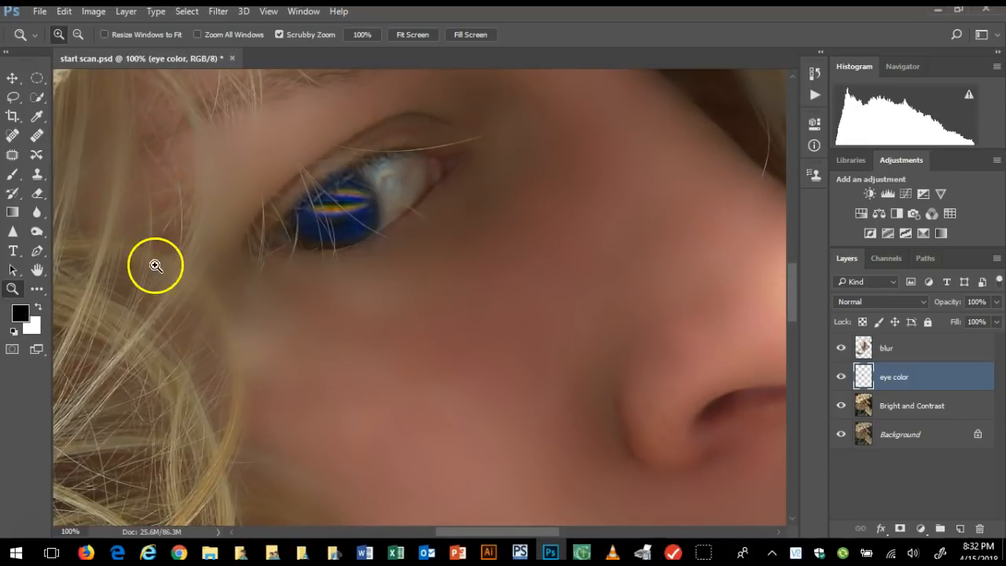
{"action": "left_click", "coordinate": [38, 174]}
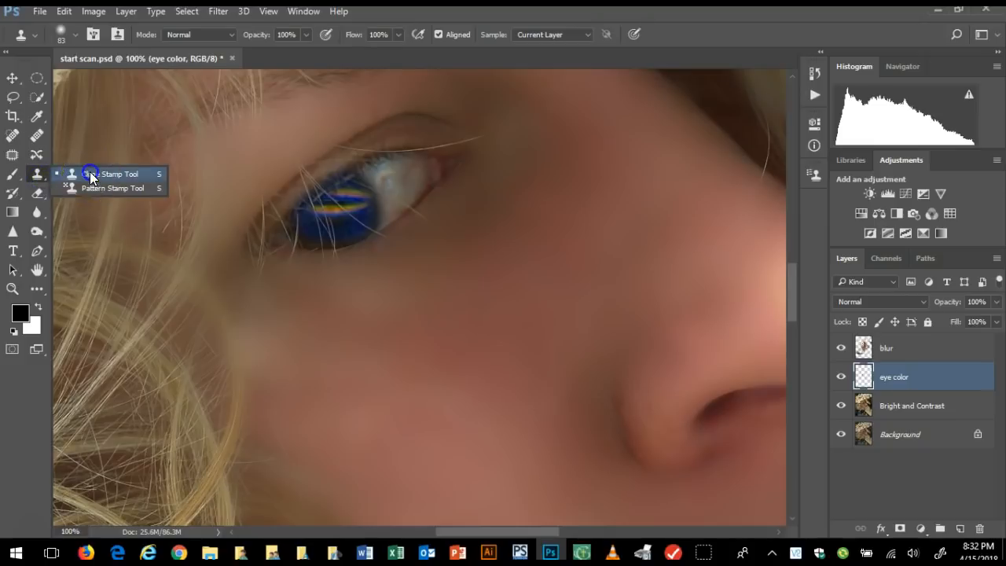
{"action": "left_click", "coordinate": [89, 173]}
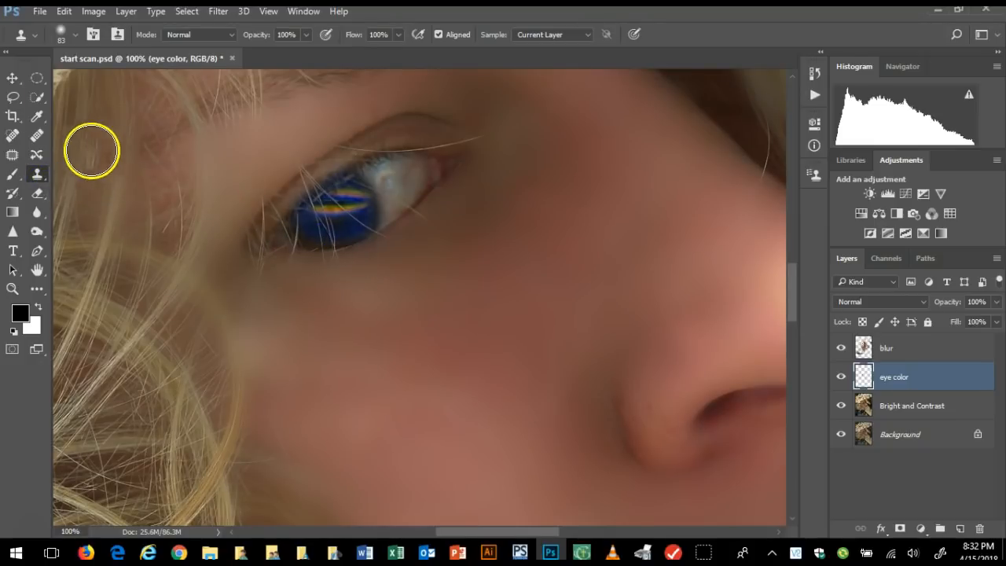
{"action": "left_click", "coordinate": [76, 34]}
{"action": "left_click_drag", "start_coordinate": [105, 85], "coordinate": [98, 81]}
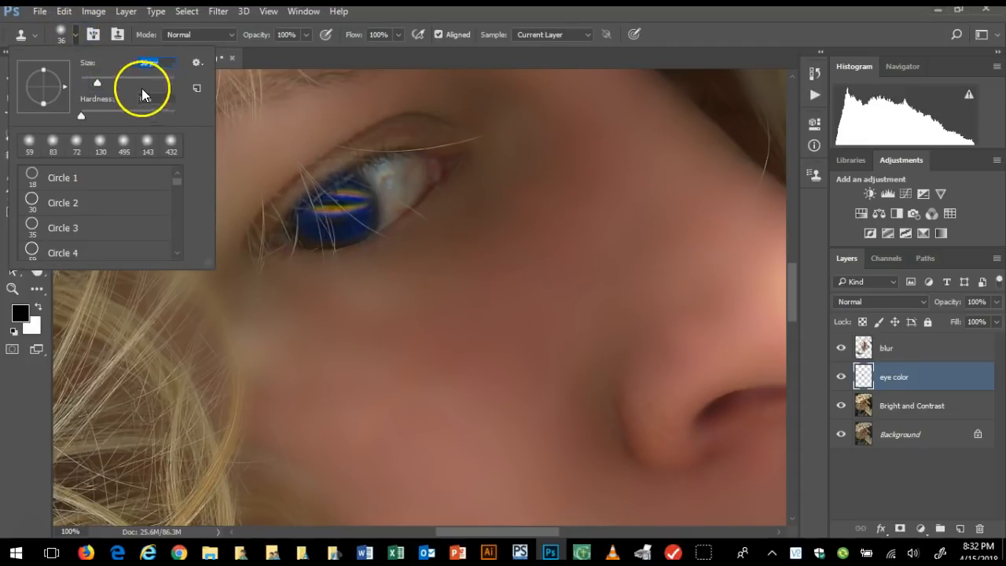
{"action": "left_click_drag", "start_coordinate": [98, 81], "coordinate": [92, 81]}
{"action": "mouse_move", "coordinate": [322, 189]}
{"action": "left_mouse_down"}
{"action": "mouse_move", "coordinate": [356, 222]}
{"action": "mouse_move", "coordinate": [346, 228]}
{"action": "mouse_move", "coordinate": [365, 216]}
{"action": "left_mouse_up"}
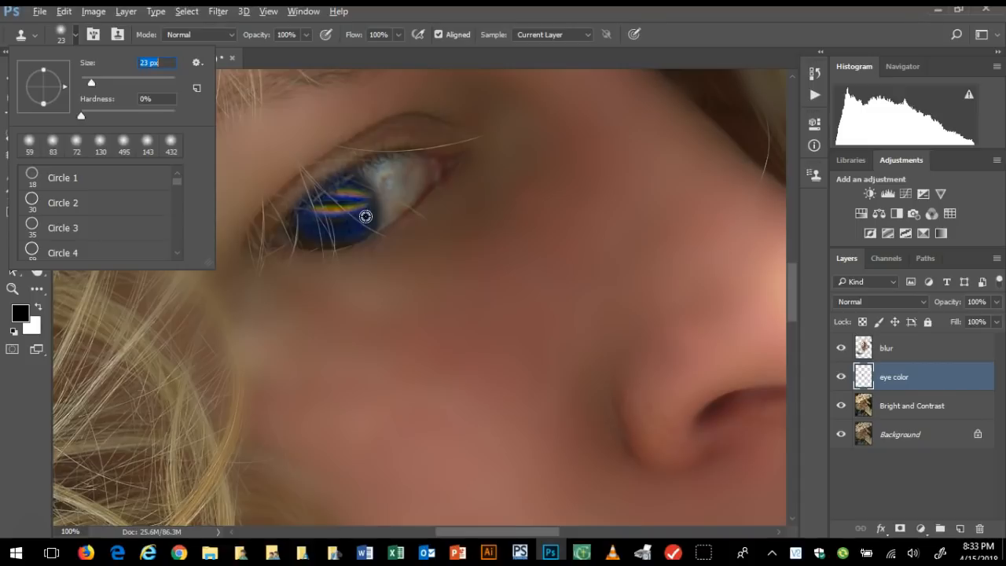
{"action": "left_click", "coordinate": [365, 217]}
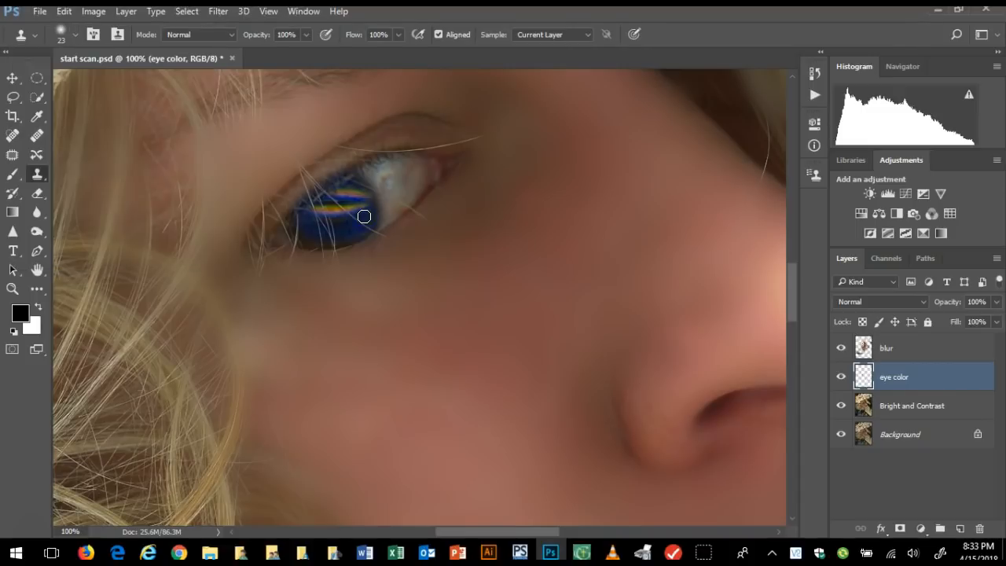
{"action": "mouse_move", "coordinate": [364, 217]}
{"action": "left_mouse_down"}
{"action": "mouse_move", "coordinate": [359, 202]}
{"action": "mouse_move", "coordinate": [343, 231]}
{"action": "mouse_move", "coordinate": [330, 211]}
{"action": "mouse_move", "coordinate": [345, 218]}
{"action": "mouse_move", "coordinate": [352, 207]}
{"action": "mouse_move", "coordinate": [349, 231]}
{"action": "mouse_move", "coordinate": [333, 215]}
{"action": "mouse_move", "coordinate": [339, 224]}
{"action": "left_mouse_up"}
{"action": "left_click_drag", "start_coordinate": [377, 225], "coordinate": [401, 238]}
{"action": "left_click_drag", "start_coordinate": [321, 225], "coordinate": [312, 220]}
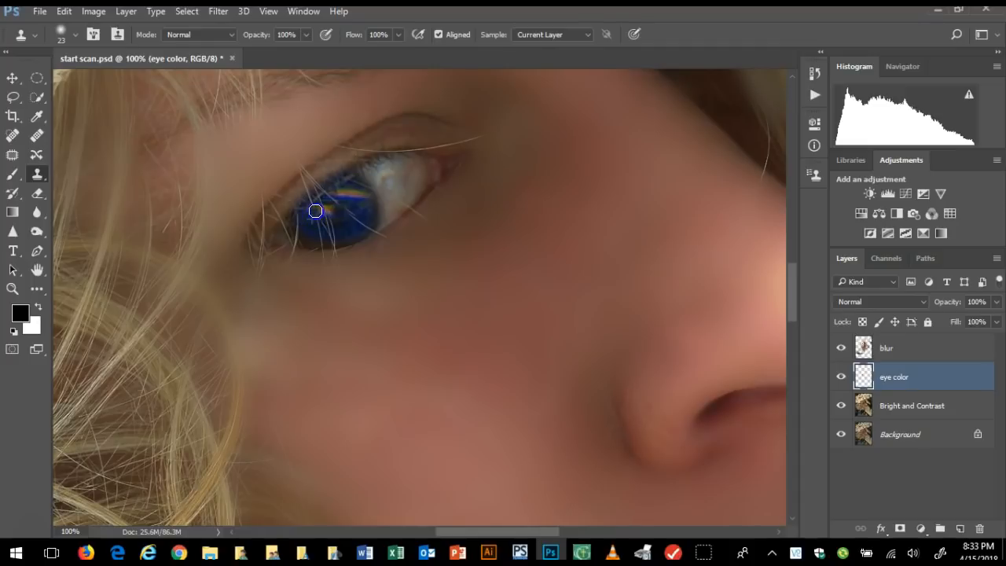
Clone over the remaining yellow reflections across the middle and upper part of the iris
{"action": "mouse_move", "coordinate": [331, 211]}
{"action": "left_mouse_down"}
{"action": "mouse_move", "coordinate": [417, 218]}
{"action": "mouse_move", "coordinate": [370, 209]}
{"action": "mouse_move", "coordinate": [359, 180]}
{"action": "mouse_move", "coordinate": [361, 195]}
{"action": "mouse_move", "coordinate": [393, 209]}
{"action": "mouse_move", "coordinate": [361, 194]}
{"action": "mouse_move", "coordinate": [365, 216]}
{"action": "left_mouse_up"}
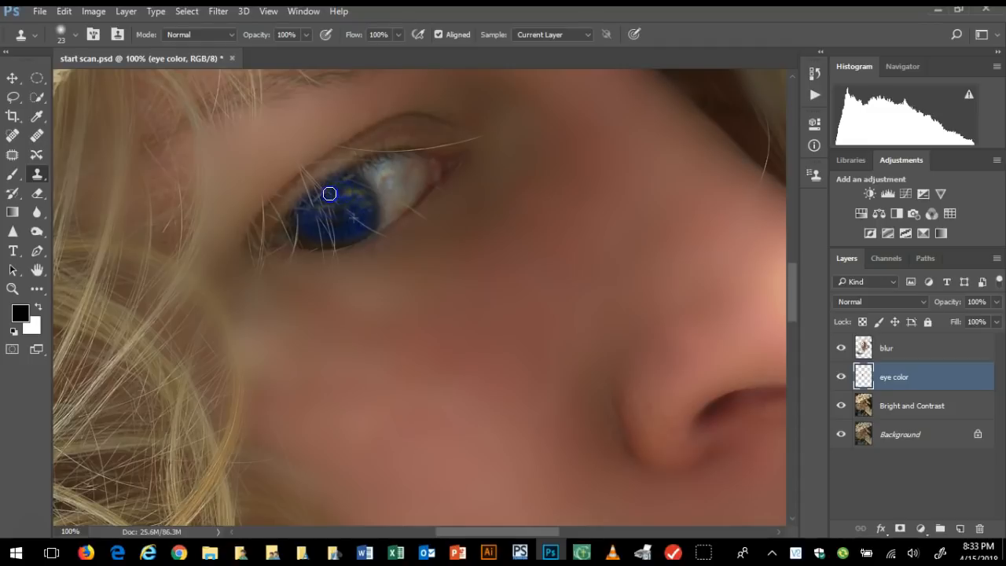
{"action": "mouse_move", "coordinate": [510, 422]}
{"action": "left_mouse_down"}
{"action": "mouse_move", "coordinate": [426, 306]}
{"action": "mouse_move", "coordinate": [342, 223]}
{"action": "mouse_move", "coordinate": [421, 185]}
{"action": "mouse_move", "coordinate": [401, 232]}
{"action": "mouse_move", "coordinate": [405, 197]}
{"action": "mouse_move", "coordinate": [410, 183]}
{"action": "mouse_move", "coordinate": [399, 241]}
{"action": "mouse_move", "coordinate": [394, 214]}
{"action": "mouse_move", "coordinate": [415, 166]}
{"action": "mouse_move", "coordinate": [389, 183]}
{"action": "mouse_move", "coordinate": [405, 180]}
{"action": "mouse_move", "coordinate": [389, 218]}
{"action": "mouse_move", "coordinate": [386, 168]}
{"action": "mouse_move", "coordinate": [389, 202]}
{"action": "mouse_move", "coordinate": [413, 168]}
{"action": "mouse_move", "coordinate": [394, 175]}
{"action": "mouse_move", "coordinate": [405, 177]}
{"action": "mouse_move", "coordinate": [404, 212]}
{"action": "mouse_move", "coordinate": [390, 170]}
{"action": "left_mouse_up"}
{"action": "mouse_move", "coordinate": [382, 190]}
{"action": "left_mouse_down"}
{"action": "mouse_move", "coordinate": [396, 193]}
{"action": "mouse_move", "coordinate": [420, 160]}
{"action": "mouse_move", "coordinate": [407, 166]}
{"action": "mouse_move", "coordinate": [393, 150]}
{"action": "mouse_move", "coordinate": [373, 171]}
{"action": "left_mouse_up"}
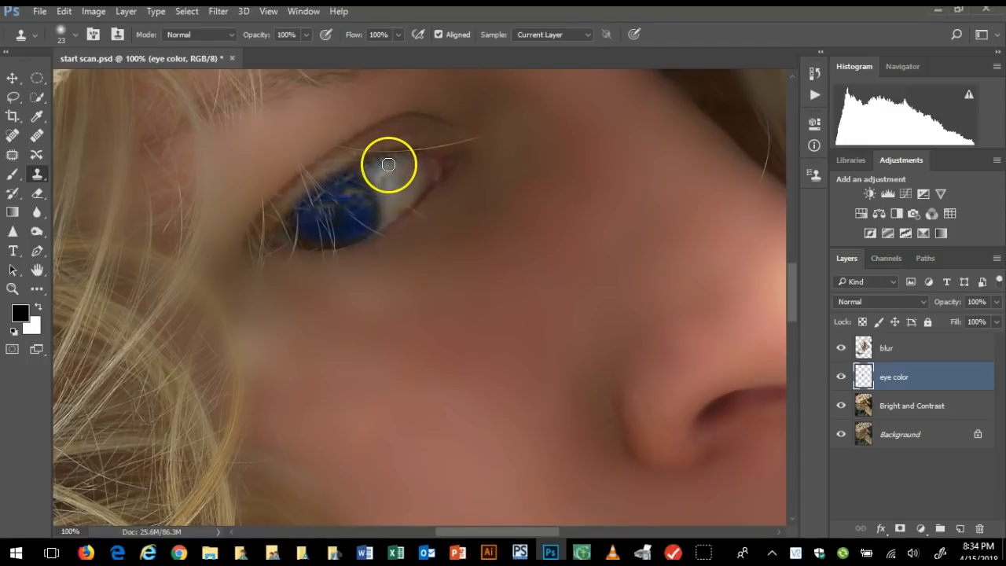
Clone over the stray hair and blemishes in the white of the eye on the Bright and Contrast layer
{"action": "left_click", "coordinate": [908, 406]}
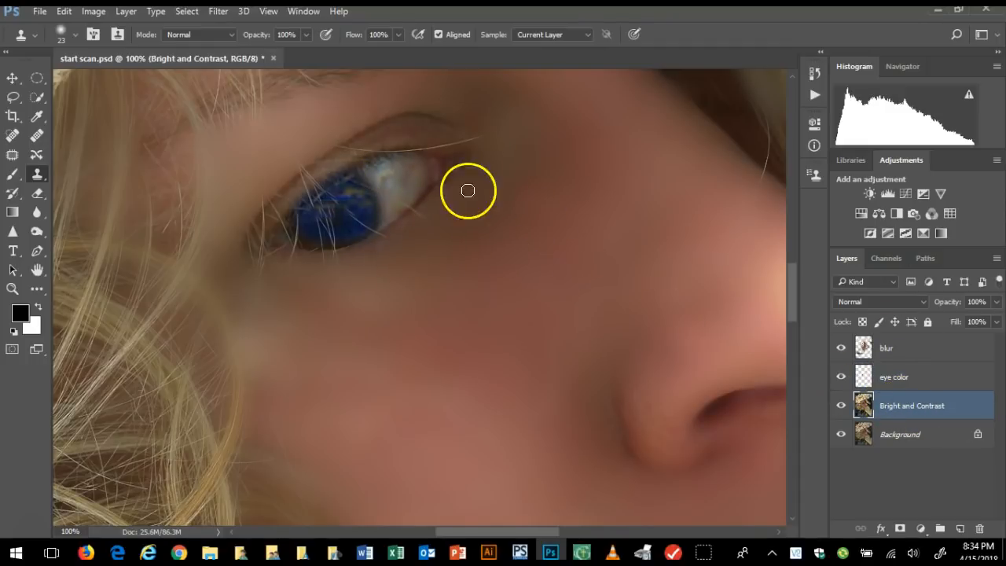
{"action": "right_click", "coordinate": [393, 192]}
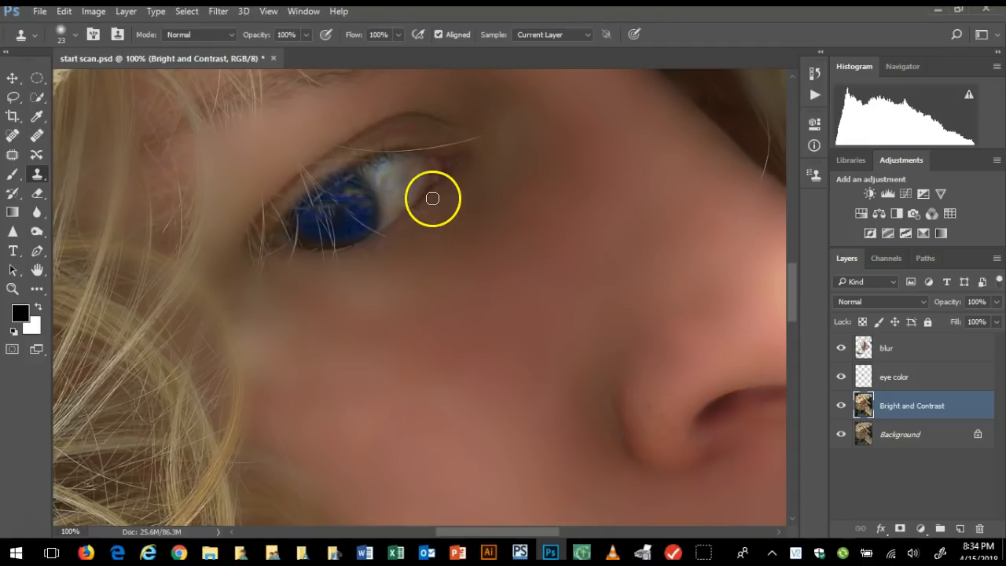
{"action": "left_click", "coordinate": [402, 198]}
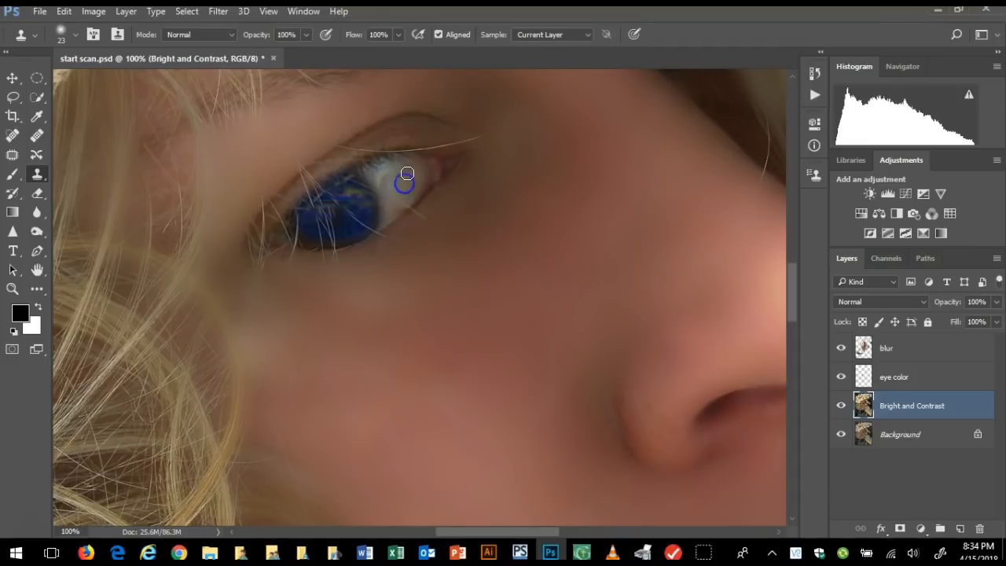
{"action": "left_click", "coordinate": [395, 196]}
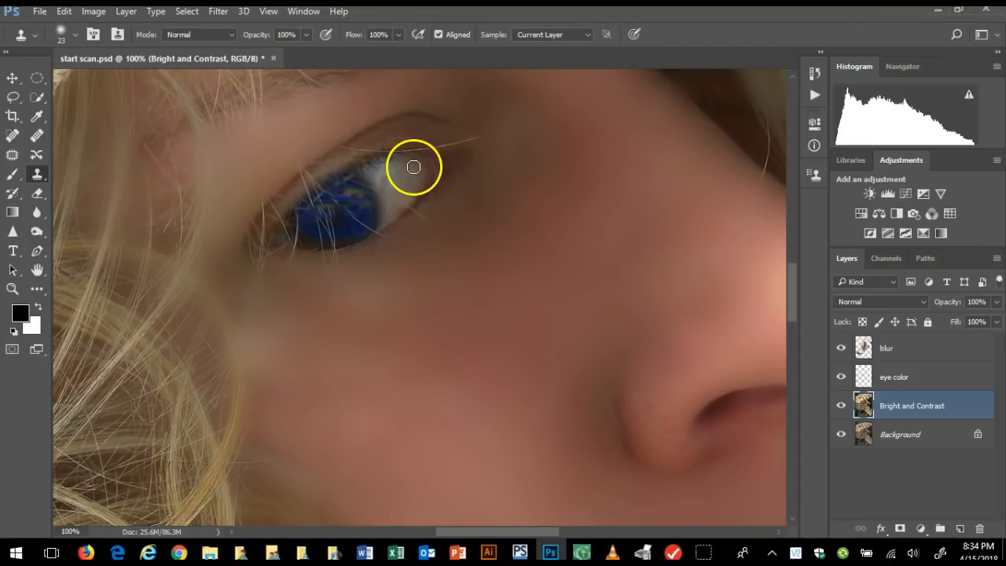
{"action": "left_click_drag", "start_coordinate": [412, 177], "coordinate": [413, 163]}
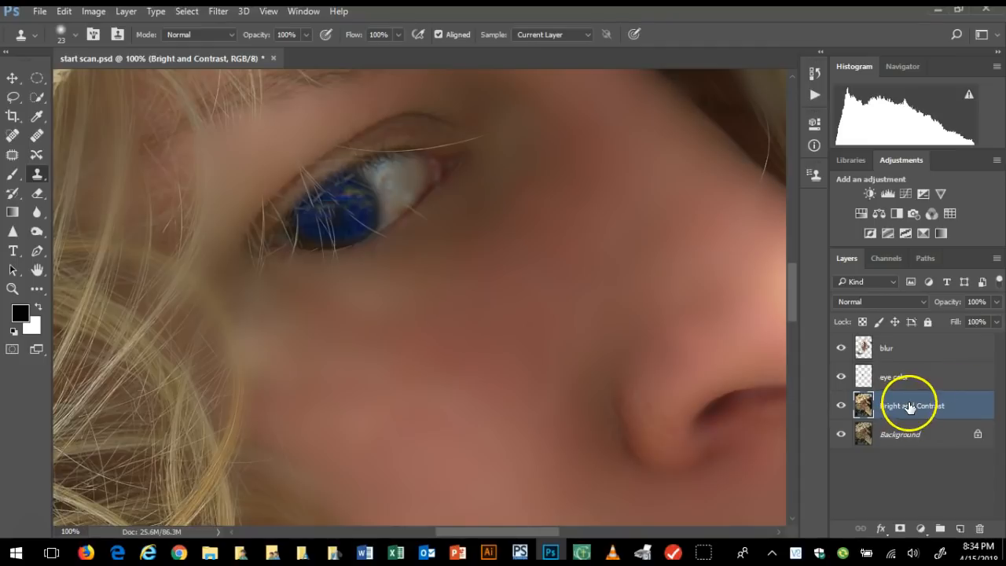
Darken the outer corner and lash line of the eye with a 23 px Burn tool set to Shadows at 13% exposure
{"action": "left_click", "coordinate": [46, 275]}
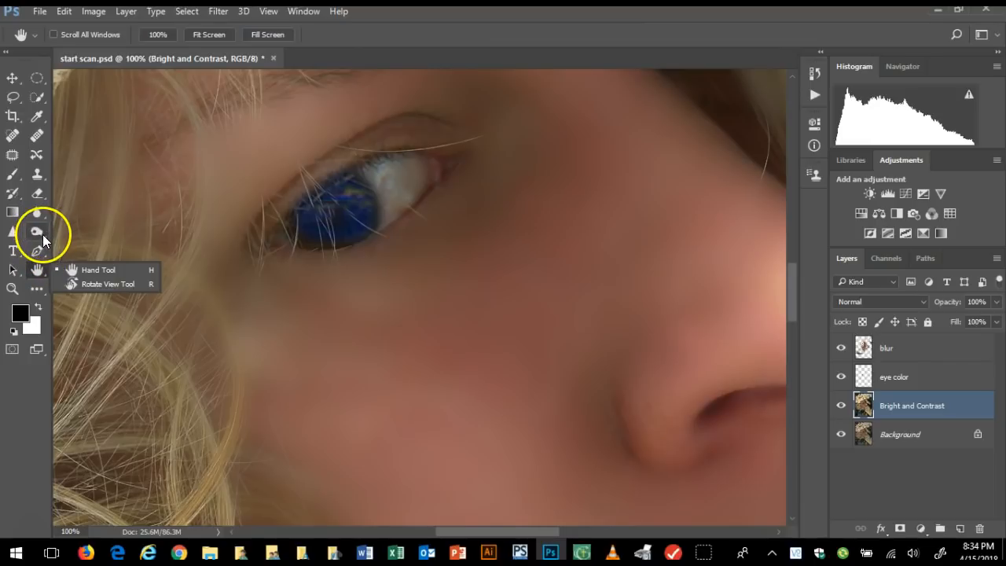
{"action": "left_click", "coordinate": [43, 235]}
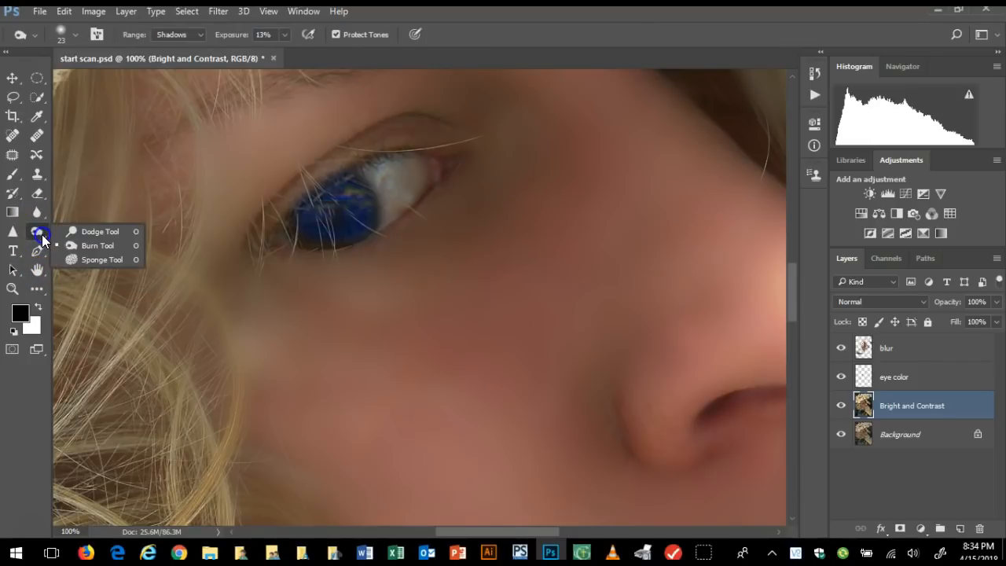
{"action": "left_click", "coordinate": [93, 231]}
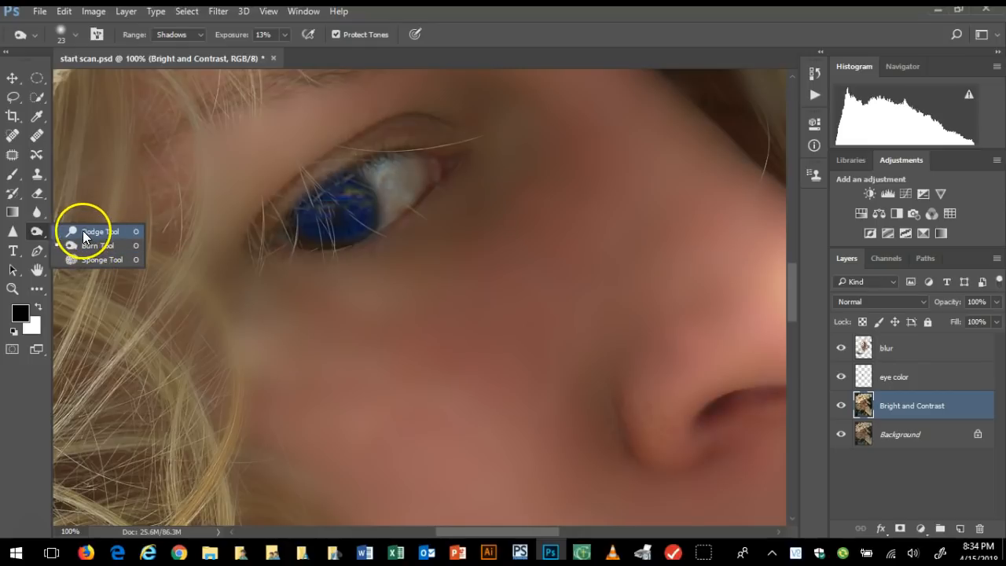
{"action": "left_click", "coordinate": [84, 235]}
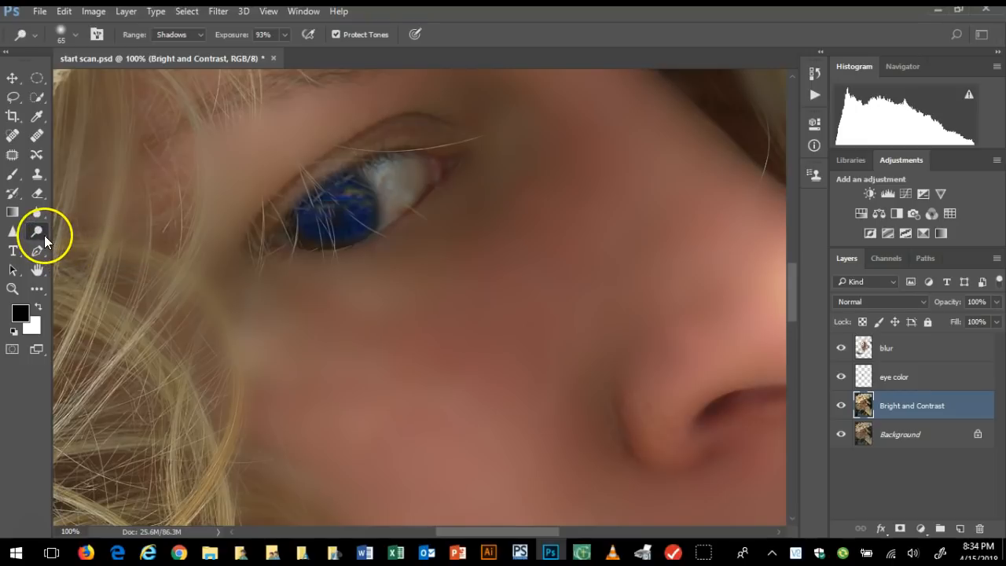
{"action": "left_click", "coordinate": [47, 238]}
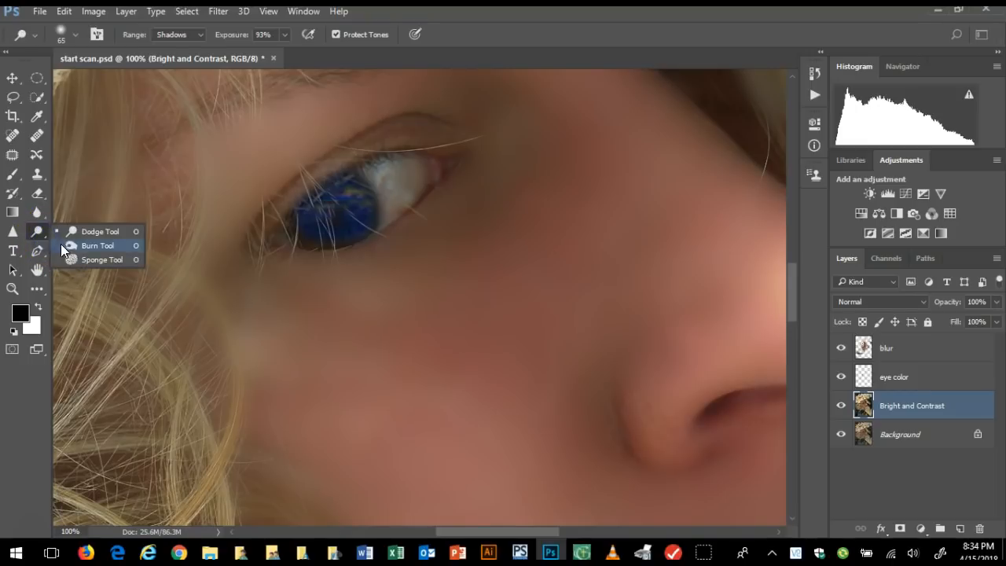
{"action": "left_click", "coordinate": [77, 244]}
{"action": "left_click_drag", "start_coordinate": [258, 241], "coordinate": [280, 203]}
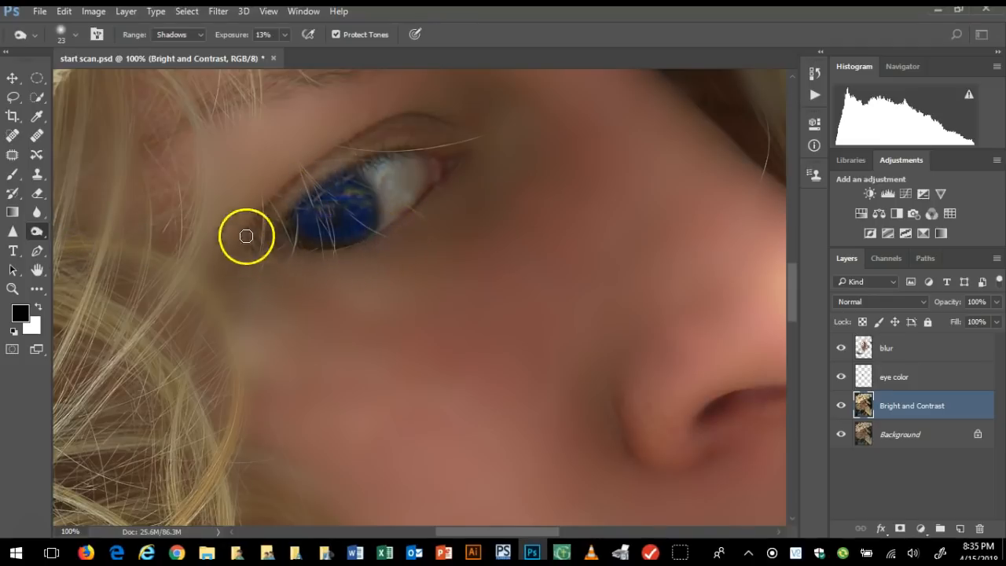
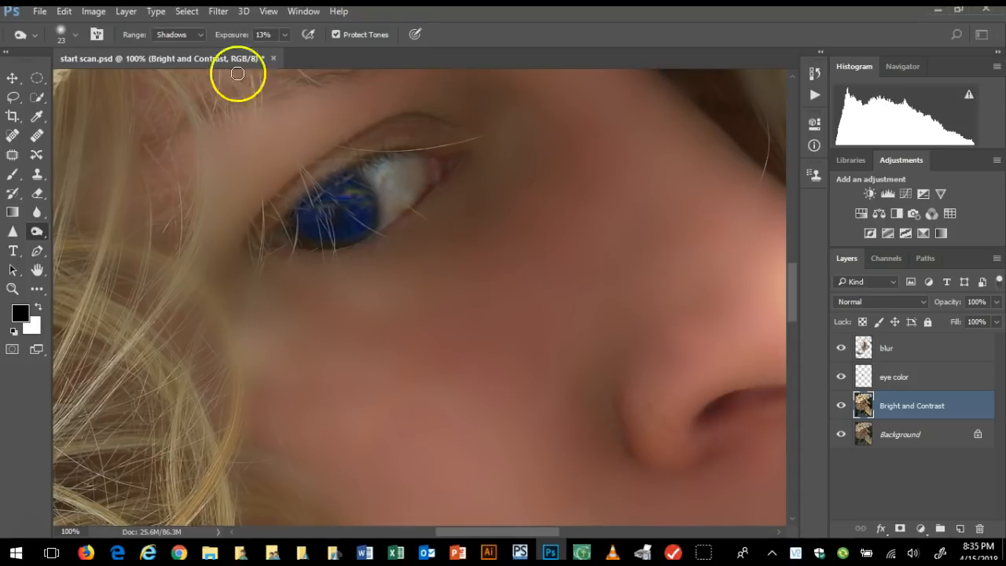
Darken the upper lash line over the iris and eye white with the Burn tool on Shadows, raising the exposure to 51%
{"action": "left_click", "coordinate": [202, 35]}
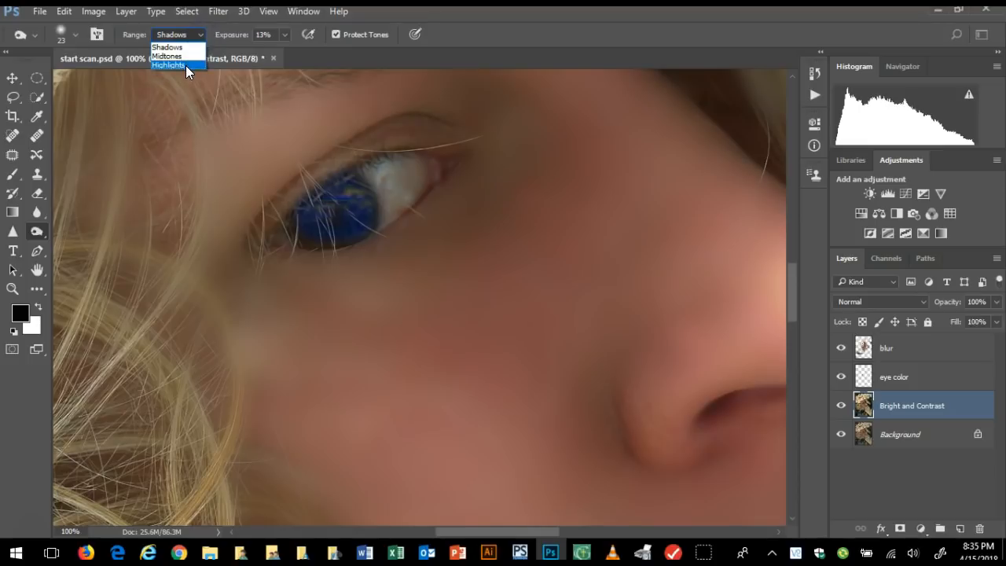
{"action": "left_click", "coordinate": [181, 47]}
{"action": "mouse_move", "coordinate": [283, 207]}
{"action": "left_mouse_down"}
{"action": "mouse_move", "coordinate": [412, 144]}
{"action": "mouse_move", "coordinate": [274, 211]}
{"action": "mouse_move", "coordinate": [383, 171]}
{"action": "mouse_move", "coordinate": [424, 139]}
{"action": "mouse_move", "coordinate": [352, 166]}
{"action": "mouse_move", "coordinate": [415, 126]}
{"action": "mouse_move", "coordinate": [364, 132]}
{"action": "mouse_move", "coordinate": [252, 211]}
{"action": "mouse_move", "coordinate": [404, 116]}
{"action": "mouse_move", "coordinate": [478, 125]}
{"action": "left_mouse_up"}
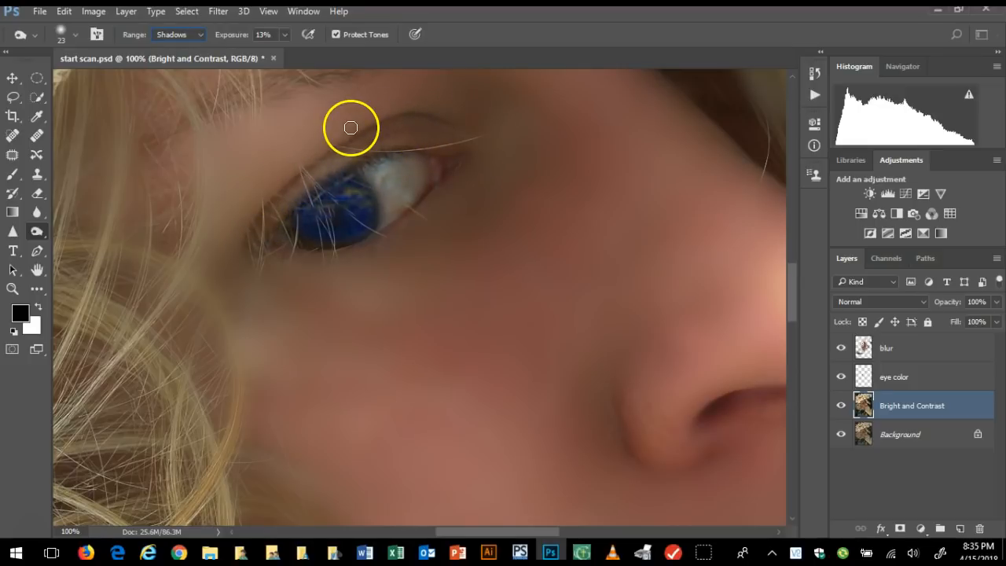
{"action": "left_click", "coordinate": [286, 34]}
{"action": "left_click_drag", "start_coordinate": [286, 52], "coordinate": [311, 53]}
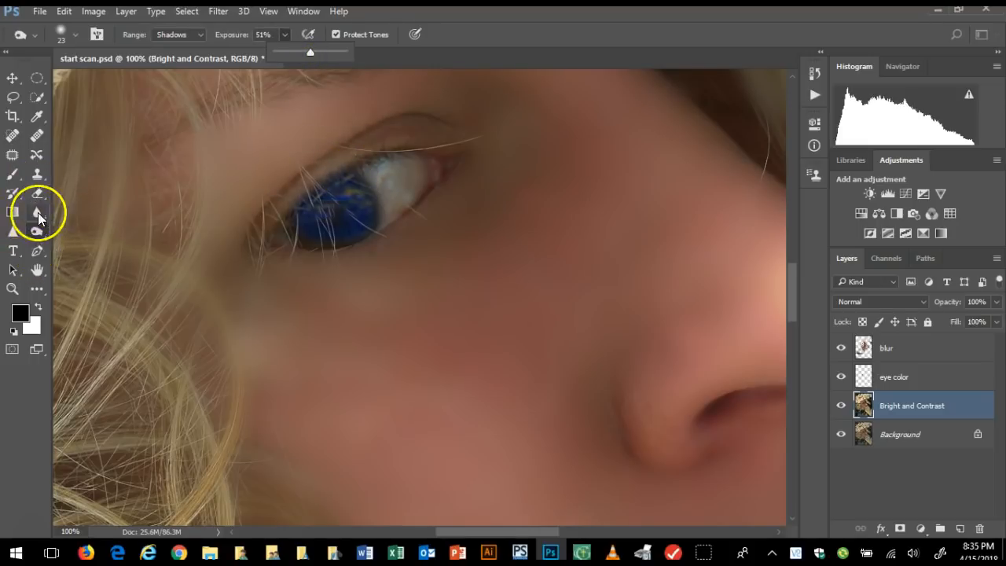
{"action": "mouse_move", "coordinate": [378, 157]}
{"action": "left_mouse_down"}
{"action": "mouse_move", "coordinate": [349, 167]}
{"action": "mouse_move", "coordinate": [380, 154]}
{"action": "left_mouse_up"}
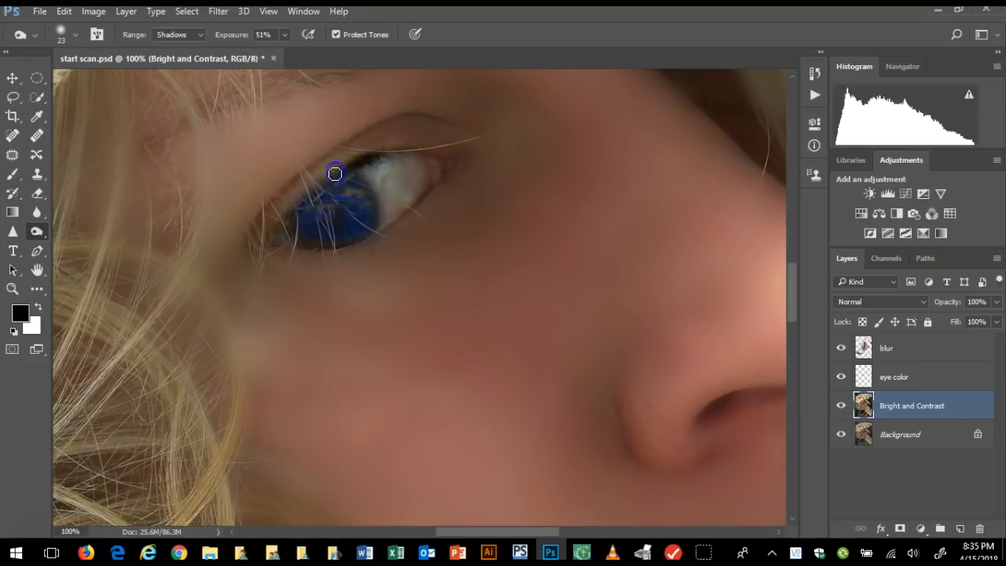
{"action": "left_click", "coordinate": [306, 193]}
{"action": "left_click", "coordinate": [290, 211]}
{"action": "left_click", "coordinate": [404, 158]}
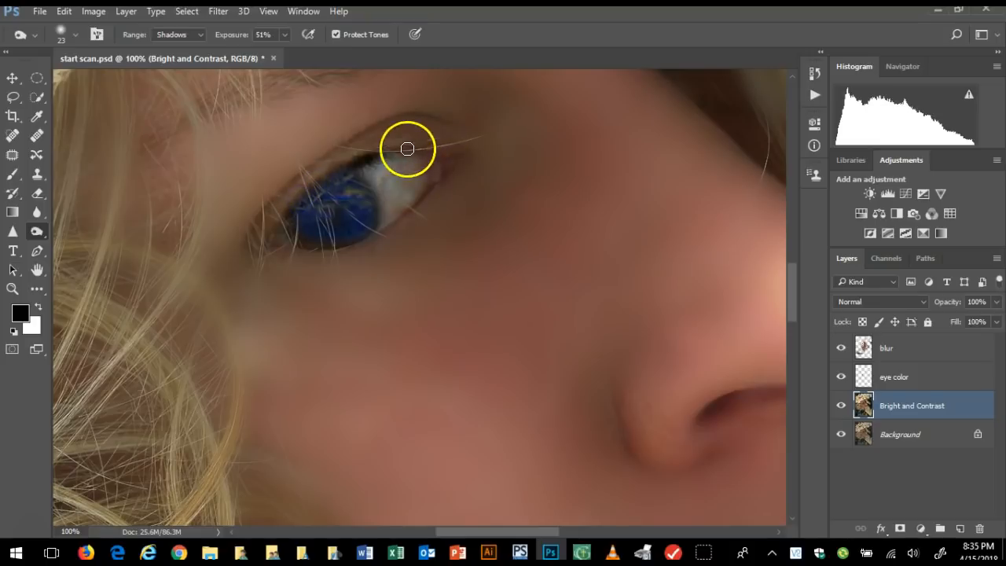
{"action": "left_click", "coordinate": [393, 216]}
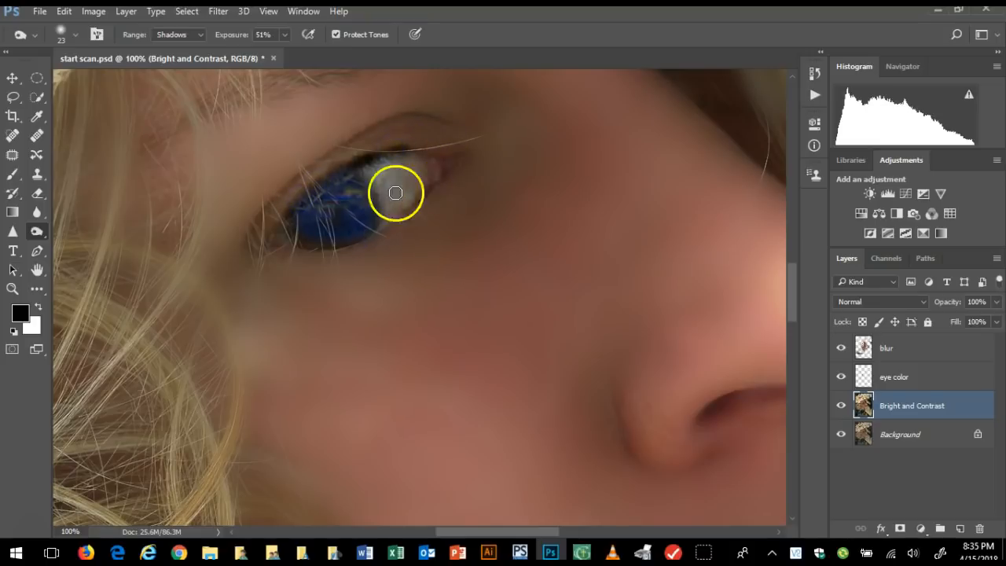
Reduce the Burn brush to 12 px, try a stroke along the eyelid crease and undo it
{"action": "left_click", "coordinate": [76, 33]}
{"action": "left_click_drag", "start_coordinate": [88, 81], "coordinate": [86, 80]}
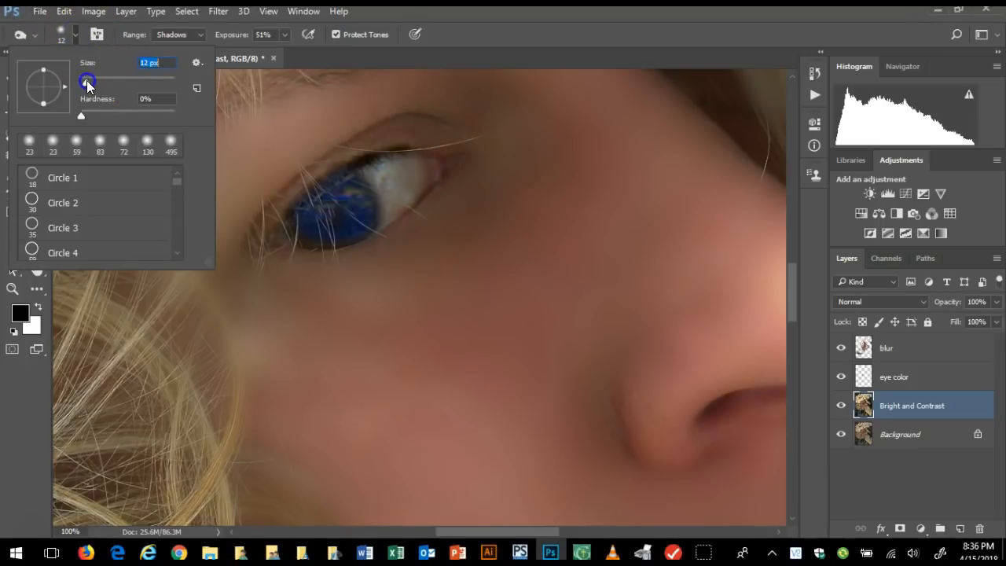
{"action": "left_click", "coordinate": [446, 124]}
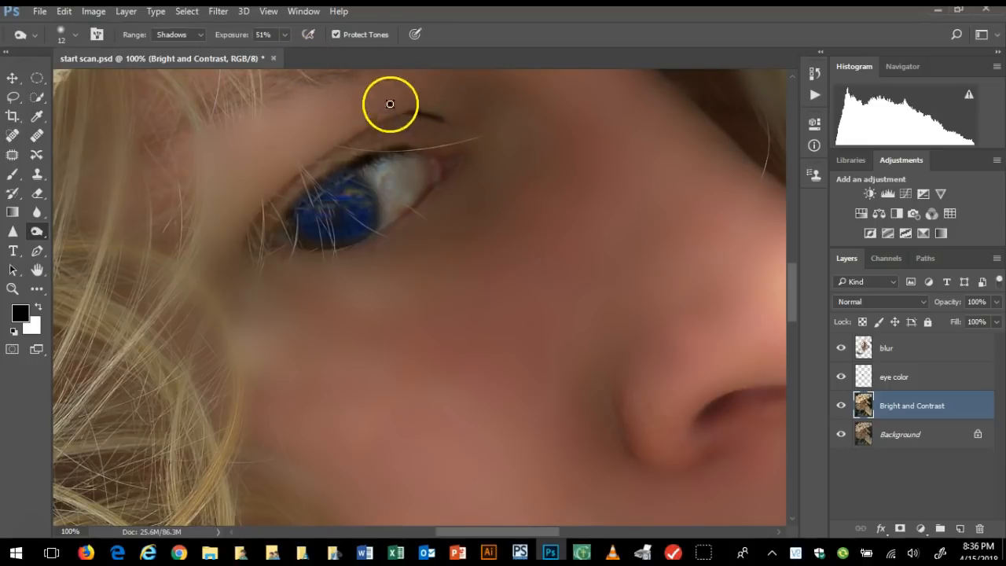
{"action": "left_click", "coordinate": [63, 11]}
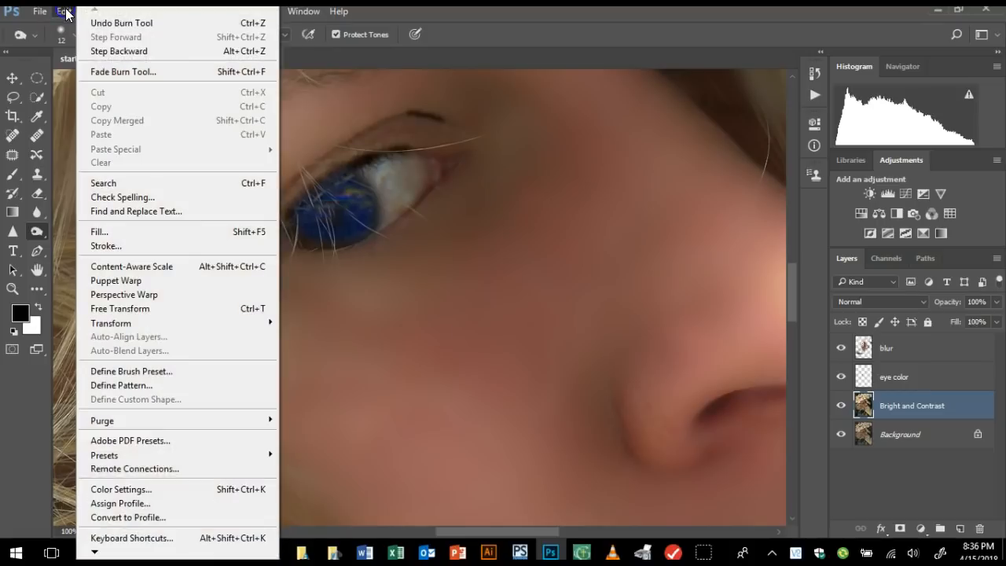
{"action": "left_click", "coordinate": [92, 49]}
Lower the Burn exposure to 14% and darken the eyelid crease and the outer rim of the eye
{"action": "left_click", "coordinate": [284, 35]}
{"action": "left_click_drag", "start_coordinate": [284, 50], "coordinate": [260, 53]}
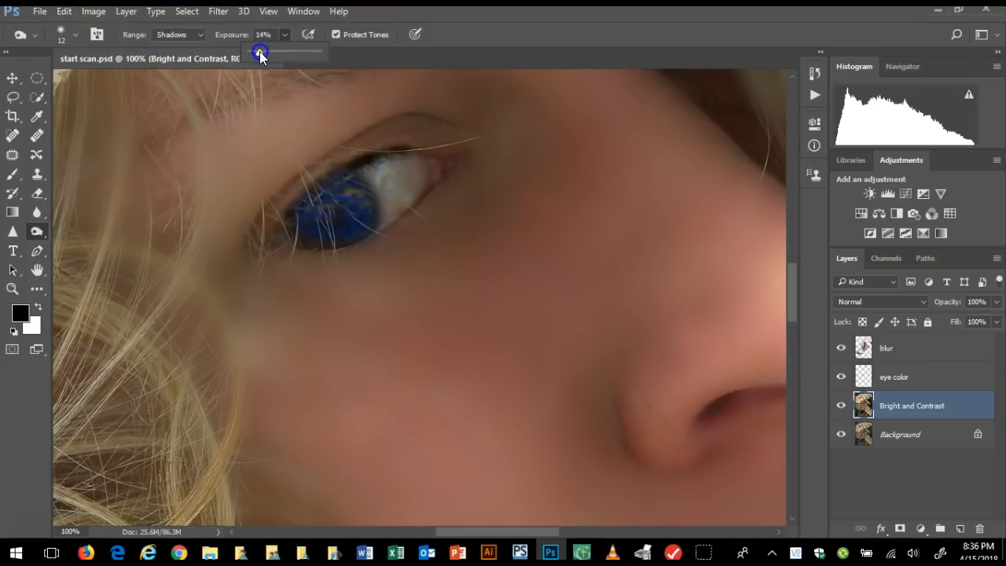
{"action": "left_click", "coordinate": [427, 116]}
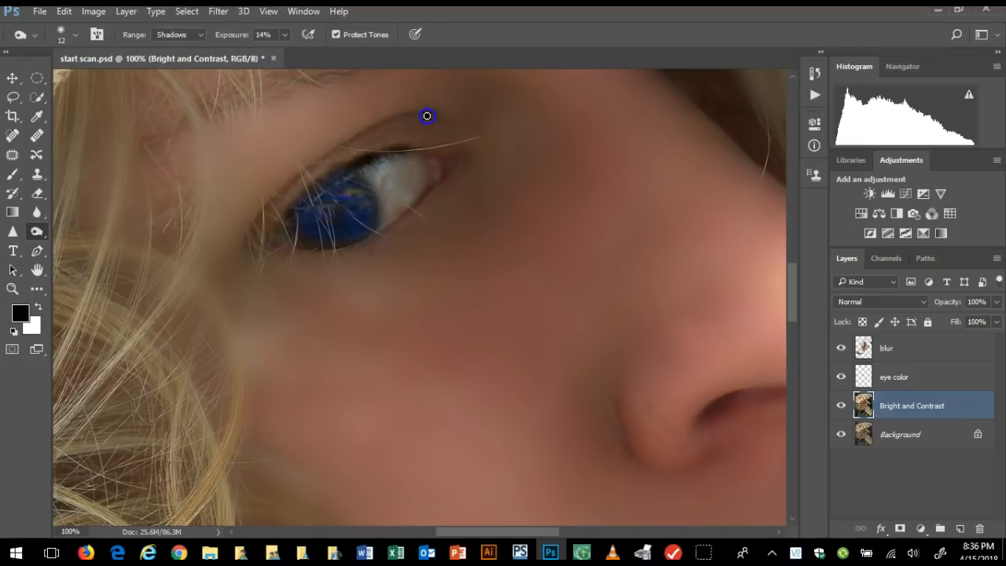
{"action": "left_click", "coordinate": [400, 113]}
{"action": "left_click_drag", "start_coordinate": [325, 156], "coordinate": [314, 160]}
{"action": "mouse_move", "coordinate": [293, 180]}
{"action": "left_mouse_down"}
{"action": "mouse_move", "coordinate": [268, 205]}
{"action": "mouse_move", "coordinate": [280, 190]}
{"action": "left_mouse_up"}
{"action": "left_click_drag", "start_coordinate": [252, 234], "coordinate": [272, 197]}
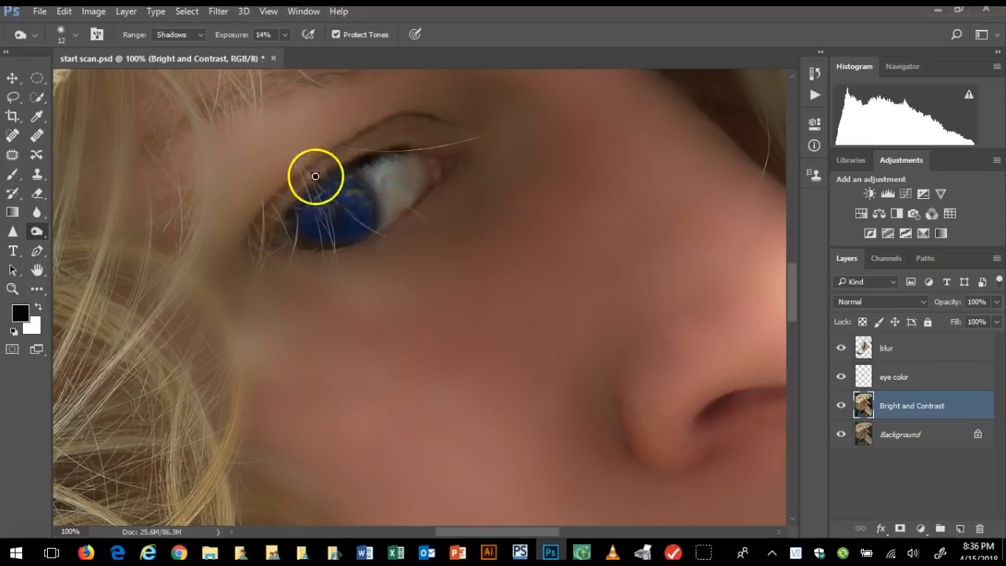
{"action": "left_click_drag", "start_coordinate": [333, 202], "coordinate": [335, 205]}
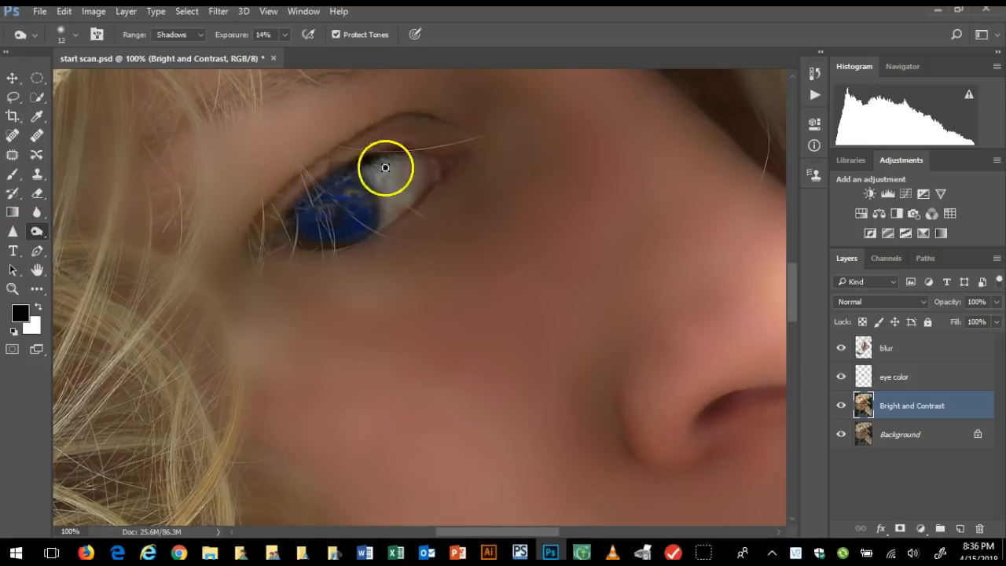
{"action": "mouse_move", "coordinate": [405, 200]}
{"action": "left_mouse_down"}
{"action": "mouse_move", "coordinate": [391, 205]}
{"action": "mouse_move", "coordinate": [398, 177]}
{"action": "left_mouse_up"}
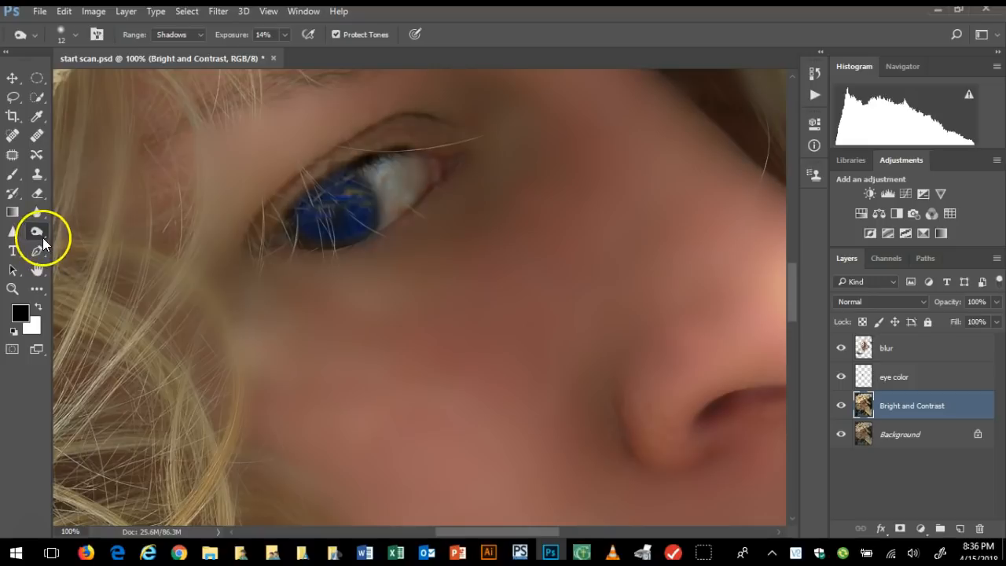
Brighten the white of the eye with a 65 px Dodge tool set to Highlights at 36% exposure
{"action": "left_click", "coordinate": [39, 231]}
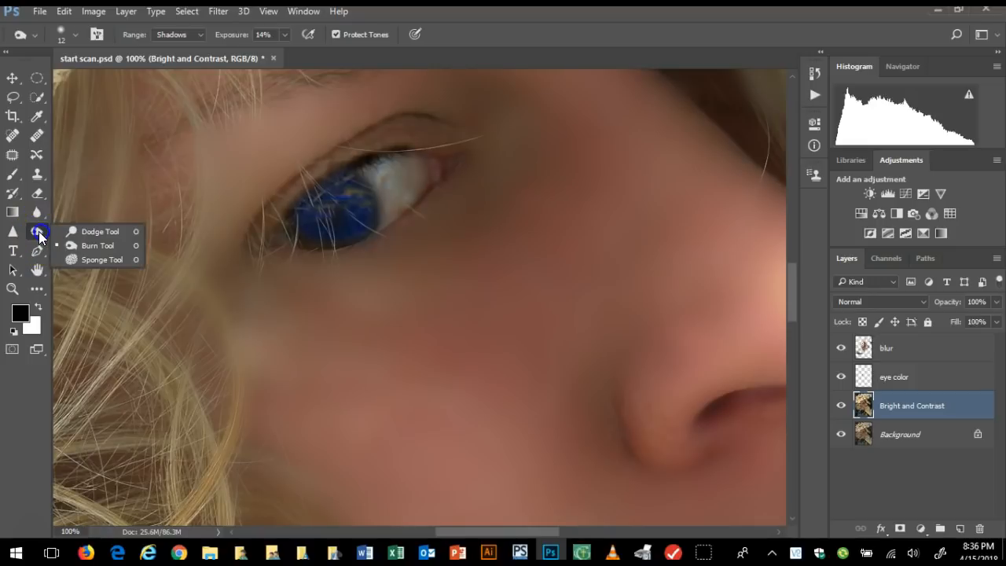
{"action": "left_click", "coordinate": [86, 231]}
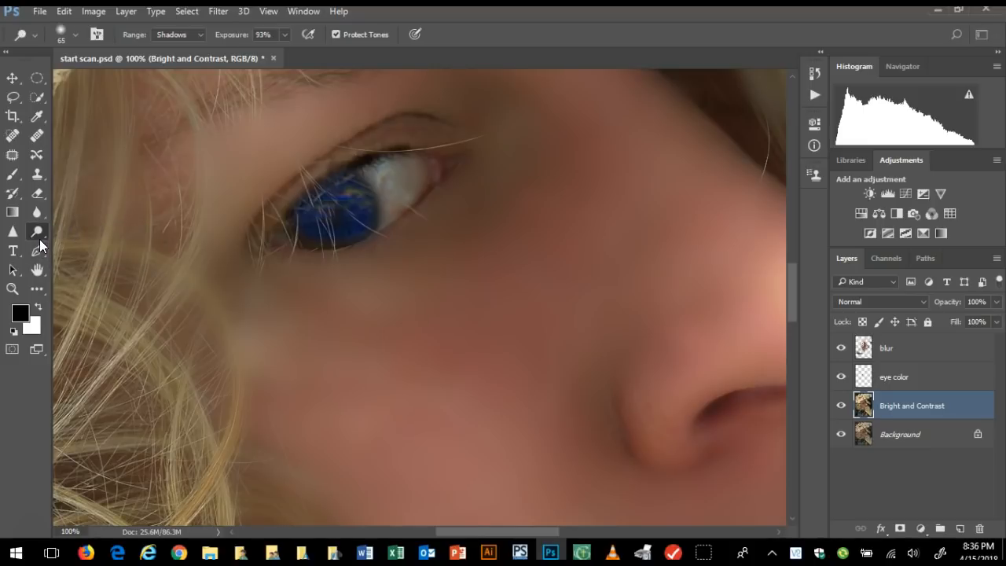
{"action": "left_click", "coordinate": [200, 36]}
{"action": "left_click", "coordinate": [182, 65]}
{"action": "left_click", "coordinate": [394, 180]}
{"action": "left_click", "coordinate": [286, 36]}
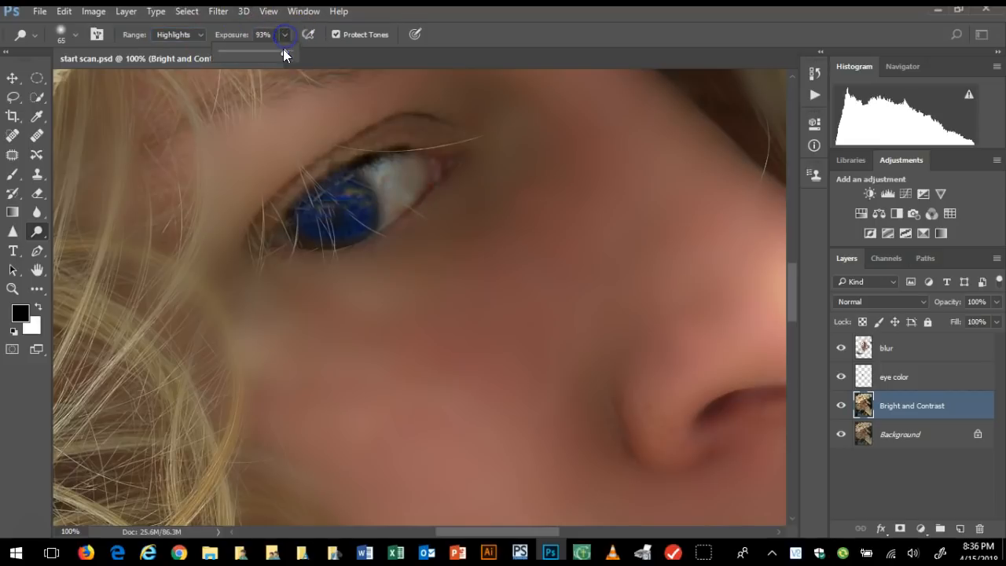
{"action": "left_click_drag", "start_coordinate": [293, 51], "coordinate": [246, 51]}
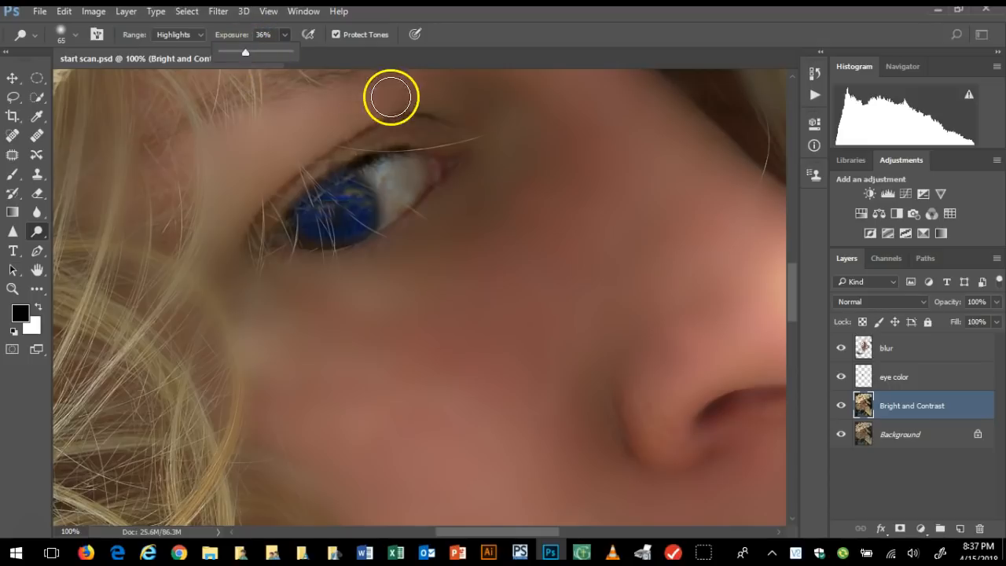
{"action": "left_click", "coordinate": [398, 176]}
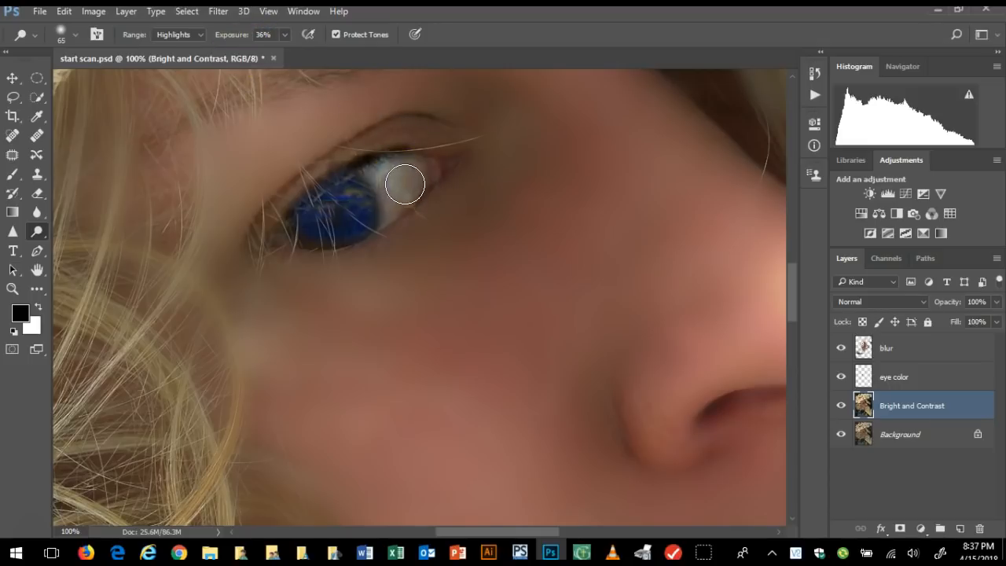
{"action": "left_click", "coordinate": [401, 199]}
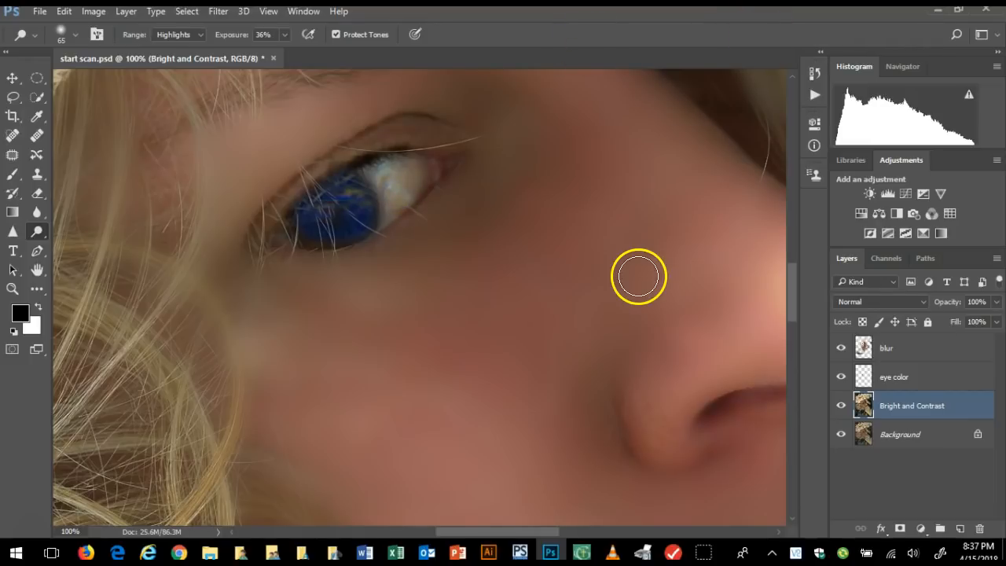
Examine the cheek, nose, eye and eyebrow areas for spots that still need retouching
{"action": "scroll", "coordinate": [310, 353], "scroll_direction": "down", "scroll_amount": 3}
{"action": "scroll", "coordinate": [507, 333], "scroll_direction": "left", "scroll_amount": 1}
{"action": "scroll", "coordinate": [507, 332], "scroll_direction": "right", "scroll_amount": 1}
{"action": "scroll", "coordinate": [507, 332], "scroll_direction": "right", "scroll_amount": 3}
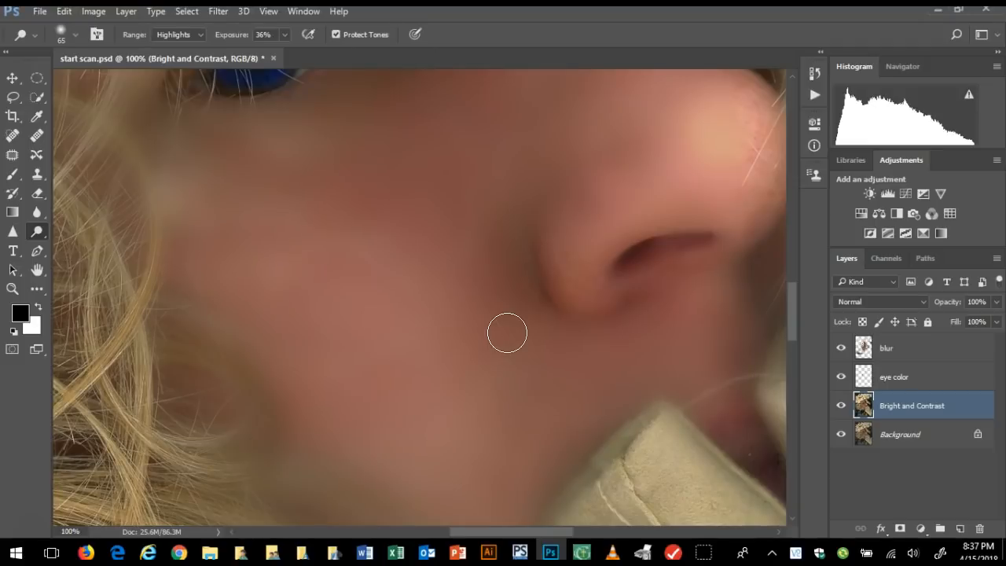
{"action": "scroll", "coordinate": [508, 333], "scroll_direction": "down", "scroll_amount": 3}
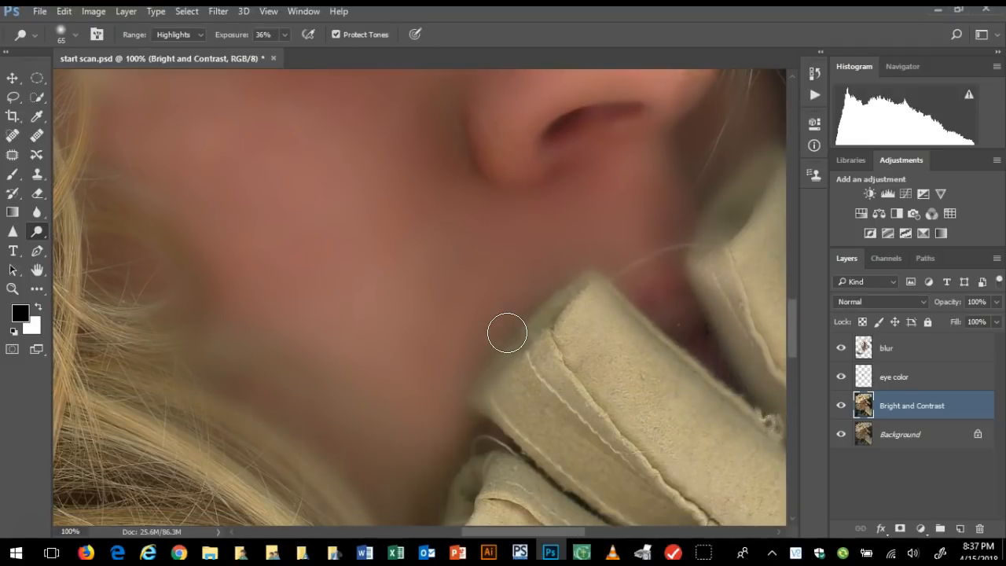
{"action": "scroll", "coordinate": [507, 333], "scroll_direction": "up", "scroll_amount": 7}
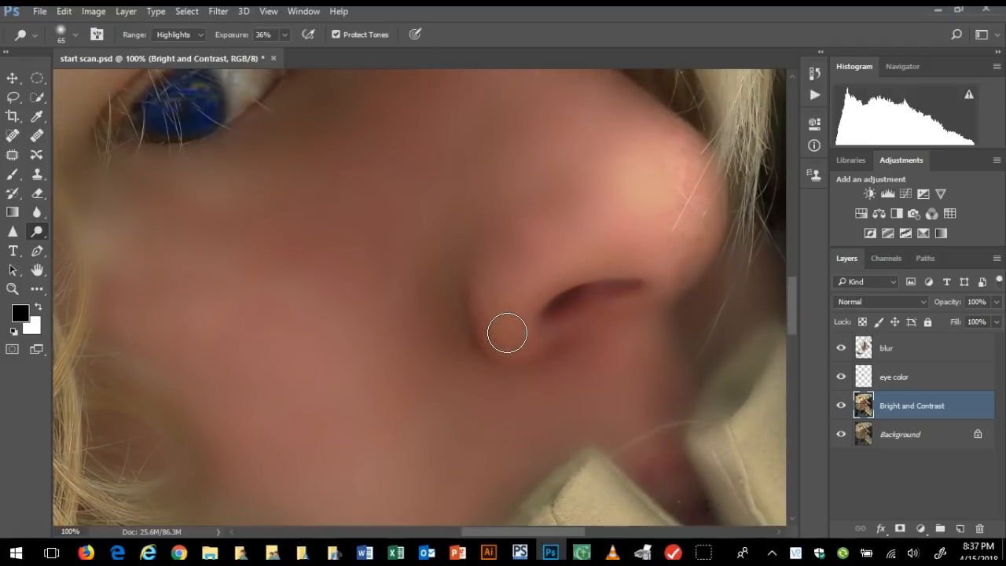
{"action": "scroll", "coordinate": [377, 304], "scroll_direction": "right", "scroll_amount": 1}
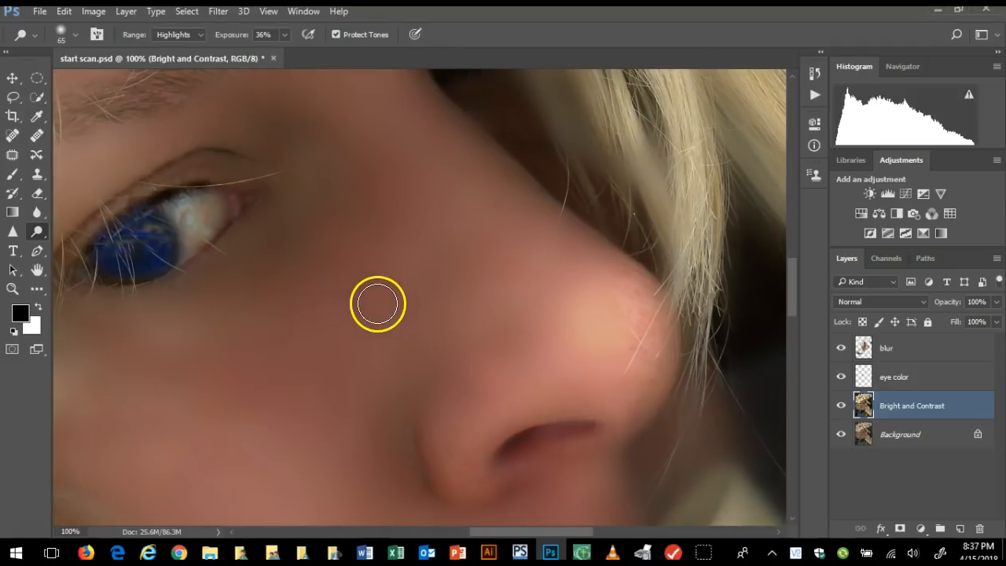
{"action": "scroll", "coordinate": [377, 304], "scroll_direction": "left", "scroll_amount": 1}
{"action": "scroll", "coordinate": [378, 304], "scroll_direction": "left", "scroll_amount": 2}
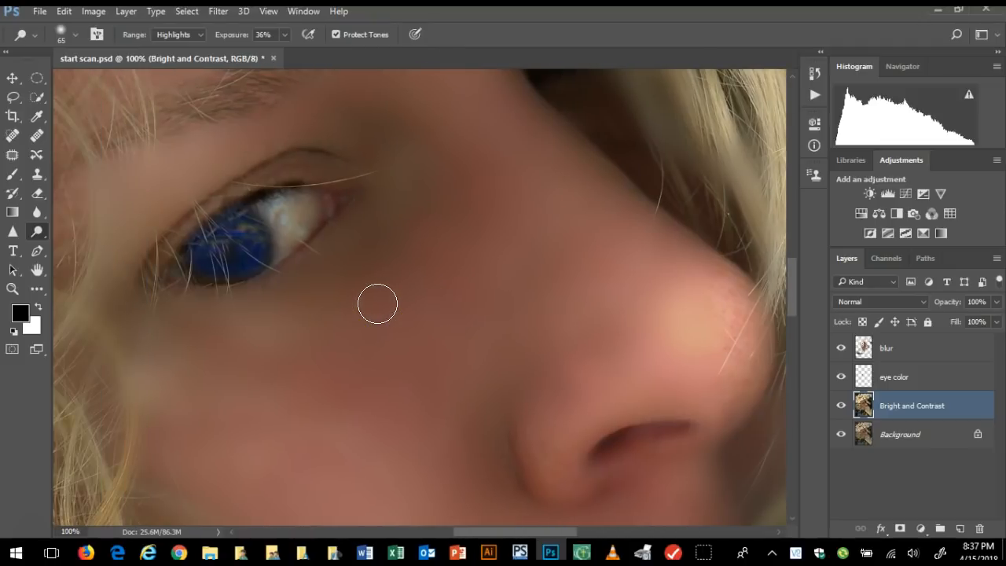
{"action": "scroll", "coordinate": [378, 305], "scroll_direction": "left", "scroll_amount": 1}
{"action": "left_click", "coordinate": [217, 336]}
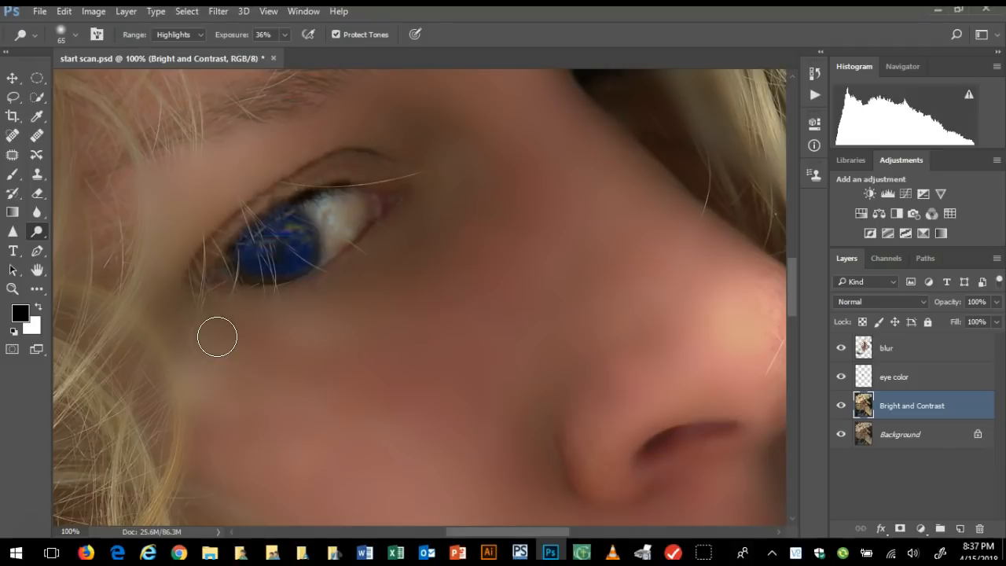
{"action": "scroll", "coordinate": [218, 337], "scroll_direction": "up", "scroll_amount": 4}
{"action": "mouse_move", "coordinate": [525, 241]}
{"action": "left_mouse_down"}
{"action": "mouse_move", "coordinate": [555, 154]}
{"action": "mouse_move", "coordinate": [593, 213]}
{"action": "left_mouse_up"}
{"action": "left_click", "coordinate": [304, 351]}
{"action": "mouse_move", "coordinate": [304, 351]}
{"action": "left_mouse_down"}
{"action": "mouse_move", "coordinate": [224, 313]}
{"action": "mouse_move", "coordinate": [161, 261]}
{"action": "mouse_move", "coordinate": [76, 377]}
{"action": "mouse_move", "coordinate": [321, 287]}
{"action": "mouse_move", "coordinate": [292, 265]}
{"action": "mouse_move", "coordinate": [240, 273]}
{"action": "left_mouse_up"}
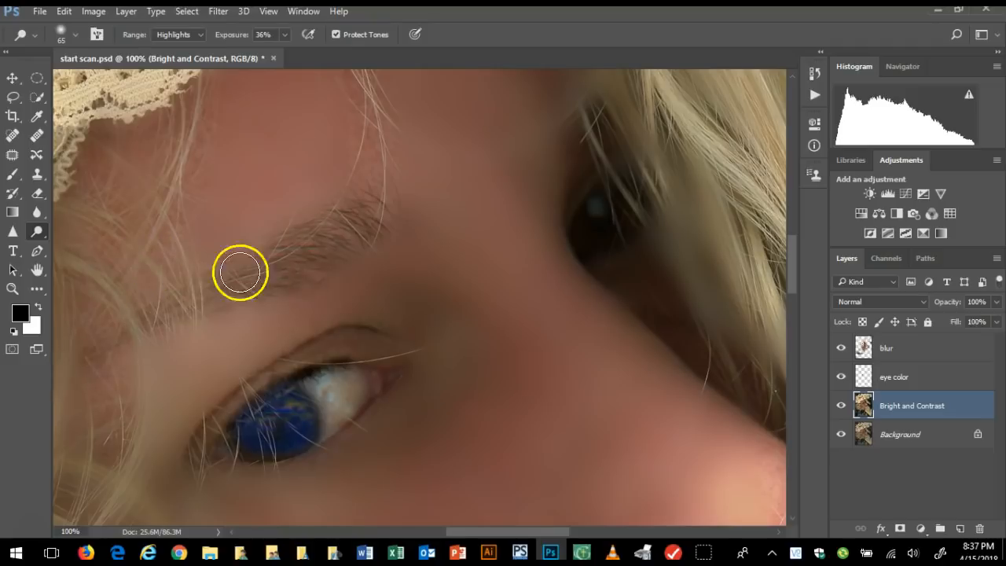
Set the Burn tool to 47 px, Shadows and 37% exposure, try darkening the eyebrow and undo the stroke
{"action": "right_click", "coordinate": [43, 241]}
{"action": "left_click", "coordinate": [78, 246]}
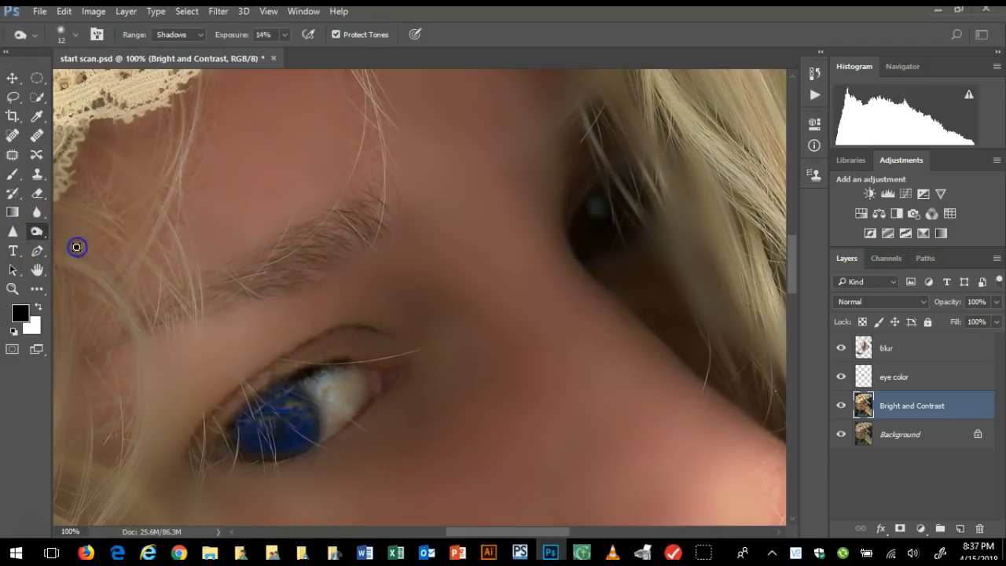
{"action": "left_click", "coordinate": [77, 36]}
{"action": "left_click_drag", "start_coordinate": [87, 80], "coordinate": [98, 81]}
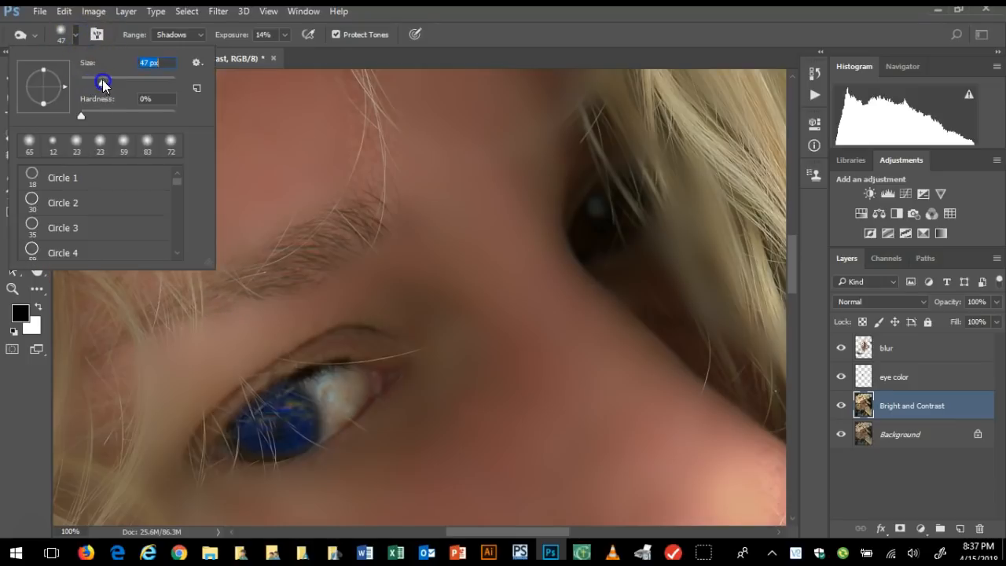
{"action": "left_click", "coordinate": [203, 35]}
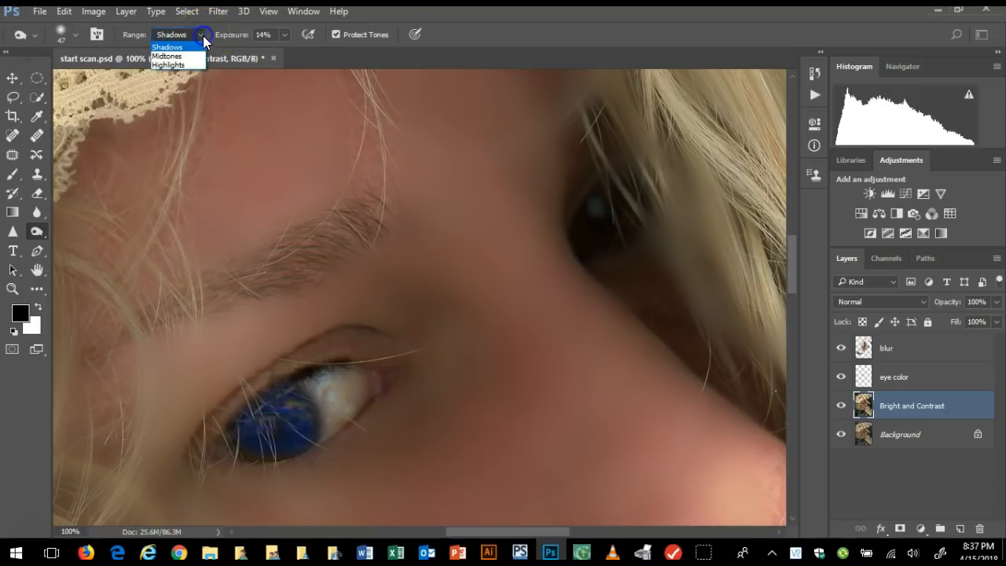
{"action": "left_click", "coordinate": [285, 36]}
{"action": "left_click", "coordinate": [287, 35]}
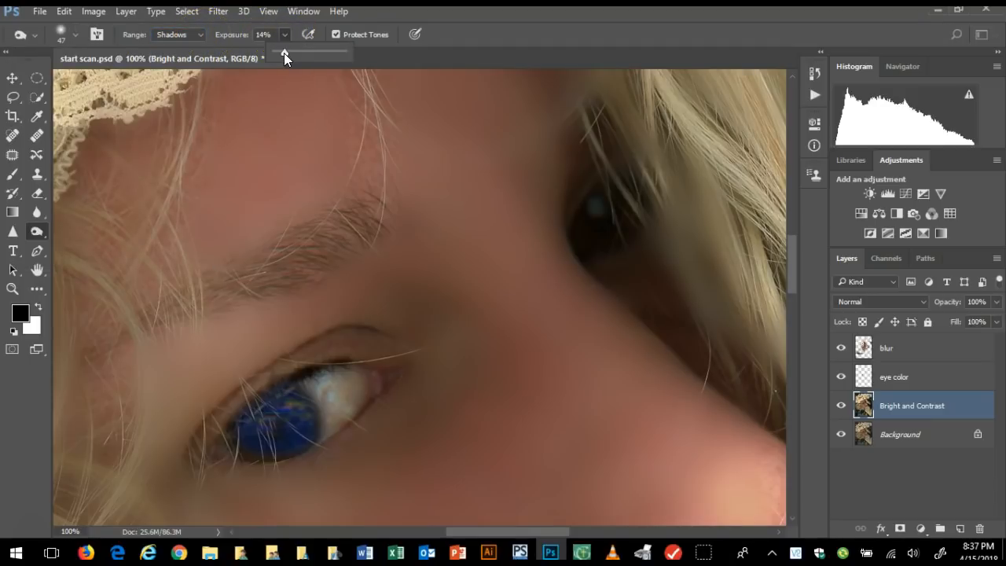
{"action": "left_click", "coordinate": [301, 55]}
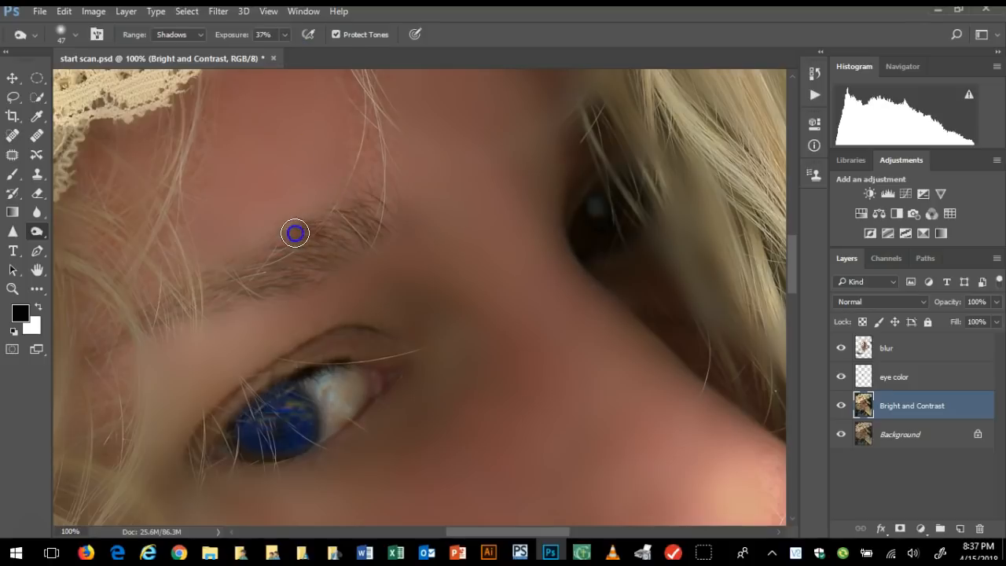
{"action": "left_click", "coordinate": [64, 11]}
{"action": "left_click", "coordinate": [82, 23]}
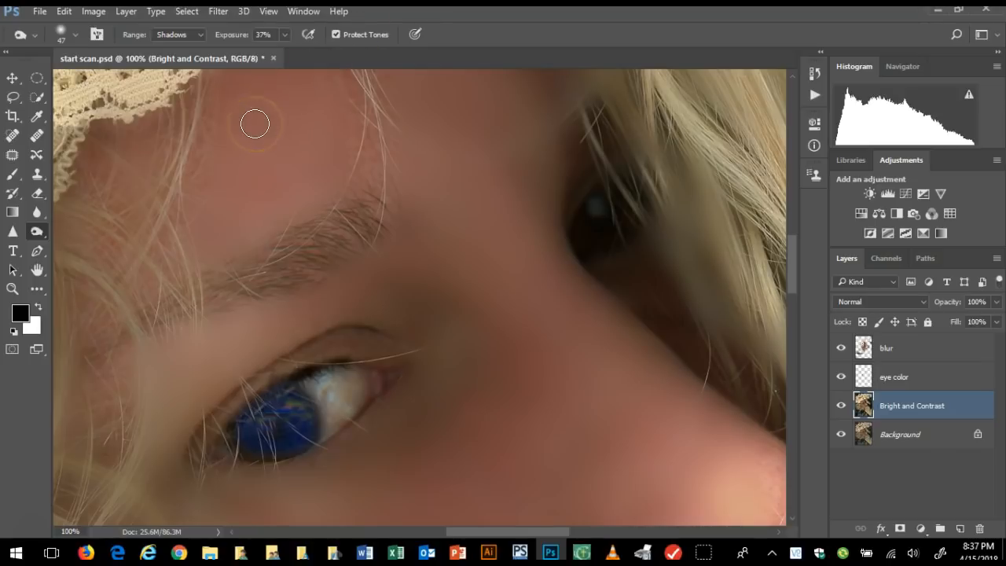
Open the History panel to list the recent Burn and Dodge strokes
{"action": "left_click", "coordinate": [304, 11]}
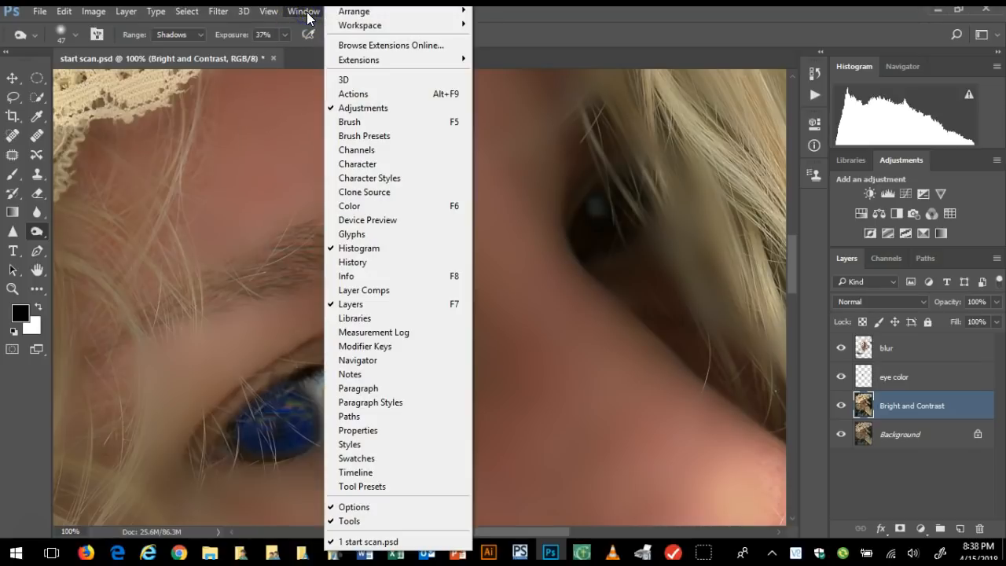
{"action": "left_click", "coordinate": [359, 263]}
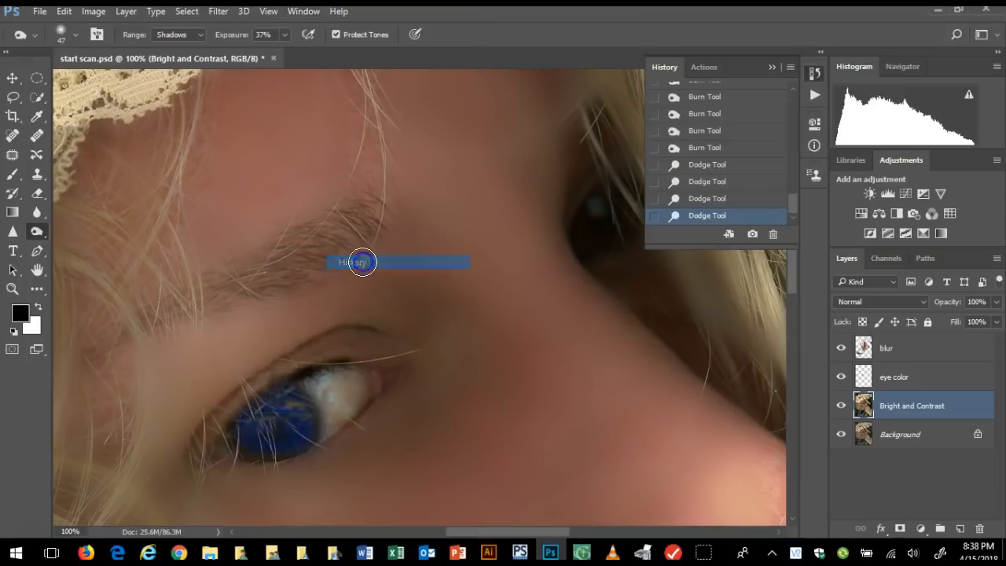
Look over the recent strokes in the History panel and collapse the panel
{"action": "left_click_drag", "start_coordinate": [794, 205], "coordinate": [794, 205]}
{"action": "right_click", "coordinate": [791, 139]}
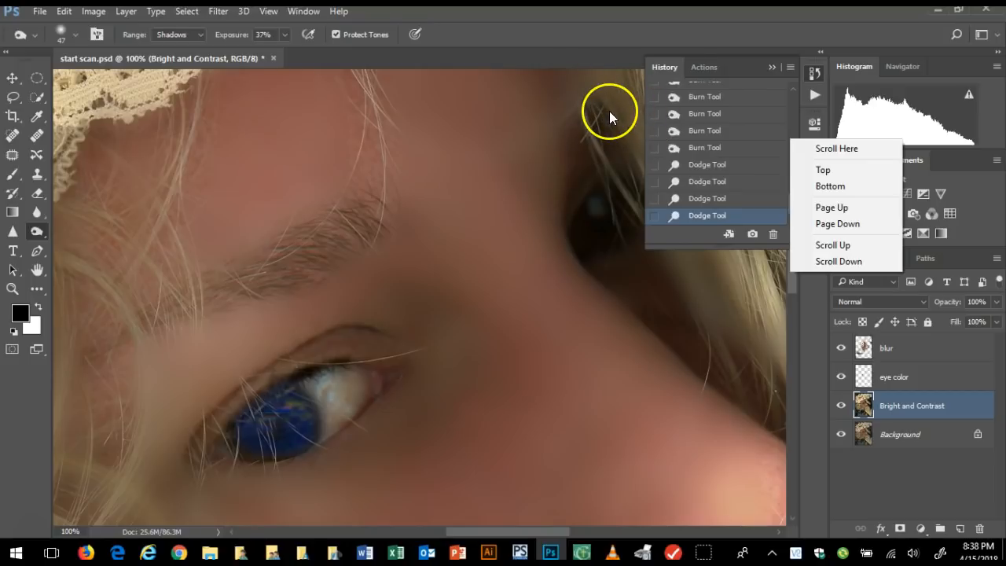
{"action": "left_click", "coordinate": [774, 70]}
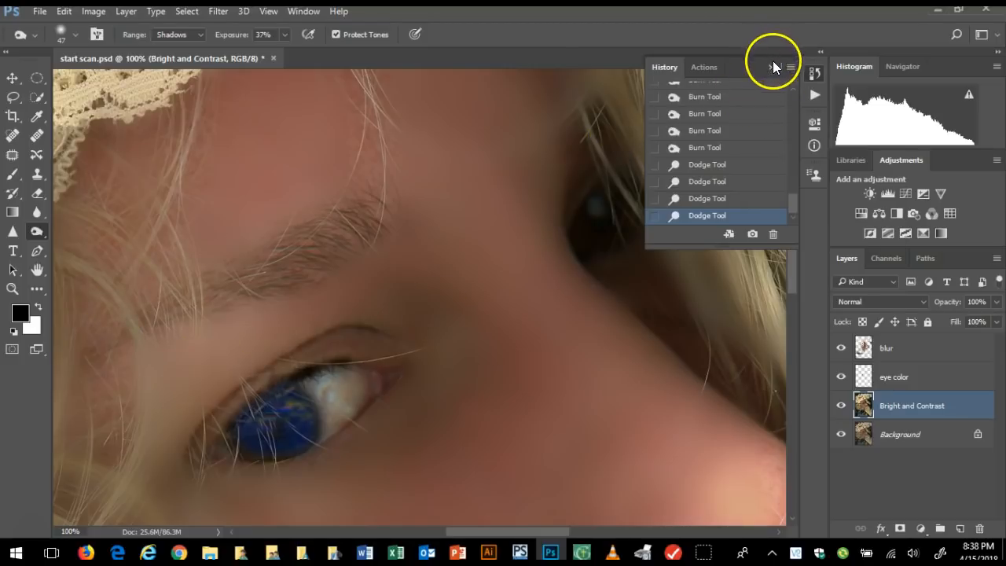
{"action": "left_click", "coordinate": [772, 69]}
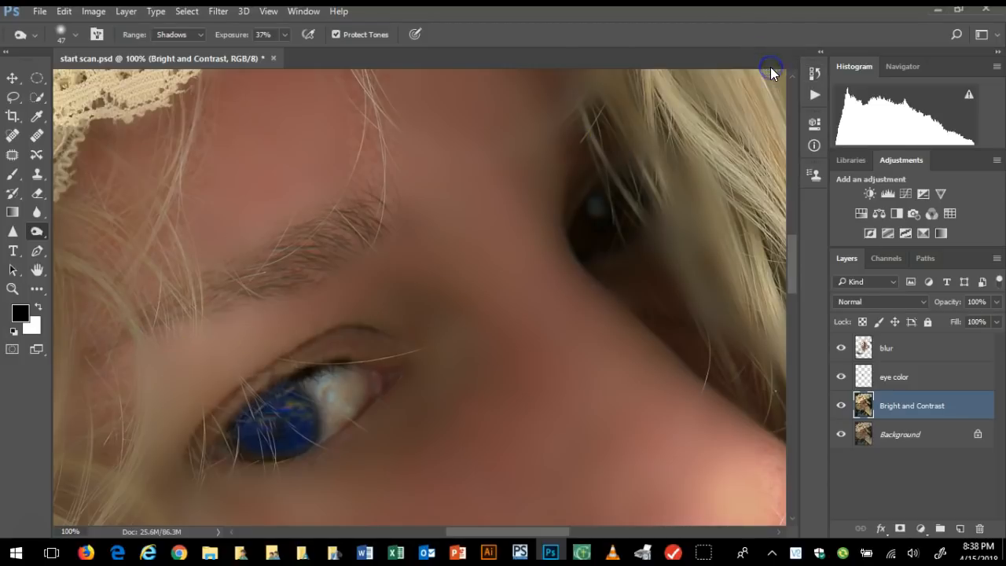
{"action": "left_click", "coordinate": [301, 393]}
Lower the Burn tool's exposure to 19% and darken the eyebrow along its length
{"action": "left_click", "coordinate": [285, 36]}
{"action": "left_click_drag", "start_coordinate": [281, 49], "coordinate": [271, 52]}
{"action": "mouse_move", "coordinate": [345, 224]}
{"action": "left_mouse_down"}
{"action": "mouse_move", "coordinate": [209, 285]}
{"action": "mouse_move", "coordinate": [304, 272]}
{"action": "left_mouse_up"}
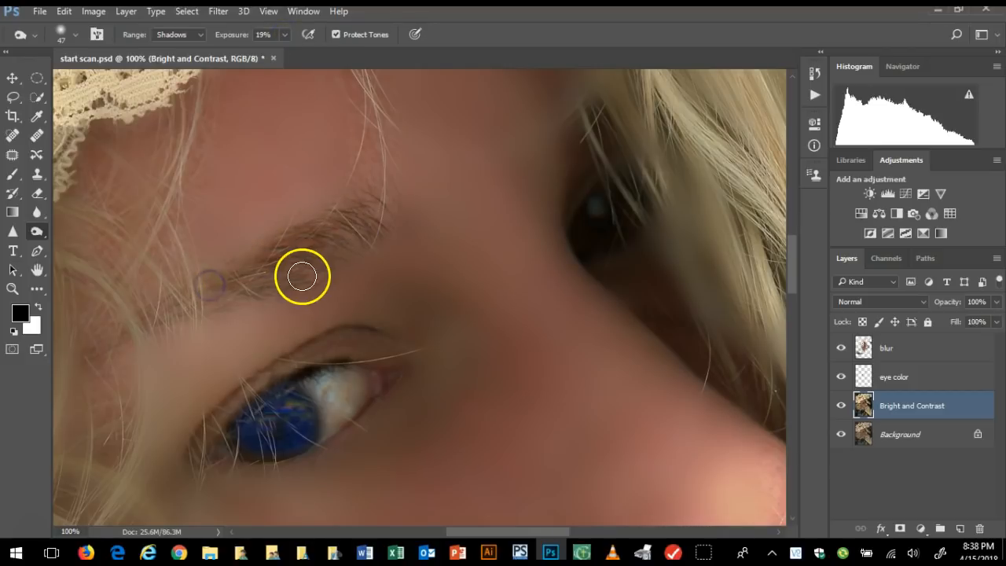
{"action": "right_click", "coordinate": [283, 280]}
{"action": "left_click", "coordinate": [243, 276]}
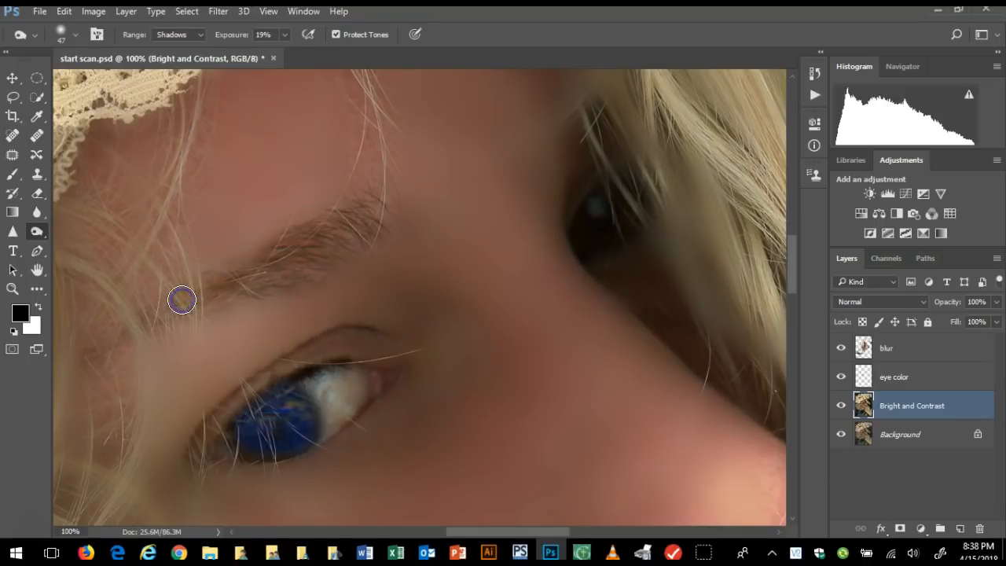
{"action": "mouse_move", "coordinate": [375, 204]}
{"action": "left_mouse_down"}
{"action": "mouse_move", "coordinate": [327, 222]}
{"action": "mouse_move", "coordinate": [333, 245]}
{"action": "left_mouse_up"}
{"action": "right_click", "coordinate": [333, 245]}
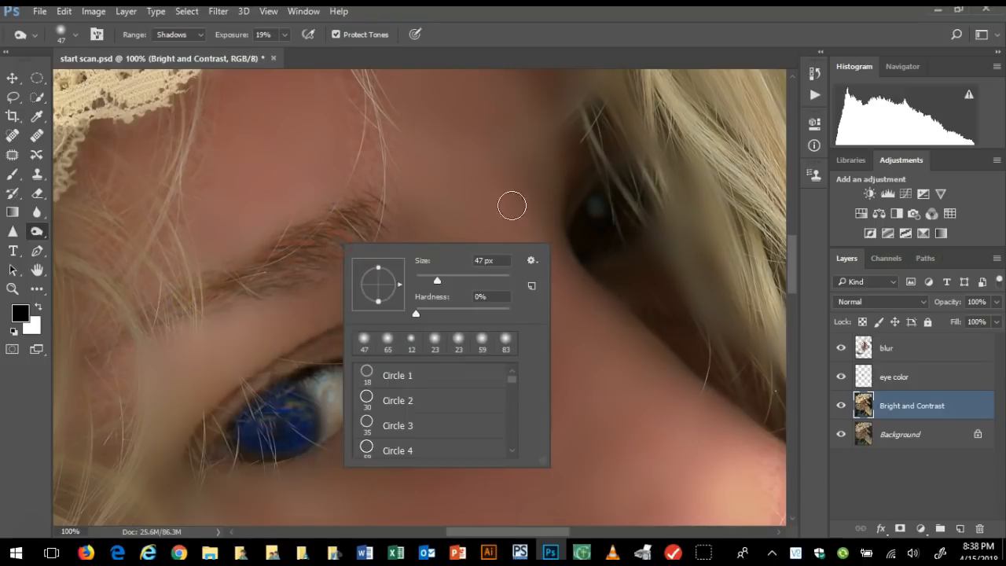
{"action": "left_click", "coordinate": [629, 327]}
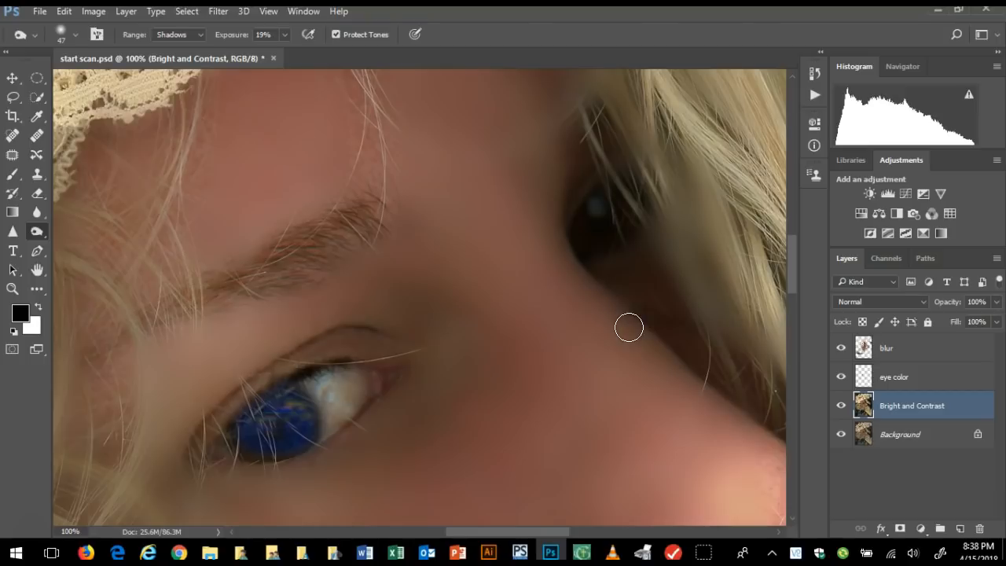
On the blur layer, erase the blur over the hair strands beside the blue eye and cheek with an 83 px Eraser at 100% opacity
{"action": "scroll", "coordinate": [629, 327], "scroll_direction": "down", "scroll_amount": 10}
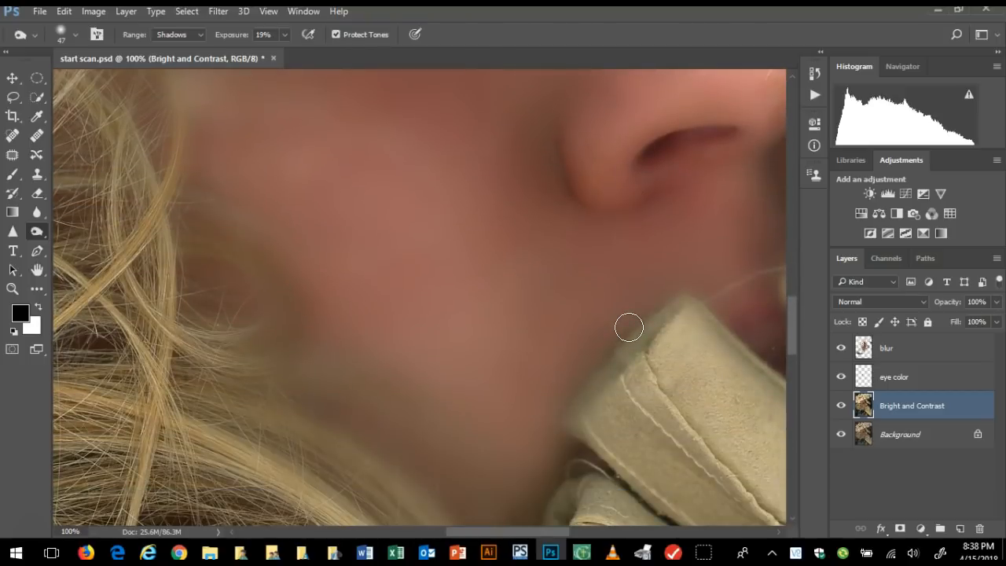
{"action": "mouse_move", "coordinate": [629, 327]}
{"action": "left_mouse_down"}
{"action": "mouse_move", "coordinate": [233, 280]}
{"action": "mouse_move", "coordinate": [298, 326]}
{"action": "mouse_move", "coordinate": [266, 366]}
{"action": "left_mouse_up"}
{"action": "left_click", "coordinate": [892, 350]}
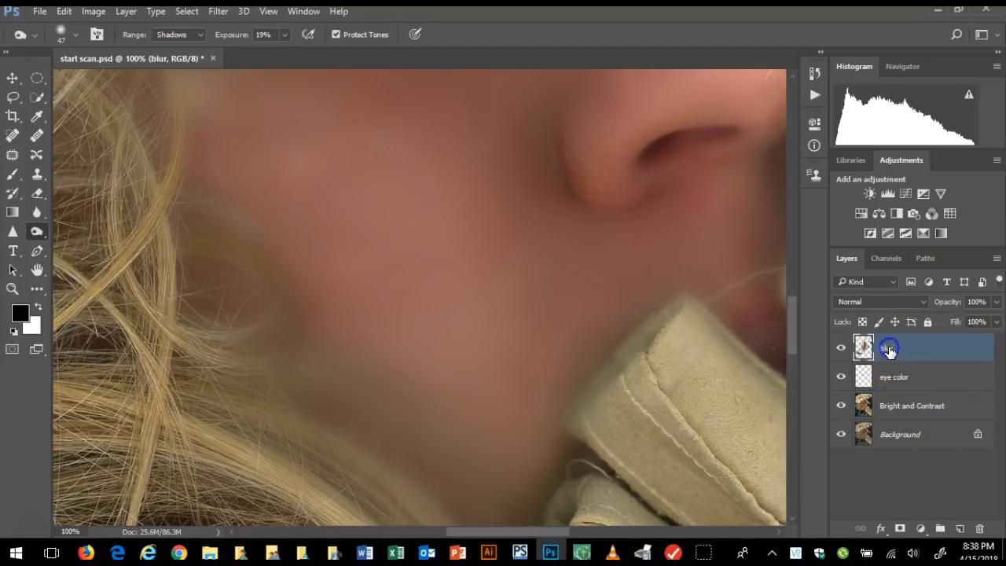
{"action": "left_click", "coordinate": [36, 195]}
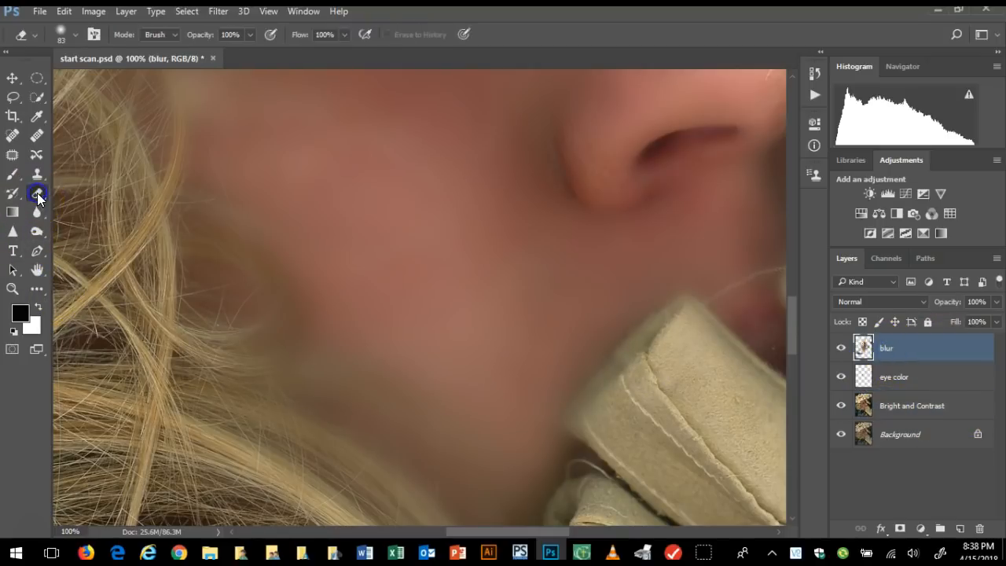
{"action": "scroll", "coordinate": [162, 162], "scroll_direction": "up", "scroll_amount": 3}
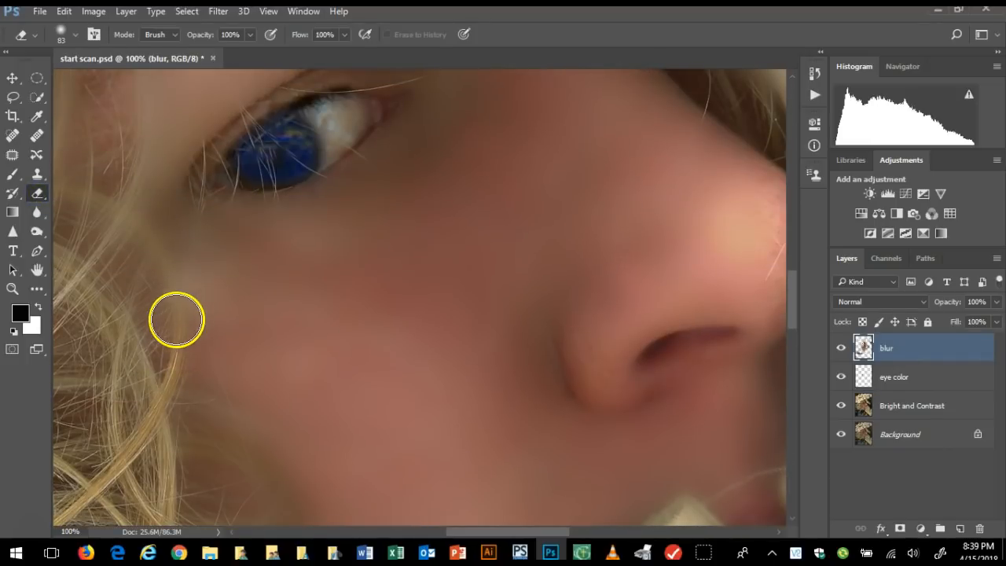
{"action": "right_click", "coordinate": [149, 275]}
{"action": "left_click", "coordinate": [121, 227]}
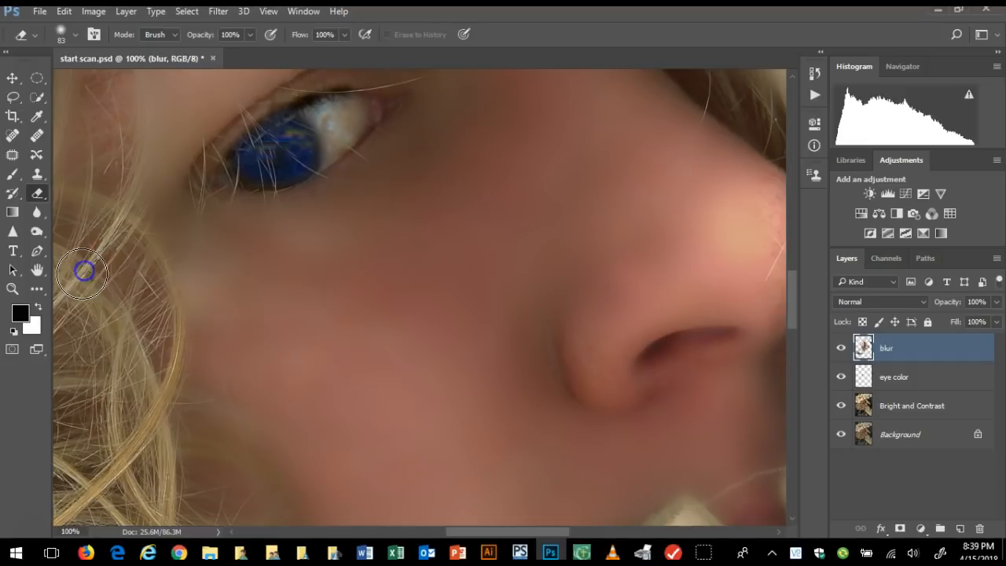
{"action": "scroll", "coordinate": [82, 274], "scroll_direction": "up", "scroll_amount": 3}
{"action": "left_click", "coordinate": [92, 300]}
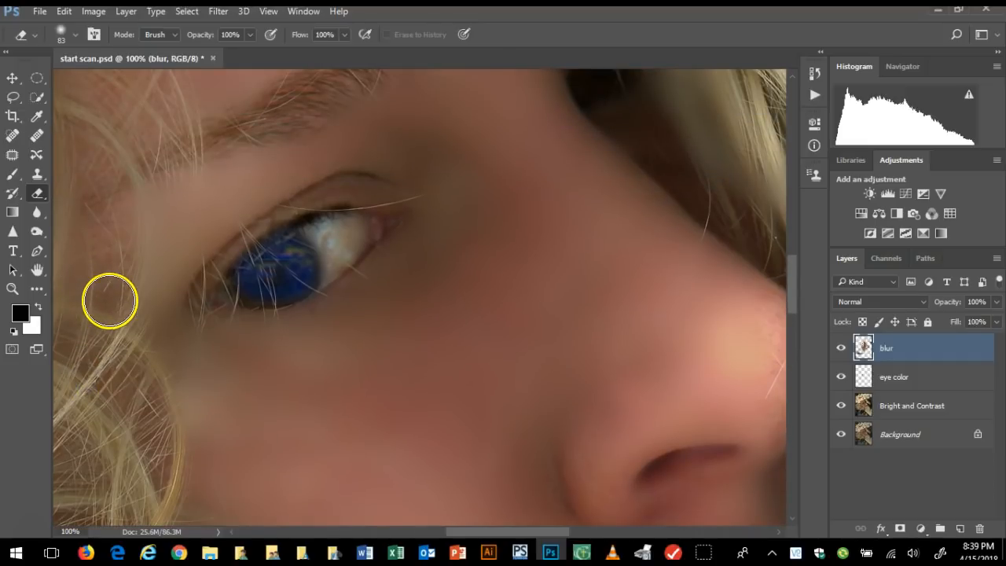
Erase the blur over the blonde strands hanging across the shadowed far eye and along the forehead
{"action": "scroll", "coordinate": [237, 60], "scroll_direction": "up", "scroll_amount": 3}
{"action": "scroll", "coordinate": [237, 61], "scroll_direction": "up", "scroll_amount": 1}
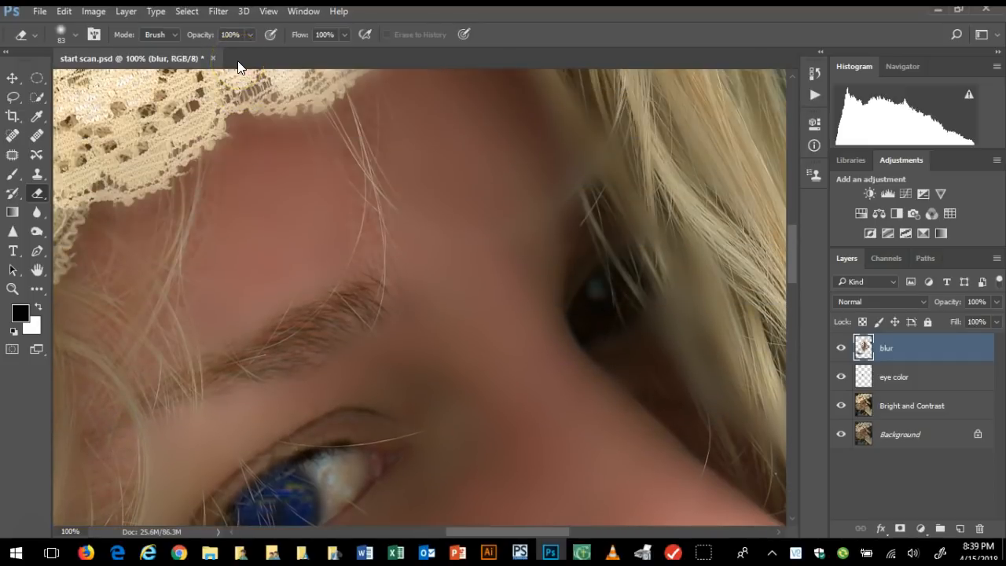
{"action": "mouse_move", "coordinate": [685, 302]}
{"action": "left_mouse_down"}
{"action": "mouse_move", "coordinate": [708, 387]}
{"action": "mouse_move", "coordinate": [732, 417]}
{"action": "left_mouse_up"}
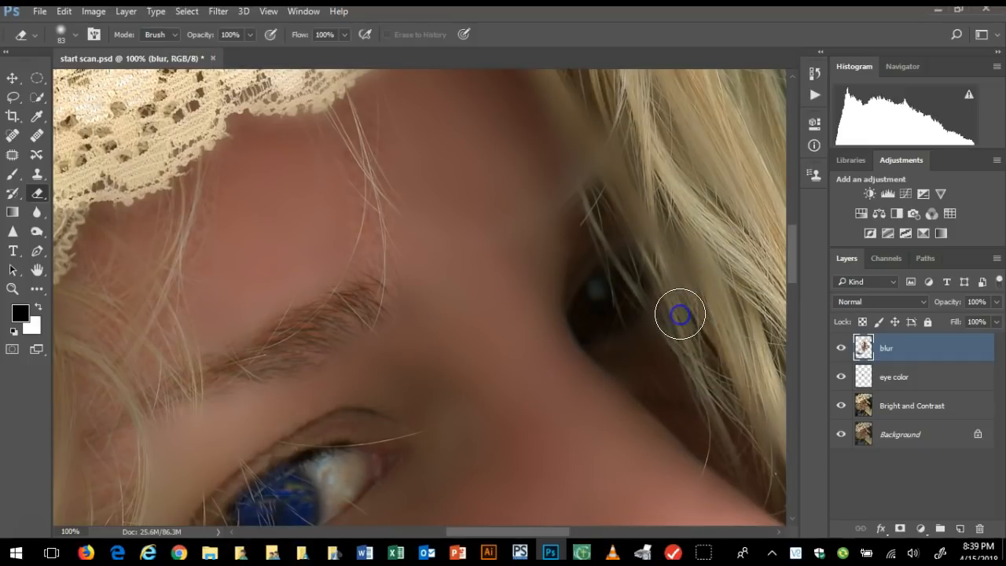
{"action": "right_click", "coordinate": [657, 297]}
{"action": "left_click", "coordinate": [579, 191]}
{"action": "scroll", "coordinate": [626, 85], "scroll_direction": "up", "scroll_amount": 5}
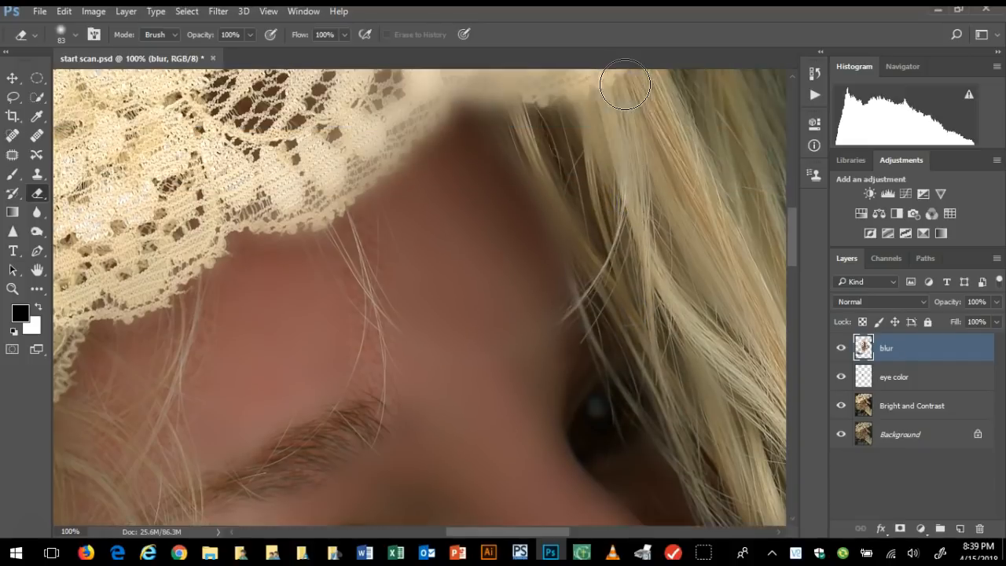
{"action": "left_click_drag", "start_coordinate": [578, 241], "coordinate": [522, 131]}
Erase the blur from the lower lace edge above the forehead to bring back its detail
{"action": "scroll", "coordinate": [521, 130], "scroll_direction": "up", "scroll_amount": 3}
{"action": "left_click_drag", "start_coordinate": [454, 170], "coordinate": [386, 219]}
{"action": "mouse_move", "coordinate": [358, 263]}
{"action": "left_mouse_down"}
{"action": "mouse_move", "coordinate": [408, 224]}
{"action": "mouse_move", "coordinate": [476, 195]}
{"action": "mouse_move", "coordinate": [611, 166]}
{"action": "left_mouse_up"}
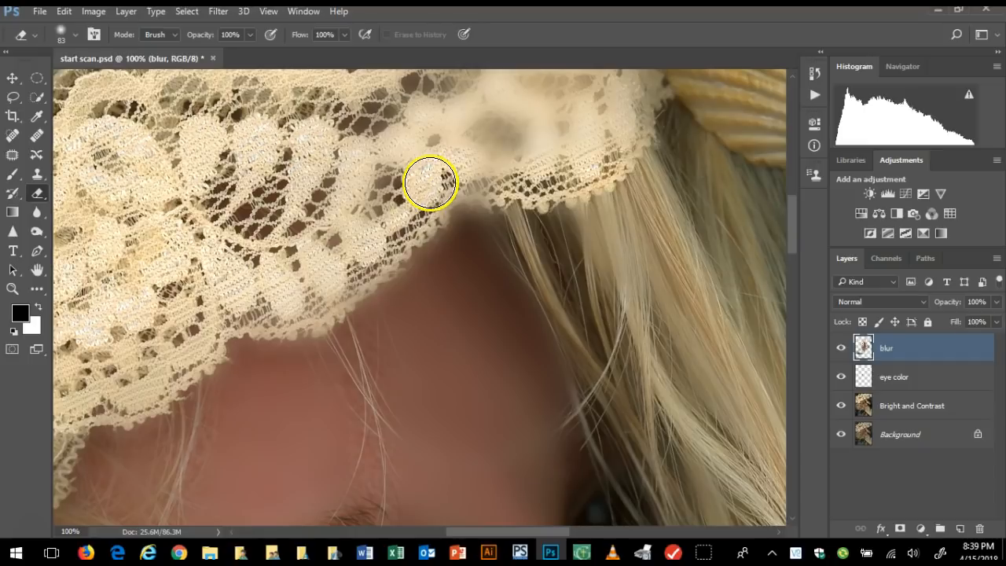
Examine the lace, shell, hair, nose and glove areas for spots where the blur still covers detail
{"action": "scroll", "coordinate": [771, 220], "scroll_direction": "left", "scroll_amount": 3}
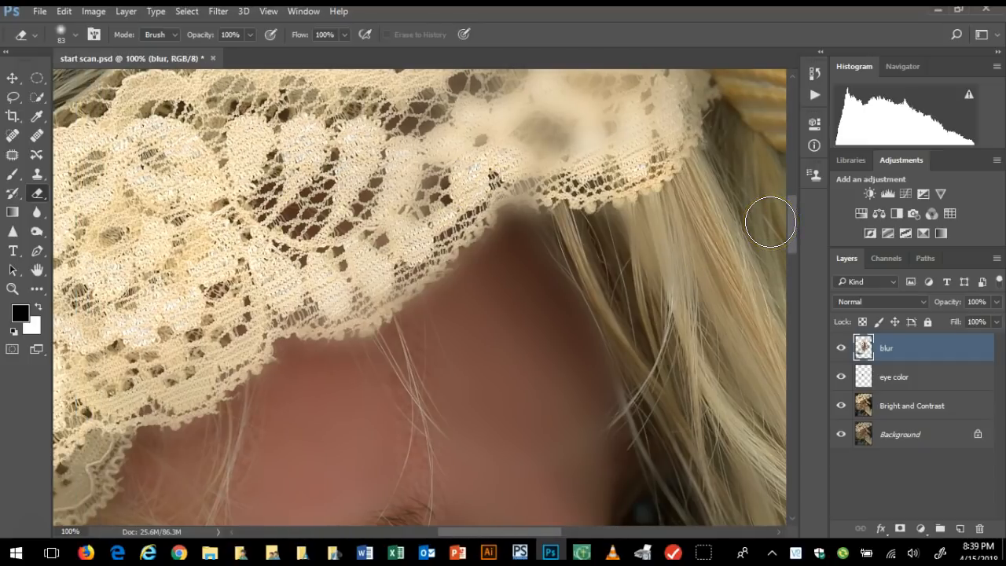
{"action": "scroll", "coordinate": [770, 222], "scroll_direction": "right", "scroll_amount": 10}
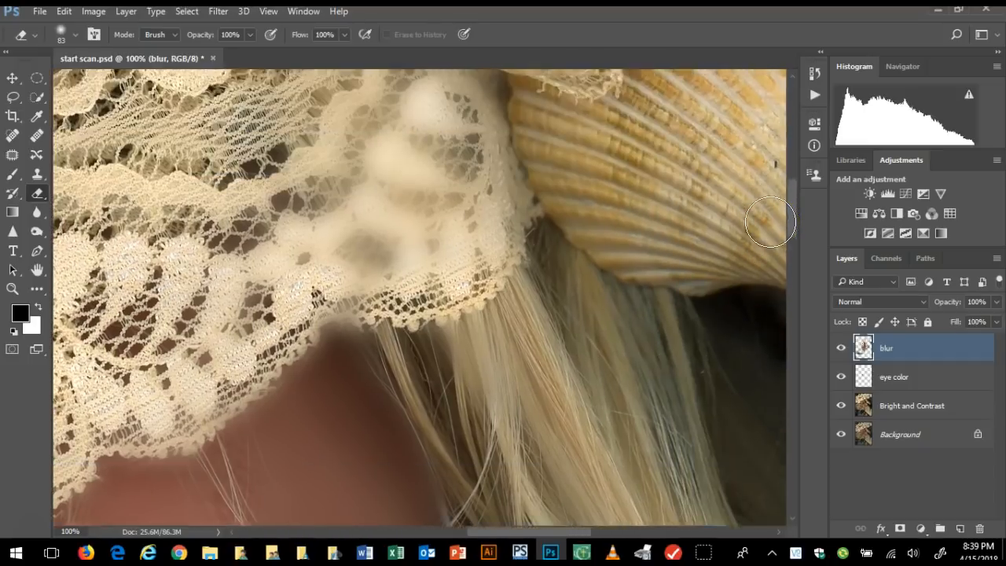
{"action": "scroll", "coordinate": [771, 221], "scroll_direction": "up", "scroll_amount": 4}
{"action": "scroll", "coordinate": [711, 330], "scroll_direction": "left", "scroll_amount": 2}
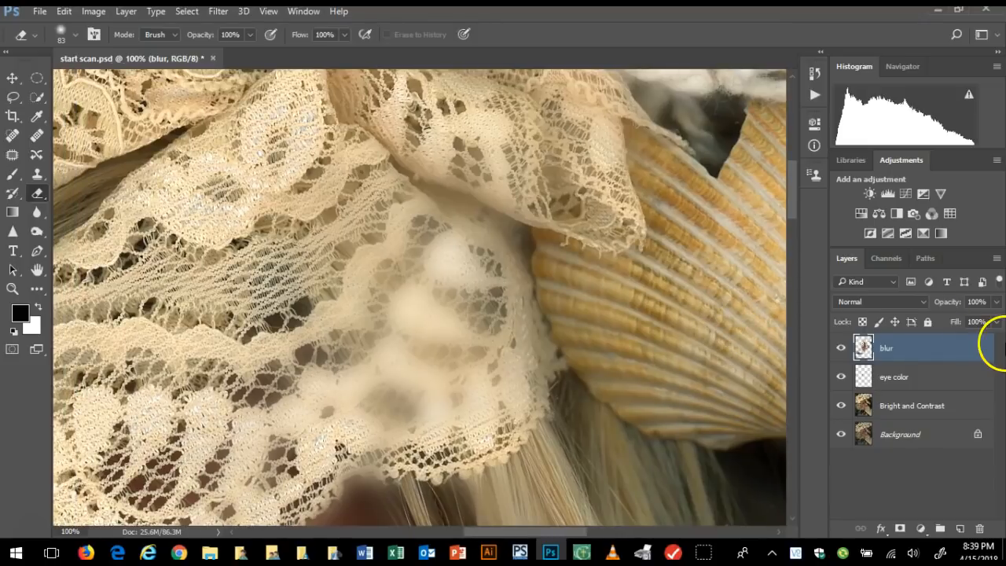
{"action": "scroll", "coordinate": [664, 352], "scroll_direction": "right", "scroll_amount": 4}
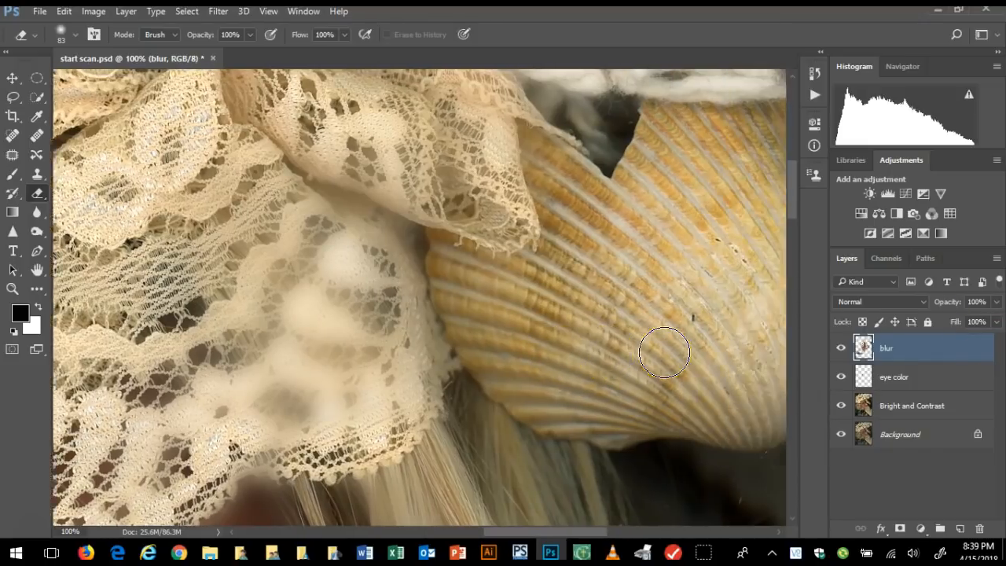
{"action": "scroll", "coordinate": [665, 352], "scroll_direction": "right", "scroll_amount": 3}
{"action": "scroll", "coordinate": [669, 409], "scroll_direction": "down", "scroll_amount": 3}
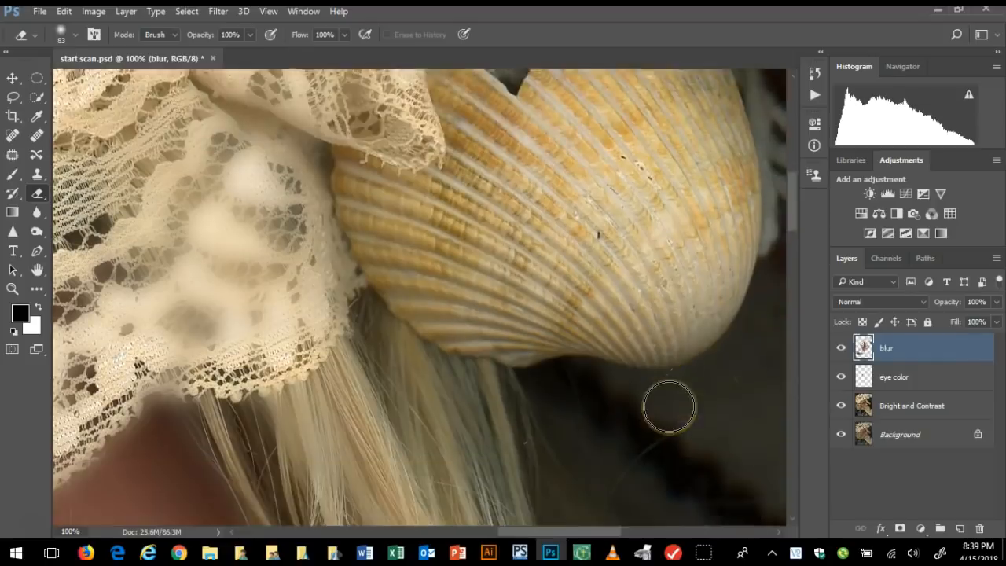
{"action": "scroll", "coordinate": [669, 407], "scroll_direction": "down", "scroll_amount": 8}
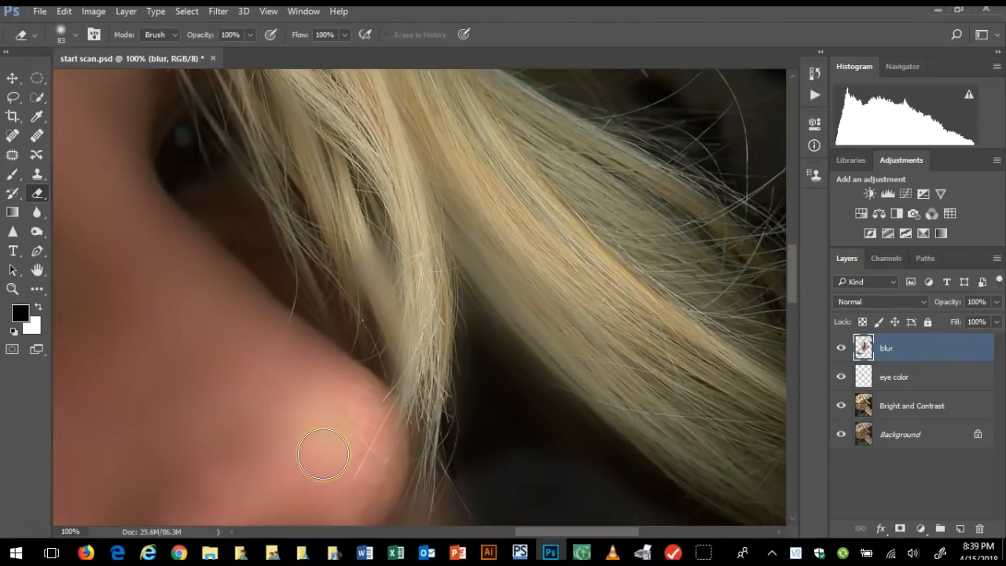
{"action": "scroll", "coordinate": [357, 403], "scroll_direction": "right", "scroll_amount": 2}
{"action": "scroll", "coordinate": [358, 402], "scroll_direction": "down", "scroll_amount": 10}
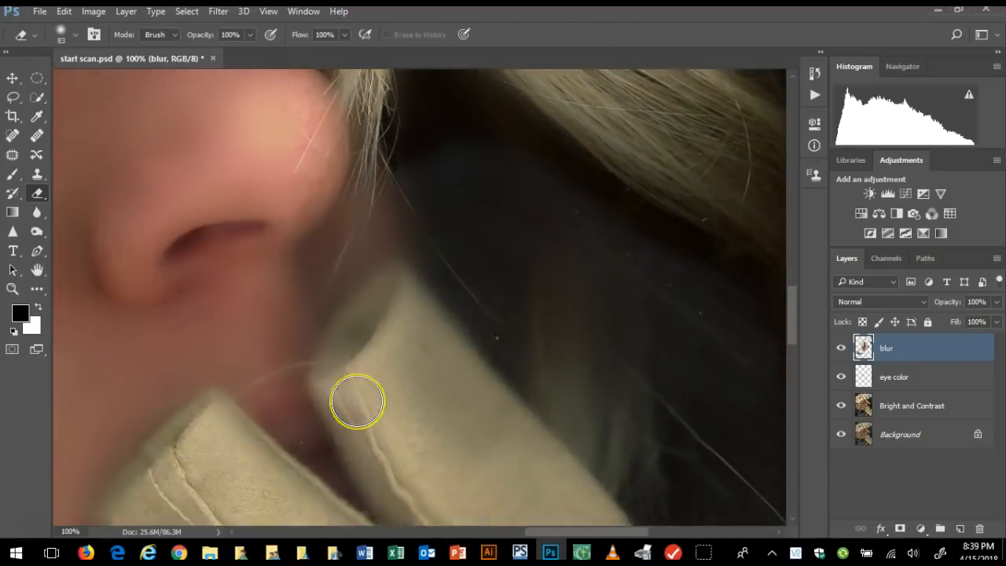
{"action": "scroll", "coordinate": [136, 225], "scroll_direction": "up", "scroll_amount": 3}
{"action": "scroll", "coordinate": [136, 225], "scroll_direction": "up", "scroll_amount": 4}
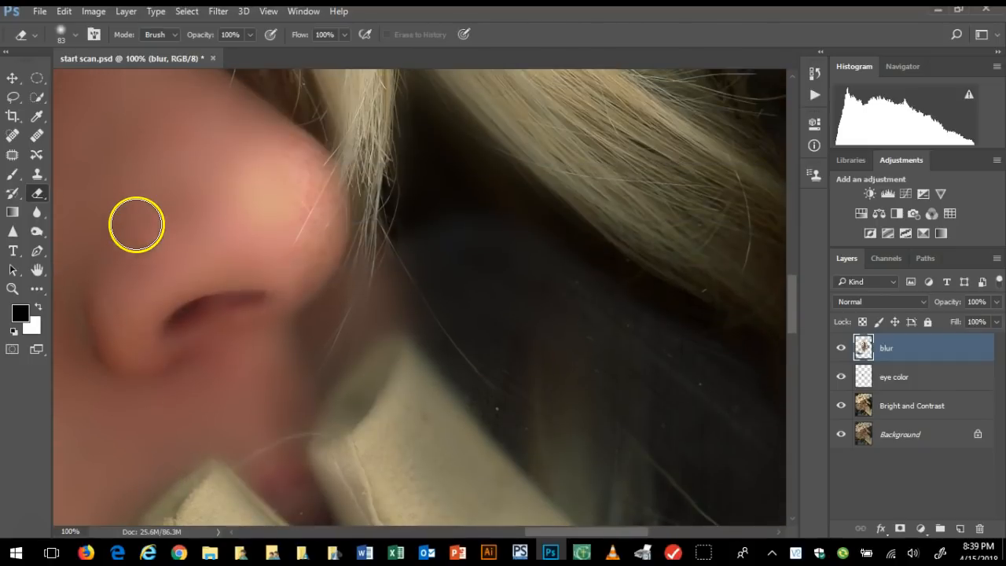
{"action": "scroll", "coordinate": [202, 236], "scroll_direction": "right", "scroll_amount": 2}
{"action": "scroll", "coordinate": [203, 236], "scroll_direction": "left", "scroll_amount": 10}
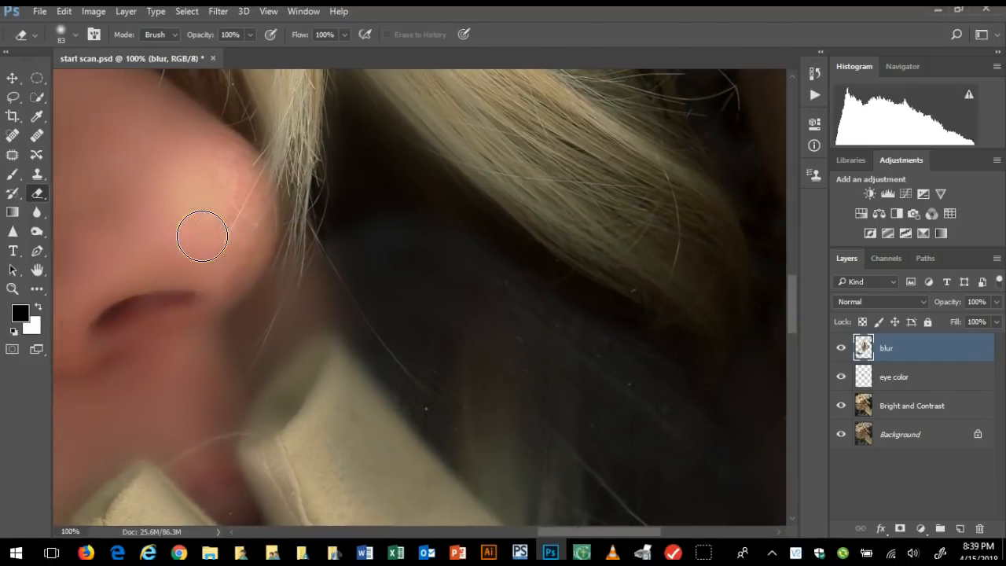
{"action": "scroll", "coordinate": [195, 234], "scroll_direction": "left", "scroll_amount": 3}
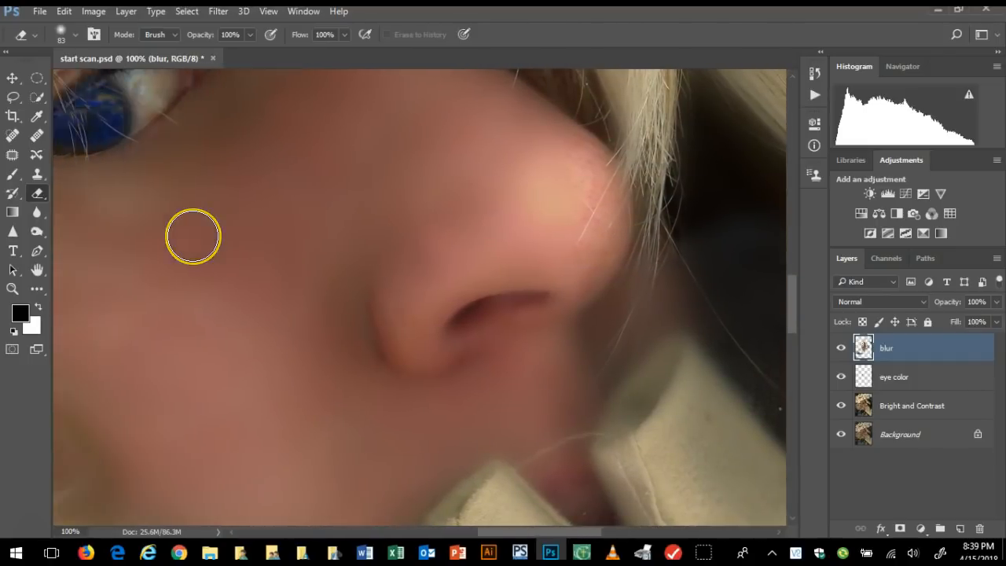
{"action": "scroll", "coordinate": [162, 231], "scroll_direction": "left", "scroll_amount": 1}
{"action": "scroll", "coordinate": [162, 230], "scroll_direction": "left", "scroll_amount": 1}
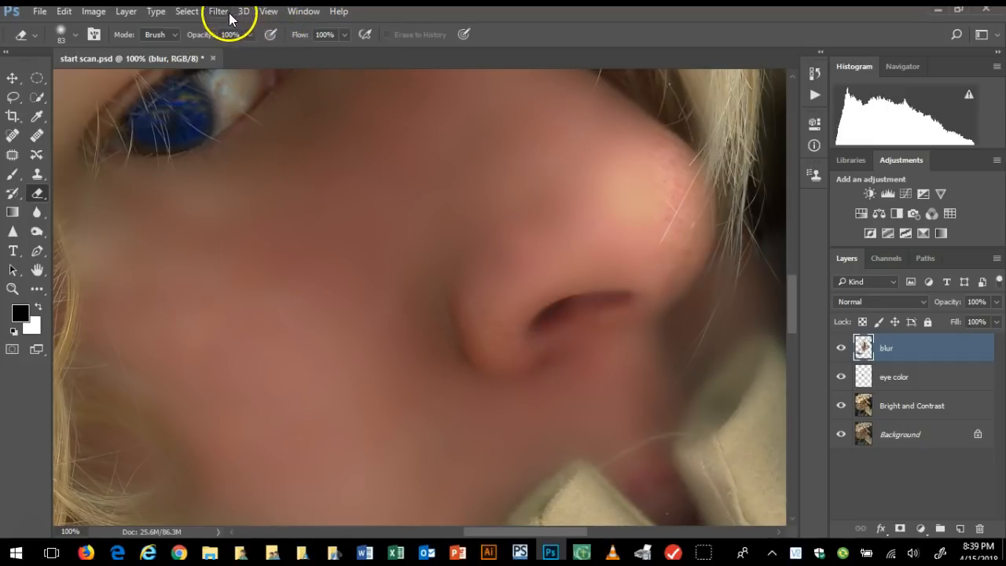
Fit the whole image on screen, then hide and reshow the blur, eye color and Bright and Contrast layers to compare with the original
{"action": "left_click", "coordinate": [268, 14]}
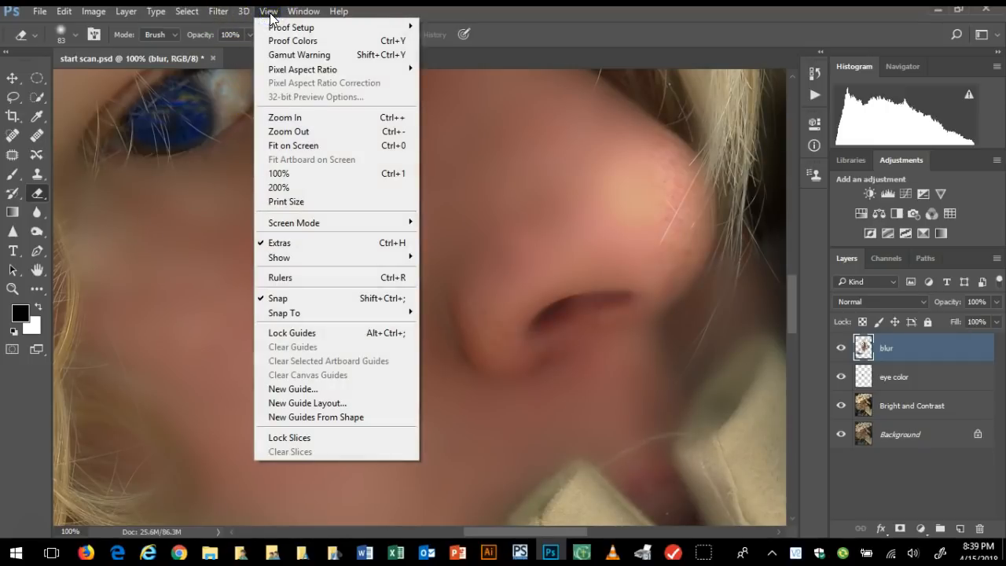
{"action": "left_click", "coordinate": [301, 146]}
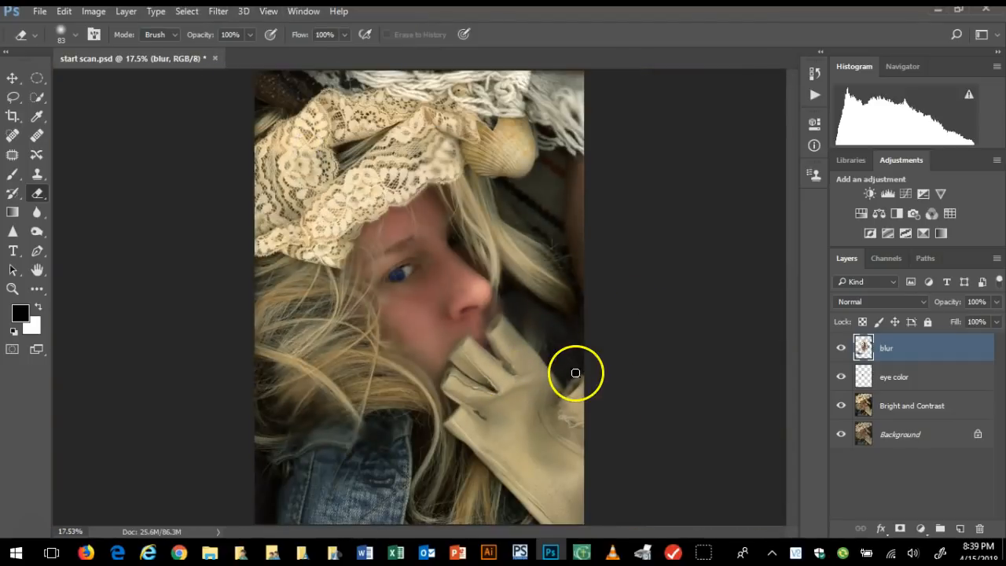
{"action": "left_click", "coordinate": [841, 348]}
{"action": "left_click", "coordinate": [840, 376]}
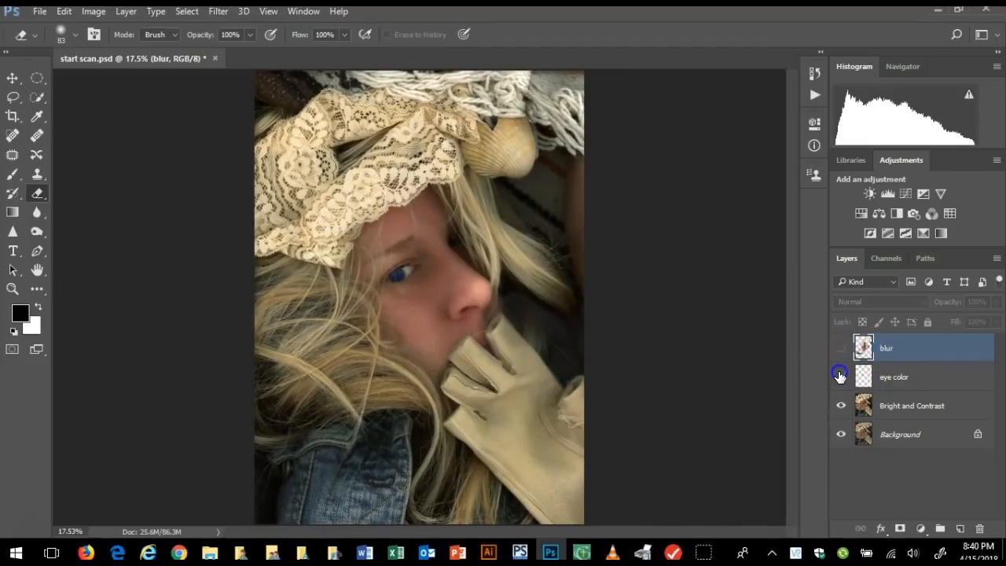
{"action": "left_click", "coordinate": [839, 405]}
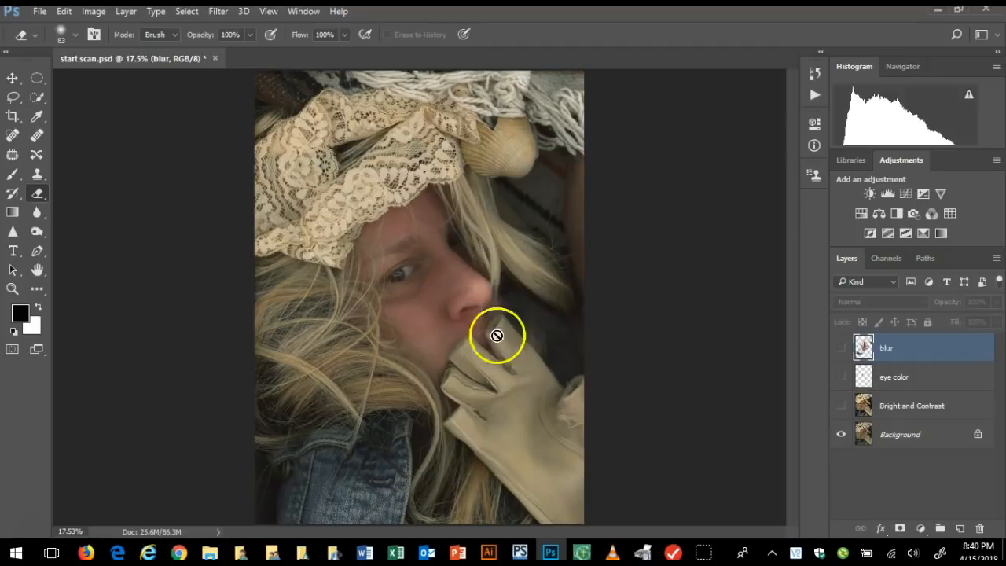
{"action": "left_click", "coordinate": [840, 405]}
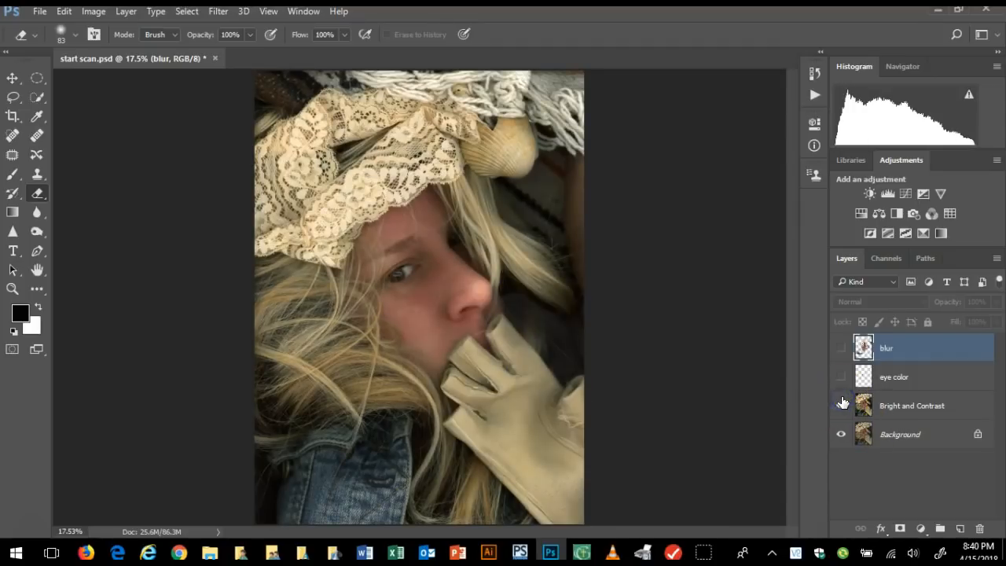
{"action": "left_click", "coordinate": [843, 377]}
{"action": "left_click", "coordinate": [841, 348]}
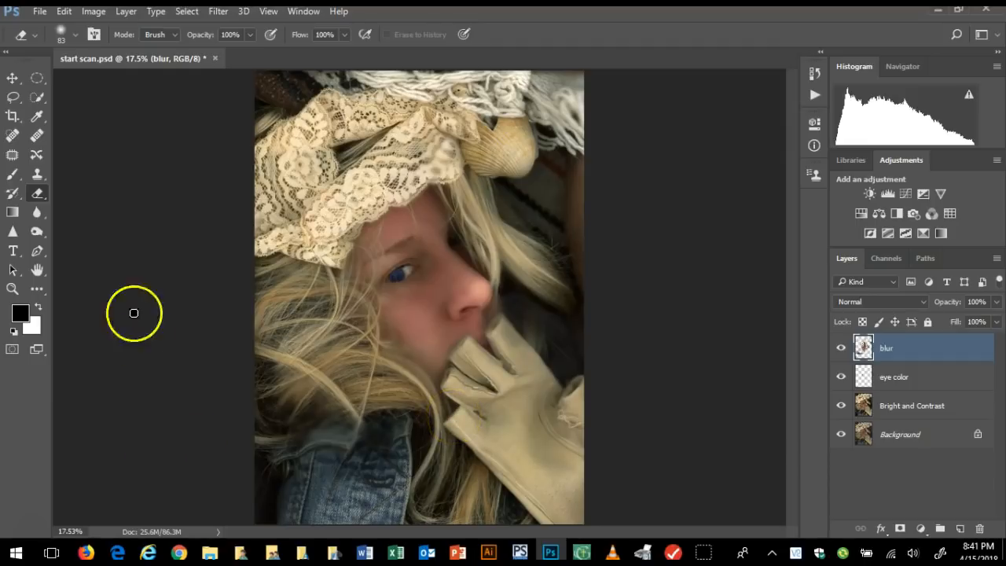
Save the image to the Desktop as "working scanner portrait" in Photoshop format, with layers and Maximize Compatibility kept on
{"action": "left_click", "coordinate": [40, 11]}
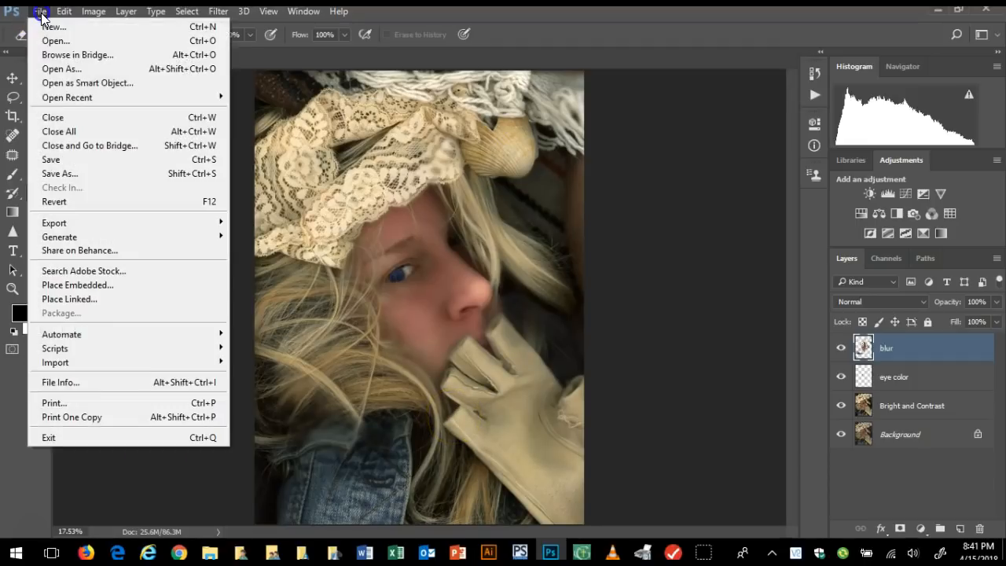
{"action": "left_click", "coordinate": [57, 174]}
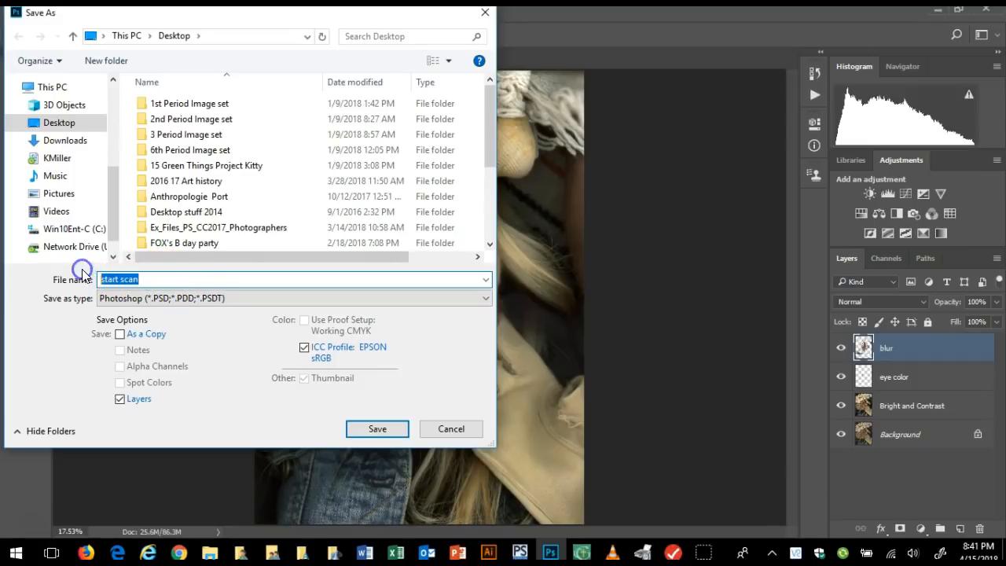
{"action": "type", "text": "working"}
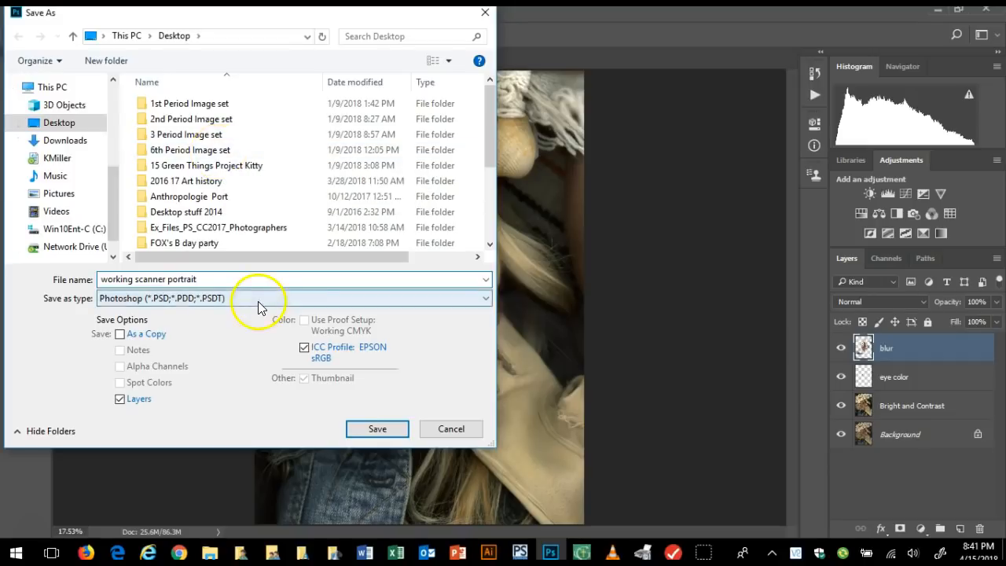
{"action": "left_click", "coordinate": [377, 432]}
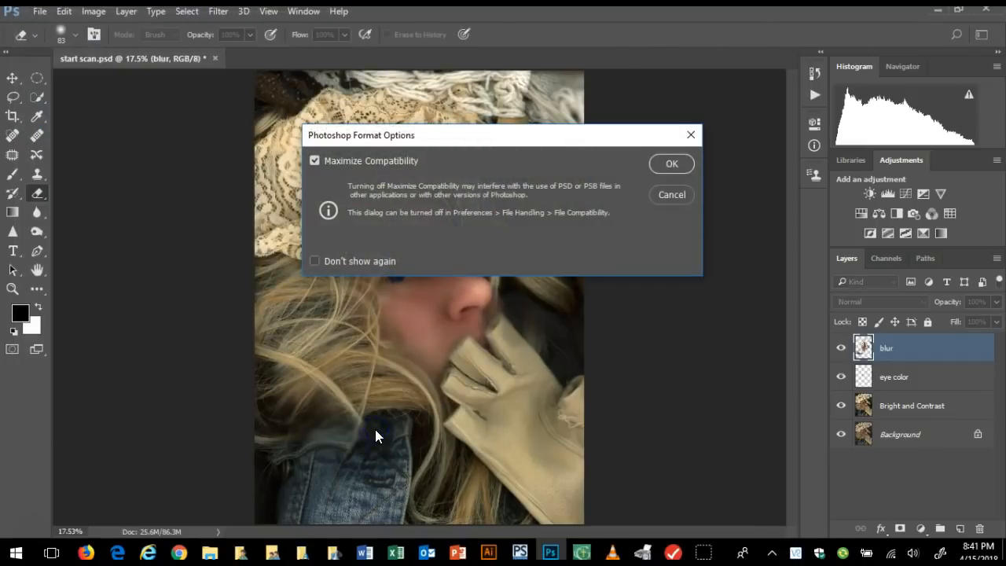
{"action": "left_click", "coordinate": [670, 163]}
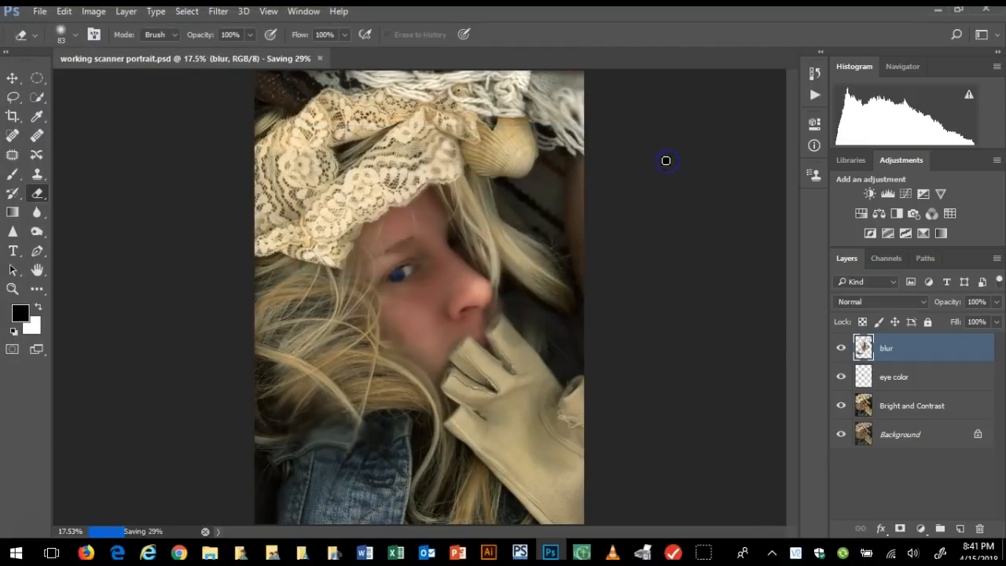